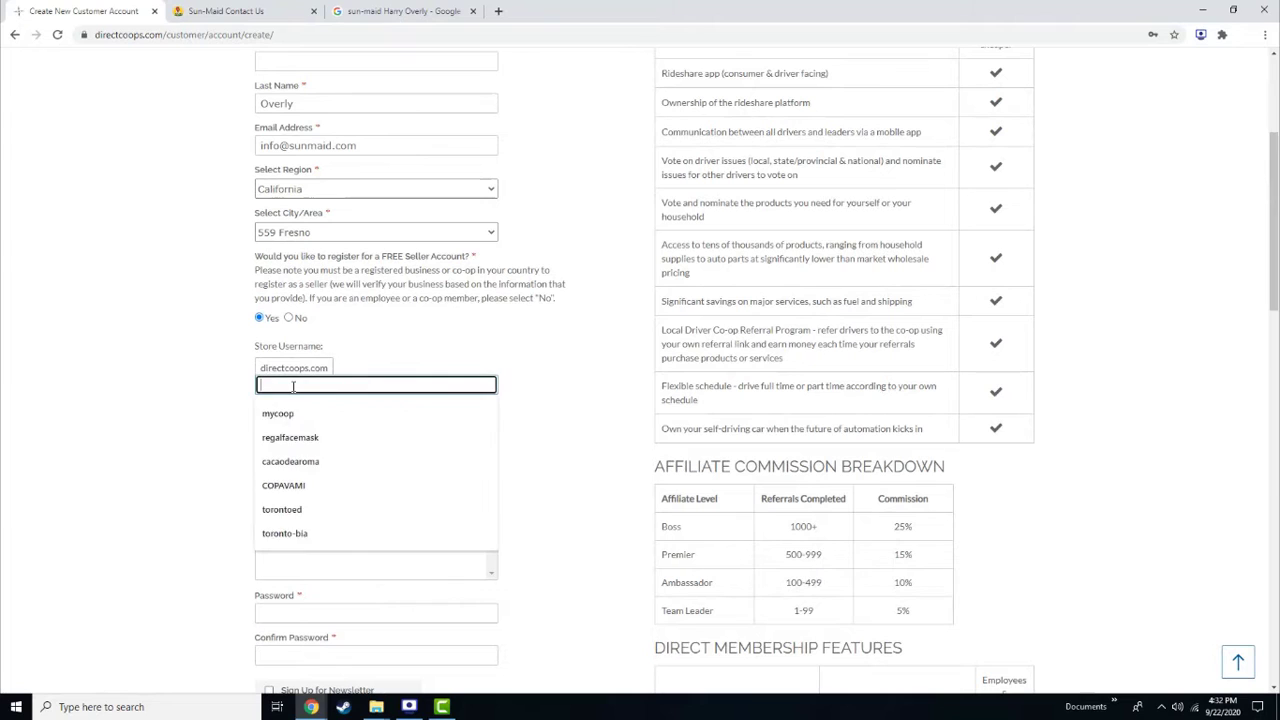
Enter store username 'sunmaid' with category Cooperative and subcategory Agricultural Co-ops
{"action": "type", "text": "sunmaid"}
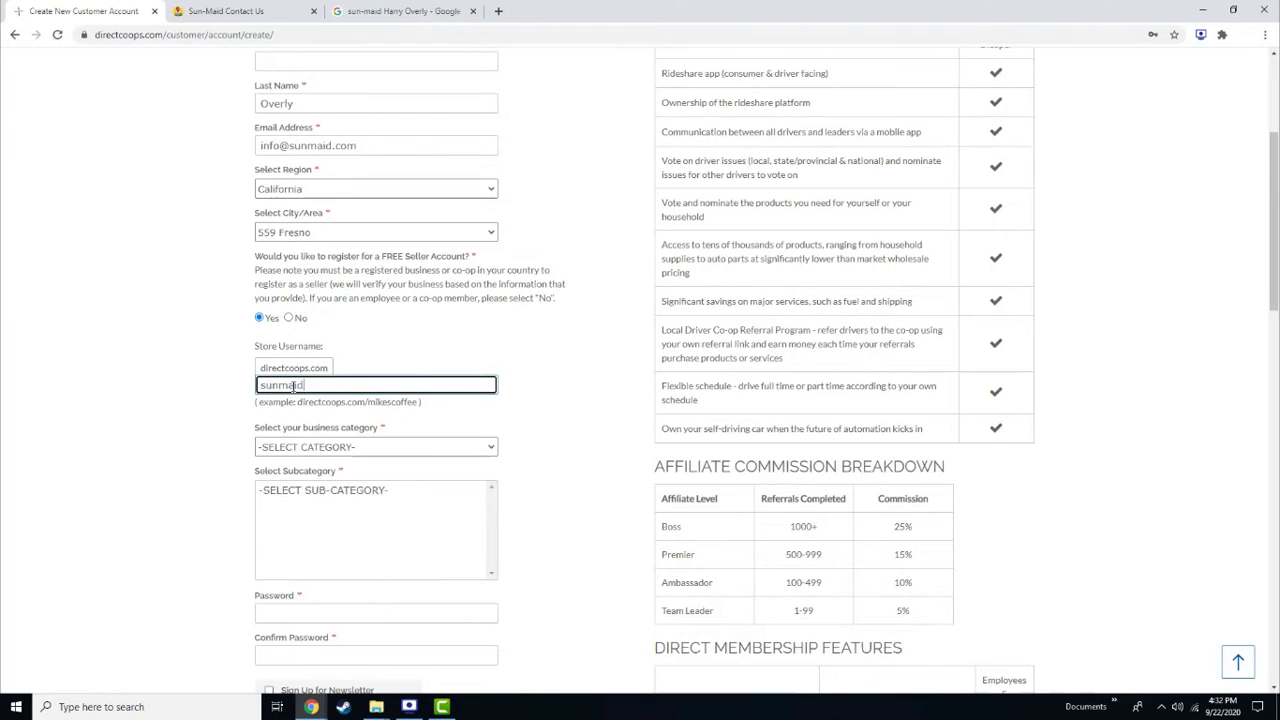
{"action": "left_click", "coordinate": [297, 450]}
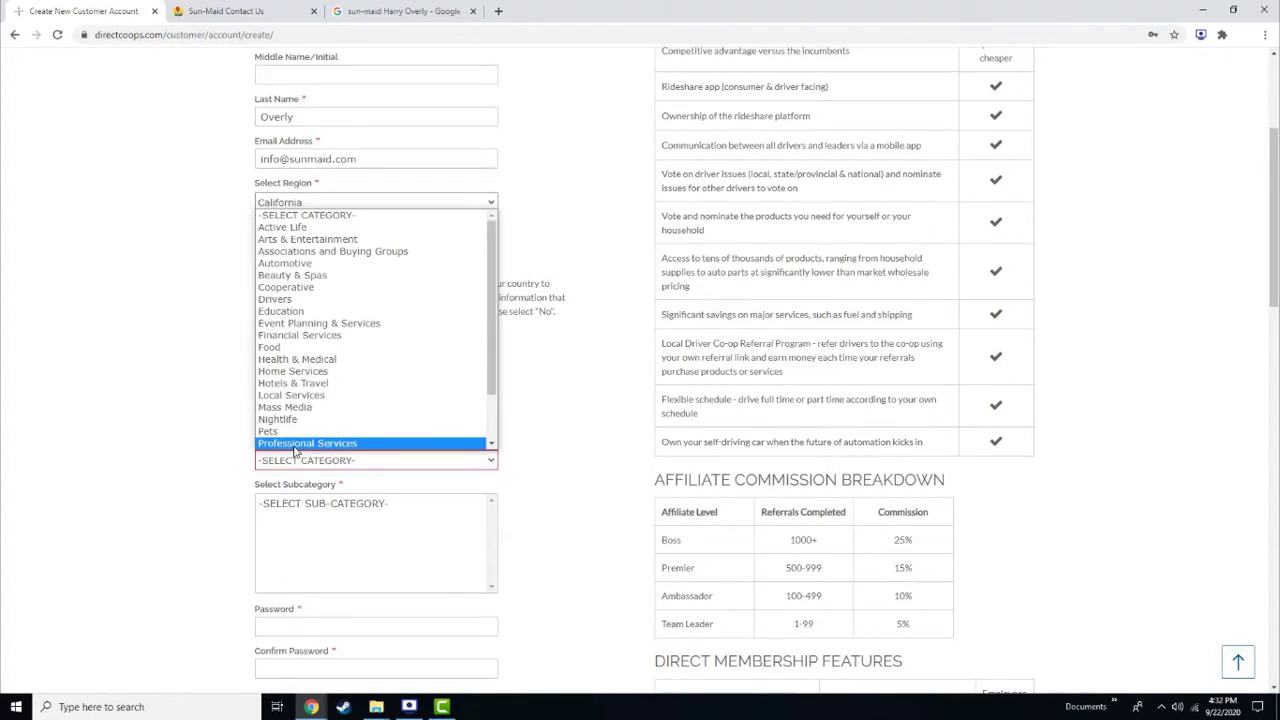
{"action": "left_click", "coordinate": [294, 286]}
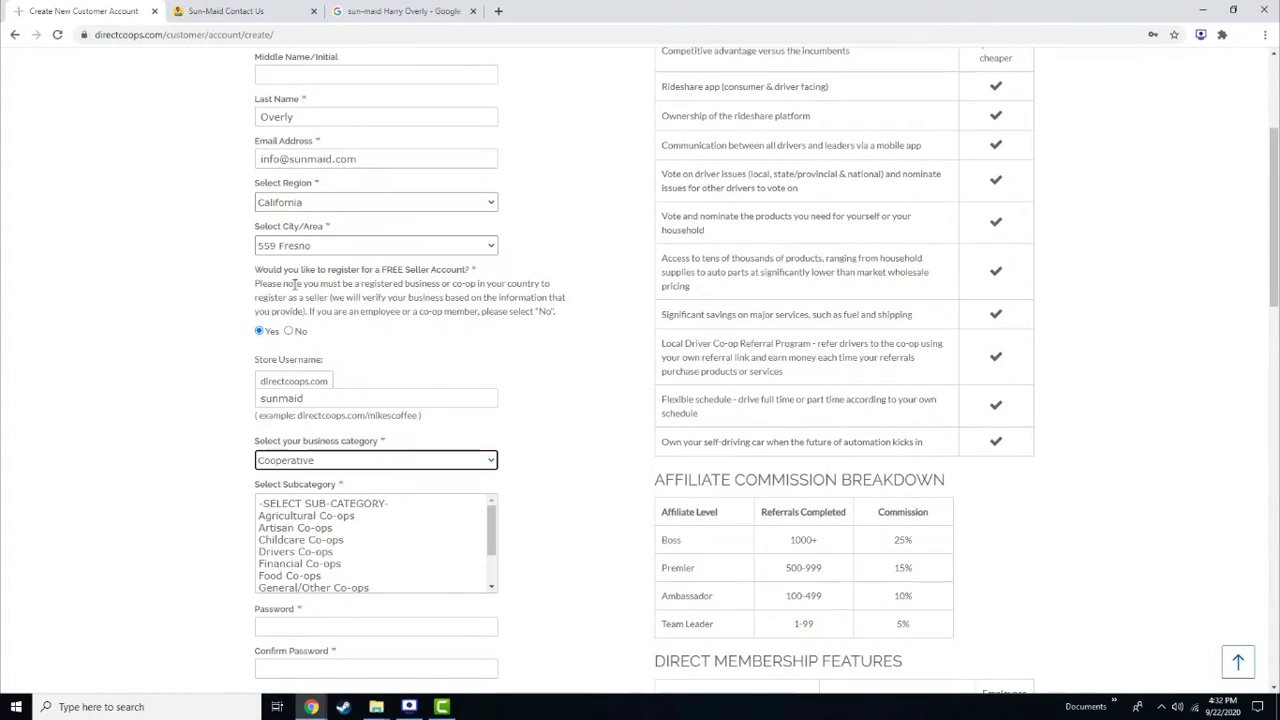
{"action": "left_click", "coordinate": [298, 517]}
{"action": "scroll", "coordinate": [200, 510], "scroll_direction": "down", "scroll_amount": 1}
{"action": "scroll", "coordinate": [184, 505], "scroll_direction": "down", "scroll_amount": 2}
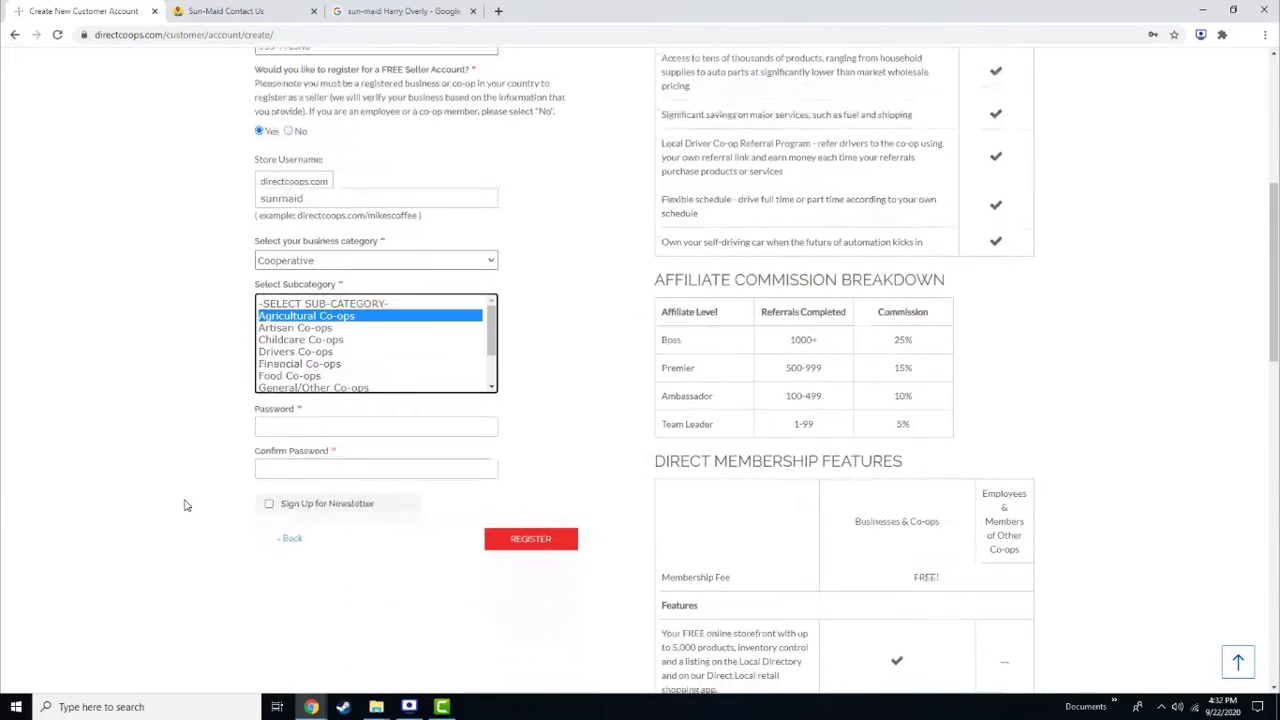
Enter and confirm the account password, sign up for the newsletter, and submit the registration
{"action": "left_click", "coordinate": [283, 429]}
{"action": "type", "text": "•"}
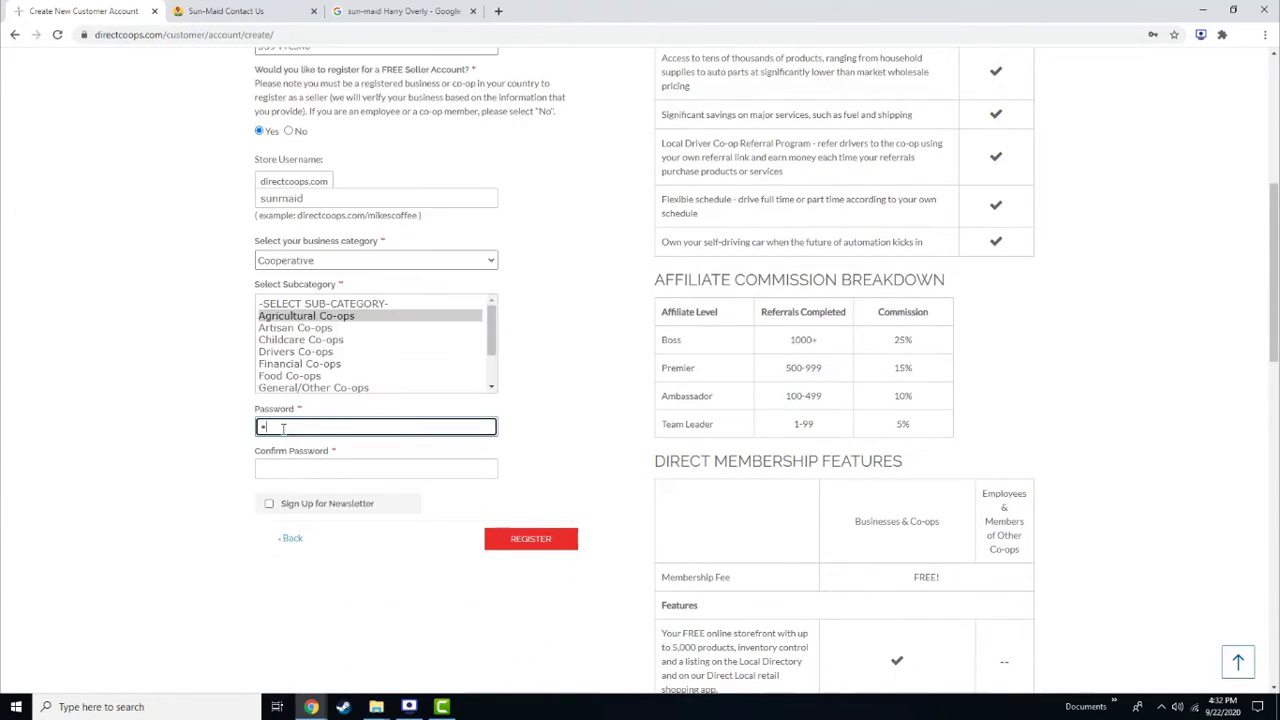
{"action": "type", "text": "•••••"}
{"action": "left_click", "coordinate": [292, 468]}
{"action": "type", "text": "•"}
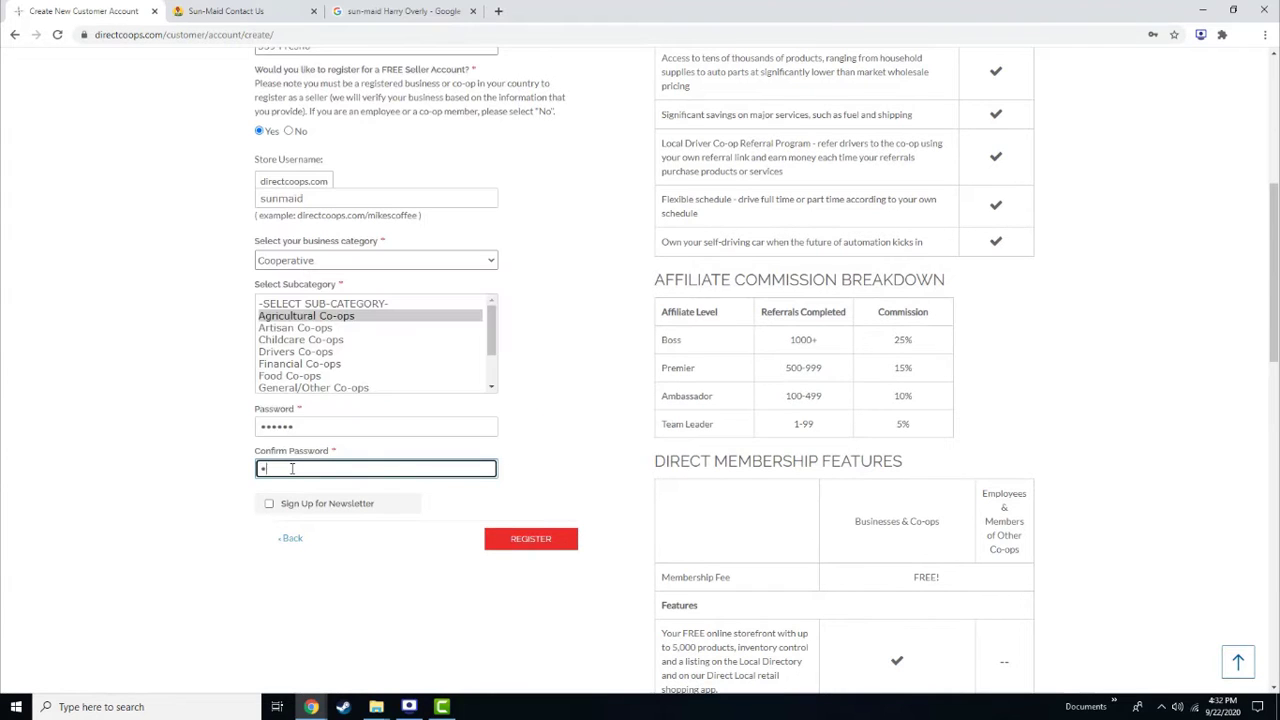
{"action": "type", "text": "•••••"}
{"action": "left_click", "coordinate": [269, 503]}
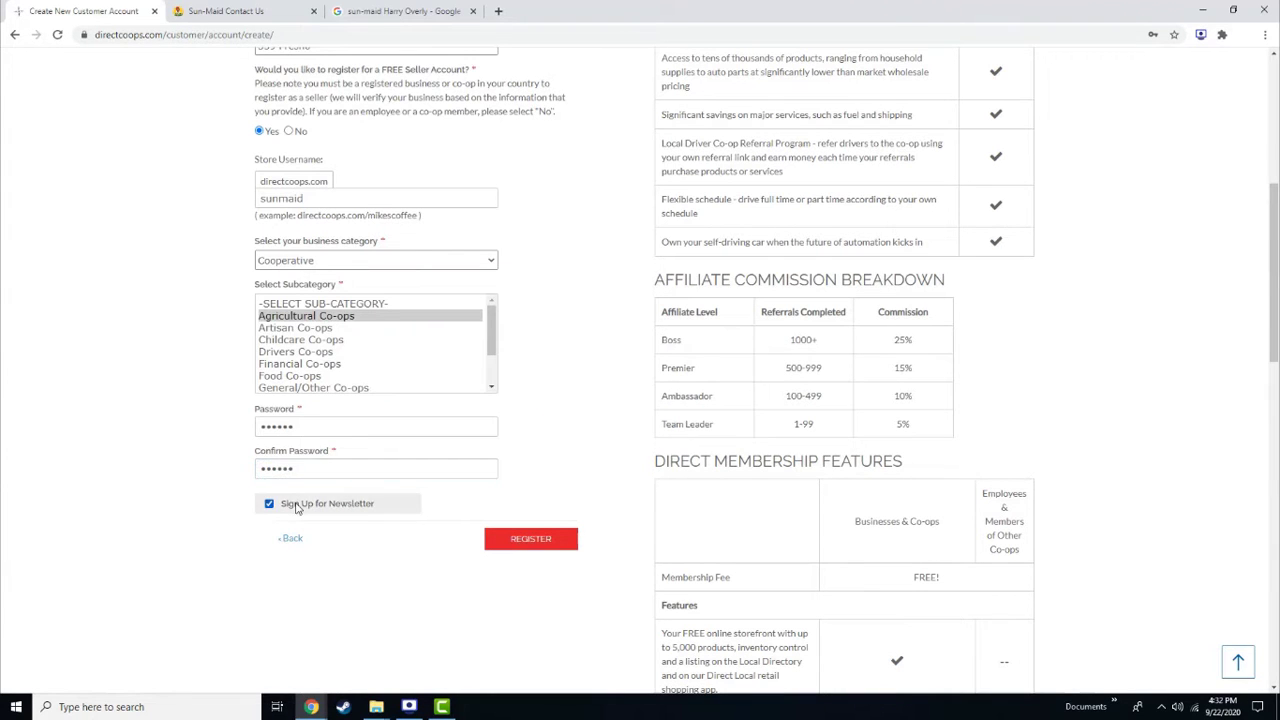
{"action": "scroll", "coordinate": [275, 503], "scroll_direction": "down", "scroll_amount": 1}
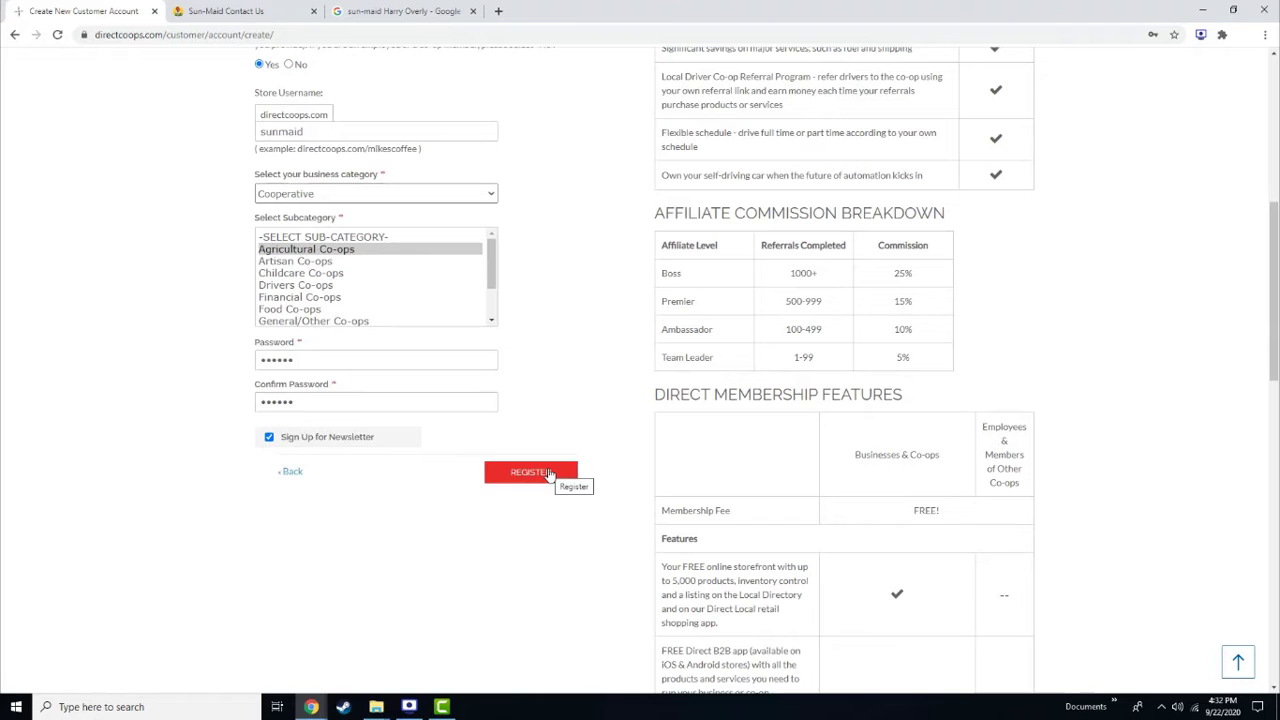
{"action": "left_click", "coordinate": [549, 474]}
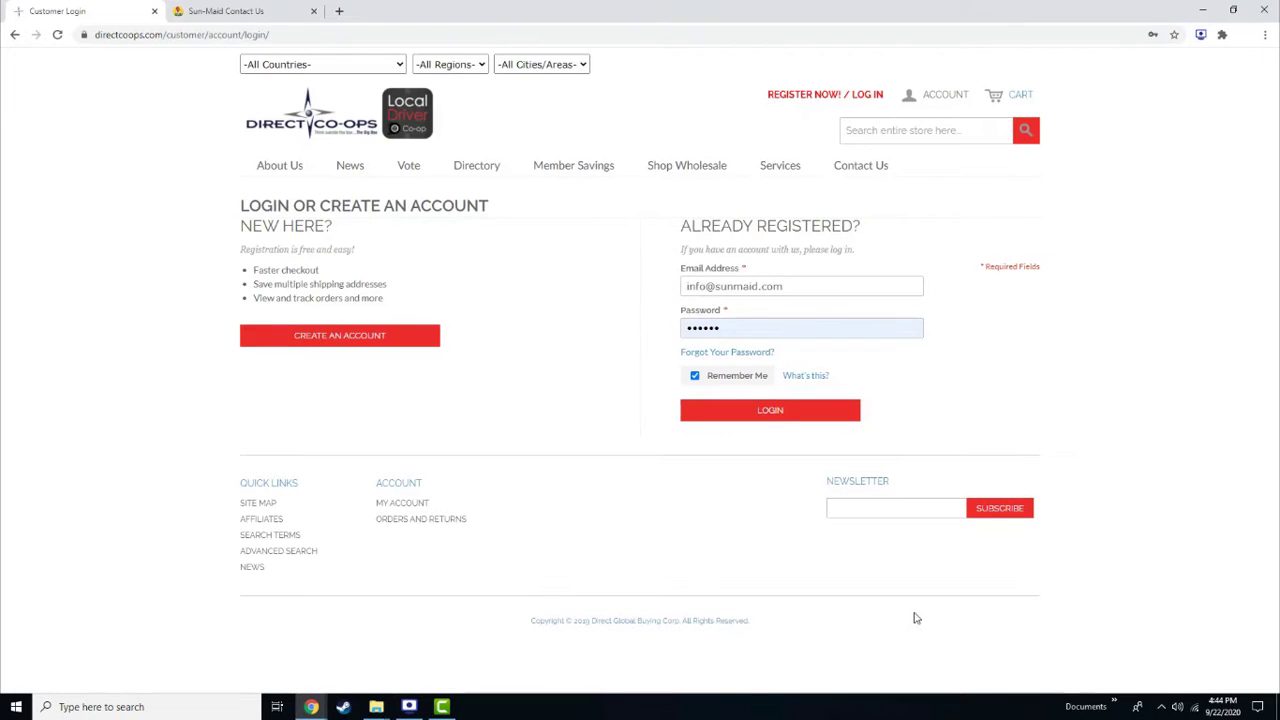
Log in and paste 'Sun-Maid Growers of California' as the seller profile's shop title
{"action": "left_click", "coordinate": [769, 410]}
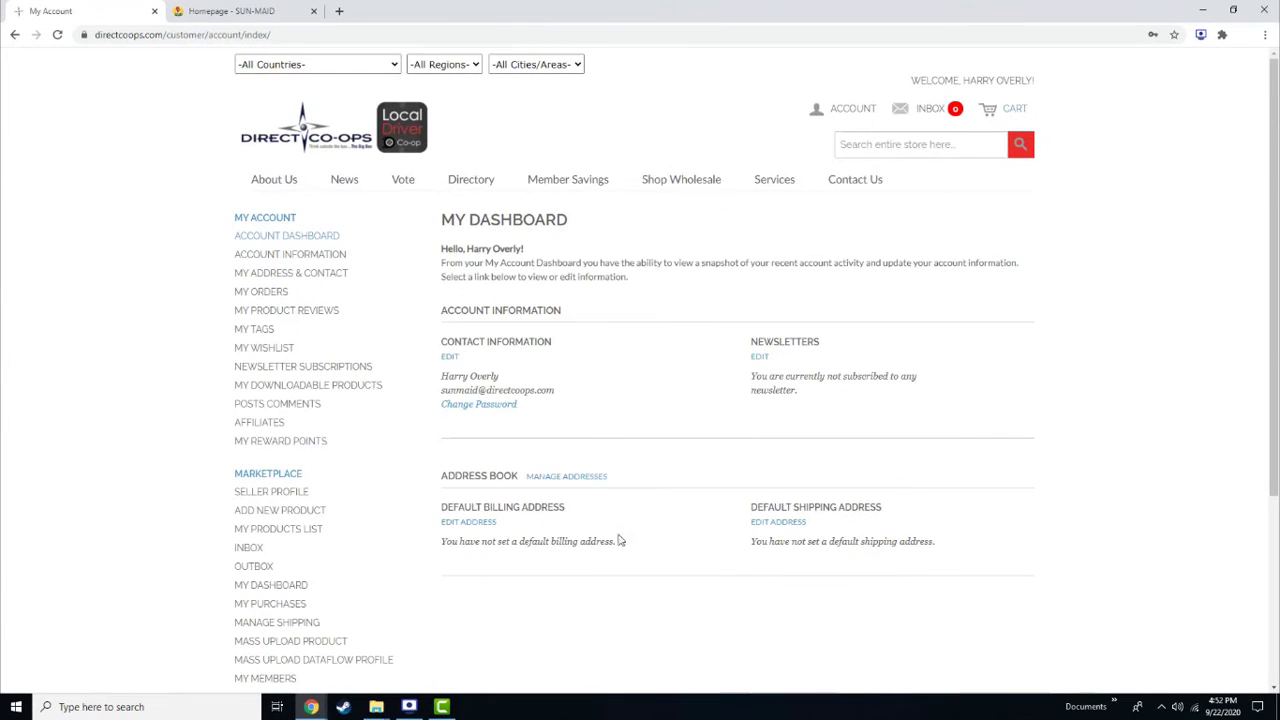
{"action": "left_click", "coordinate": [260, 492]}
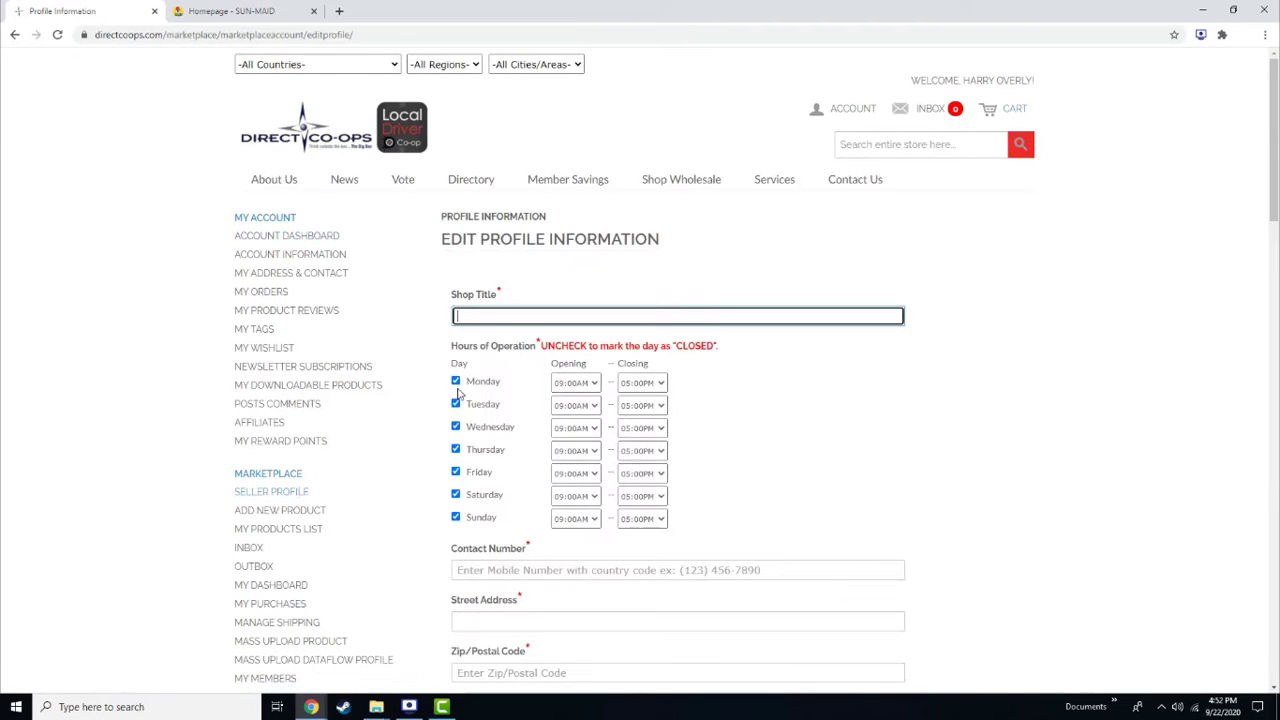
{"action": "type", "text": "Sun-Maid Growers of California"}
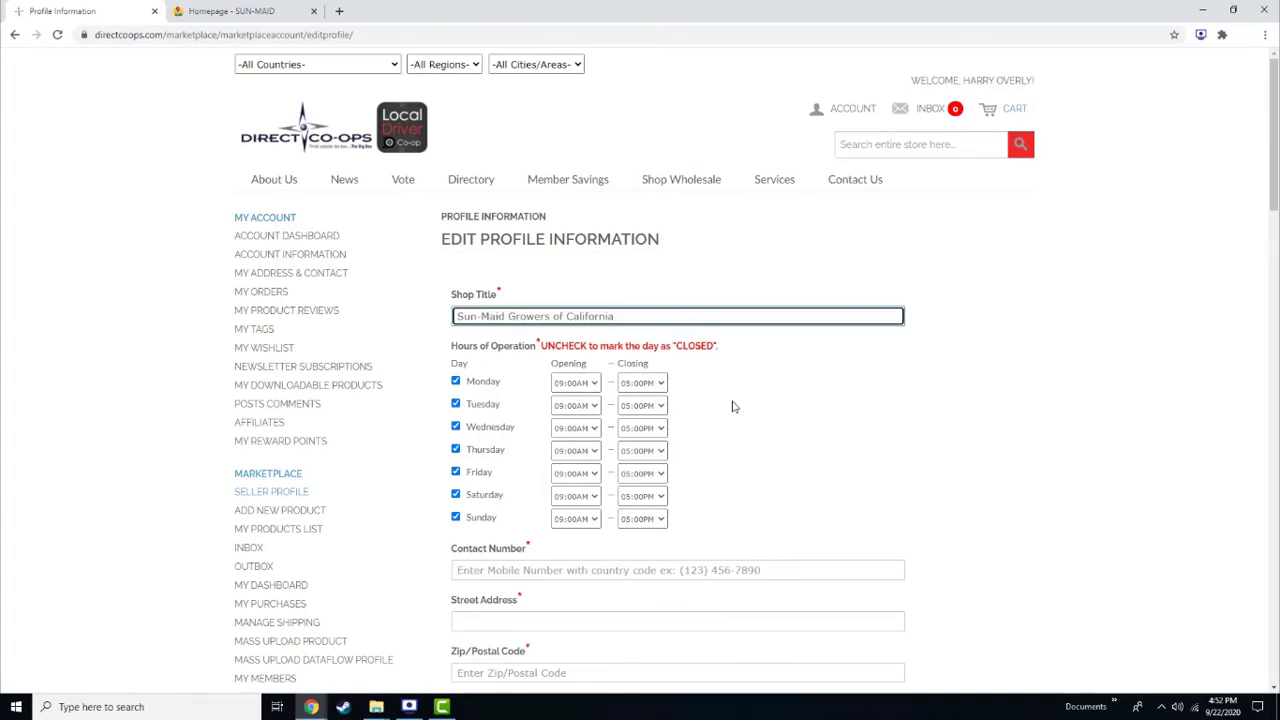
{"action": "scroll", "coordinate": [733, 408], "scroll_direction": "down", "scroll_amount": 2}
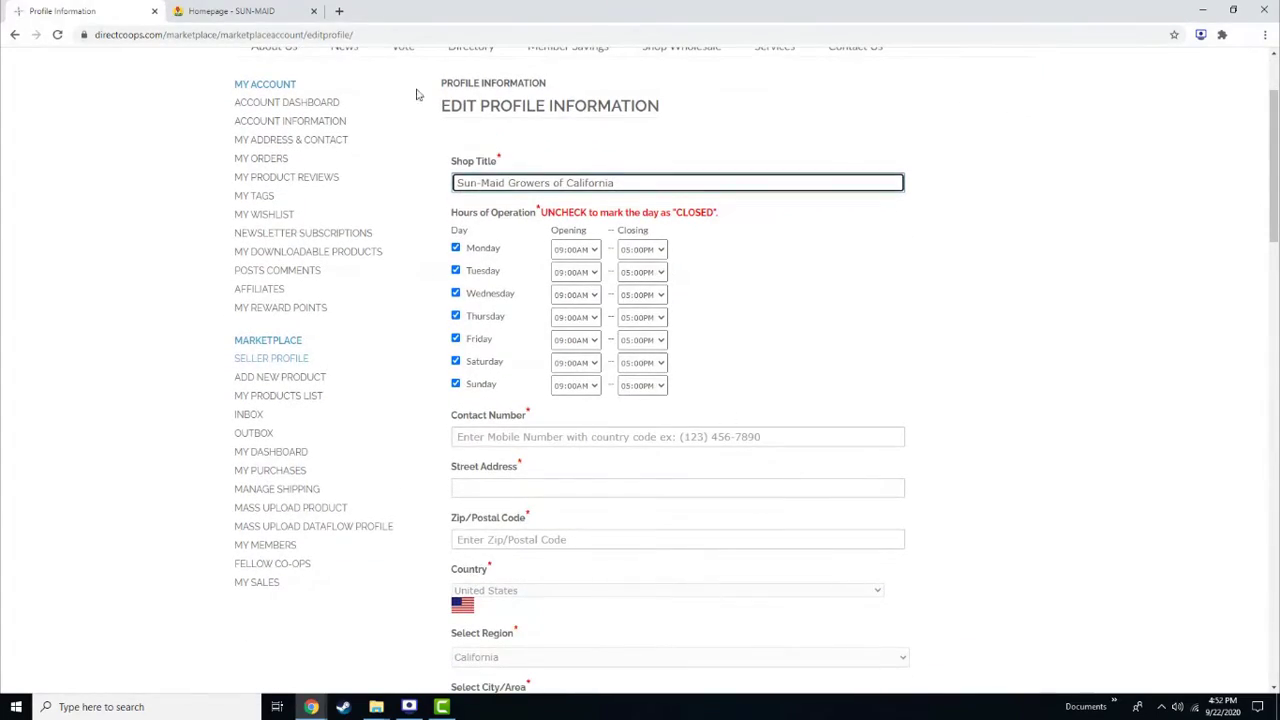
Switch to the Sun-Maid homepage and scroll down to its footer
{"action": "left_click", "coordinate": [263, 11]}
{"action": "scroll", "coordinate": [685, 174], "scroll_direction": "down", "scroll_amount": 5}
{"action": "scroll", "coordinate": [685, 174], "scroll_direction": "down", "scroll_amount": 10}
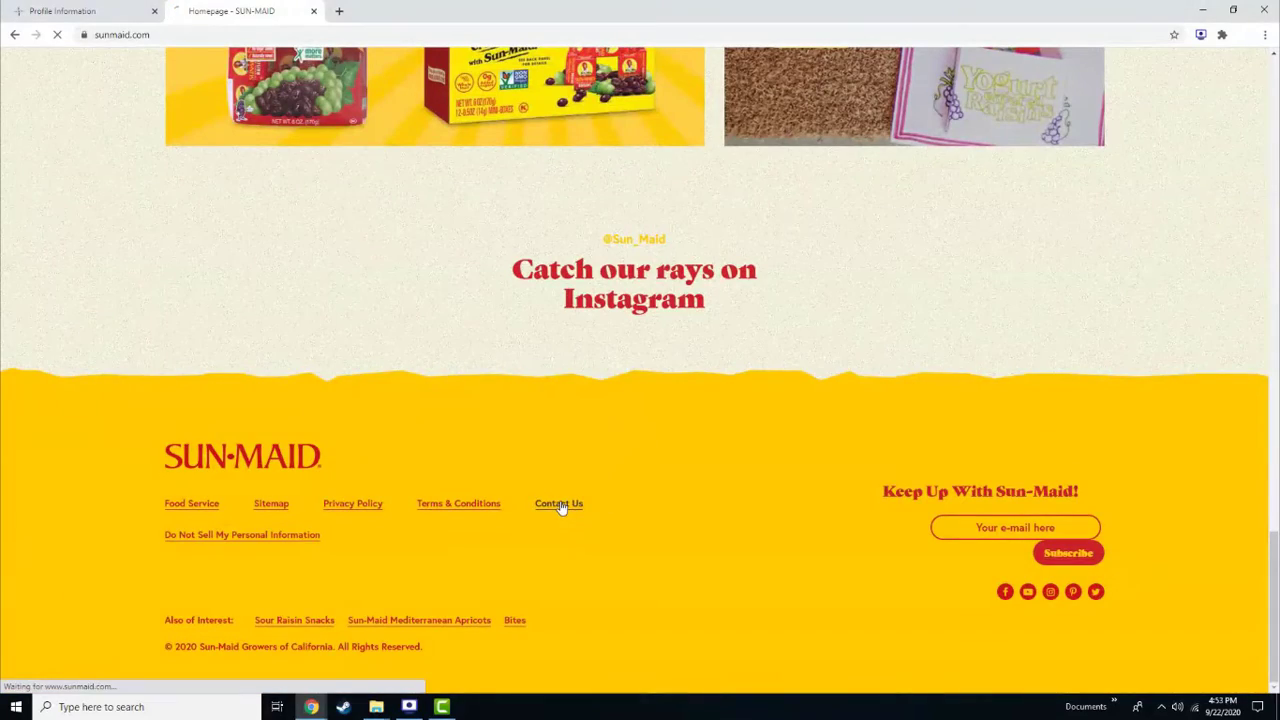
Copy the market's toll-free phone number from Sun-Maid's contact page into the contact number field
{"action": "left_click", "coordinate": [560, 505]}
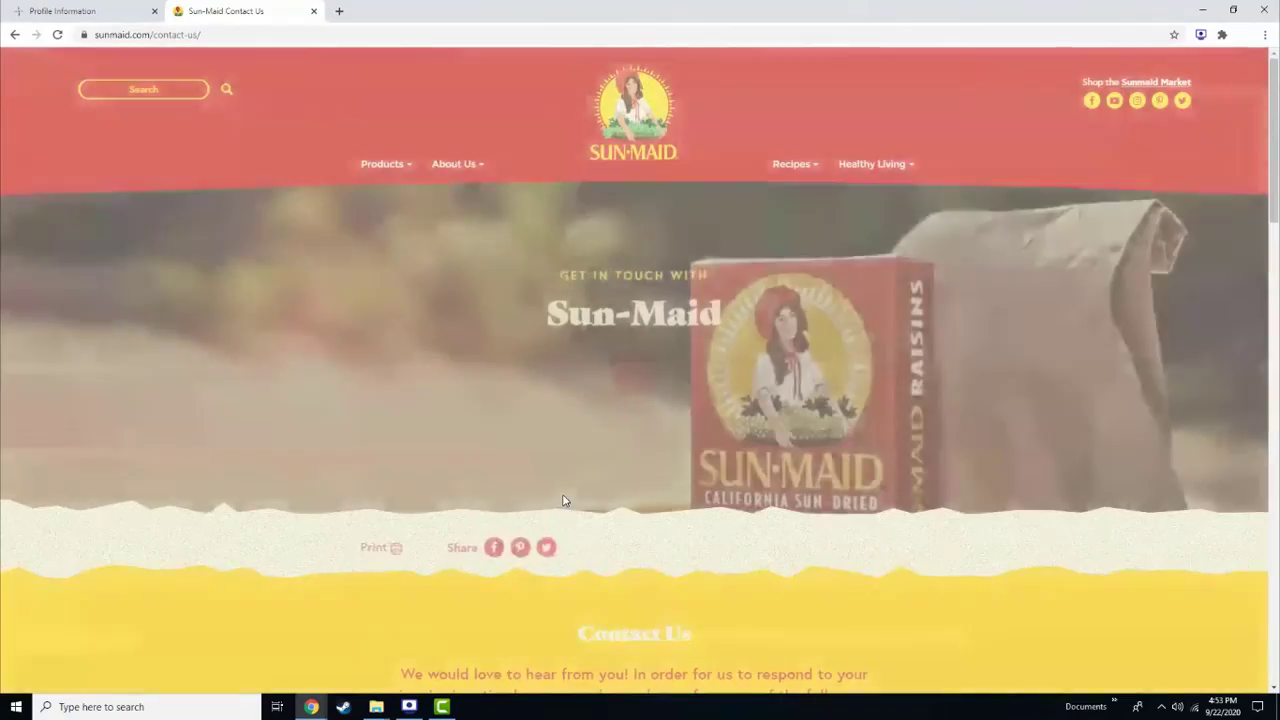
{"action": "scroll", "coordinate": [563, 500], "scroll_direction": "down", "scroll_amount": 15}
{"action": "scroll", "coordinate": [424, 329], "scroll_direction": "down", "scroll_amount": 3}
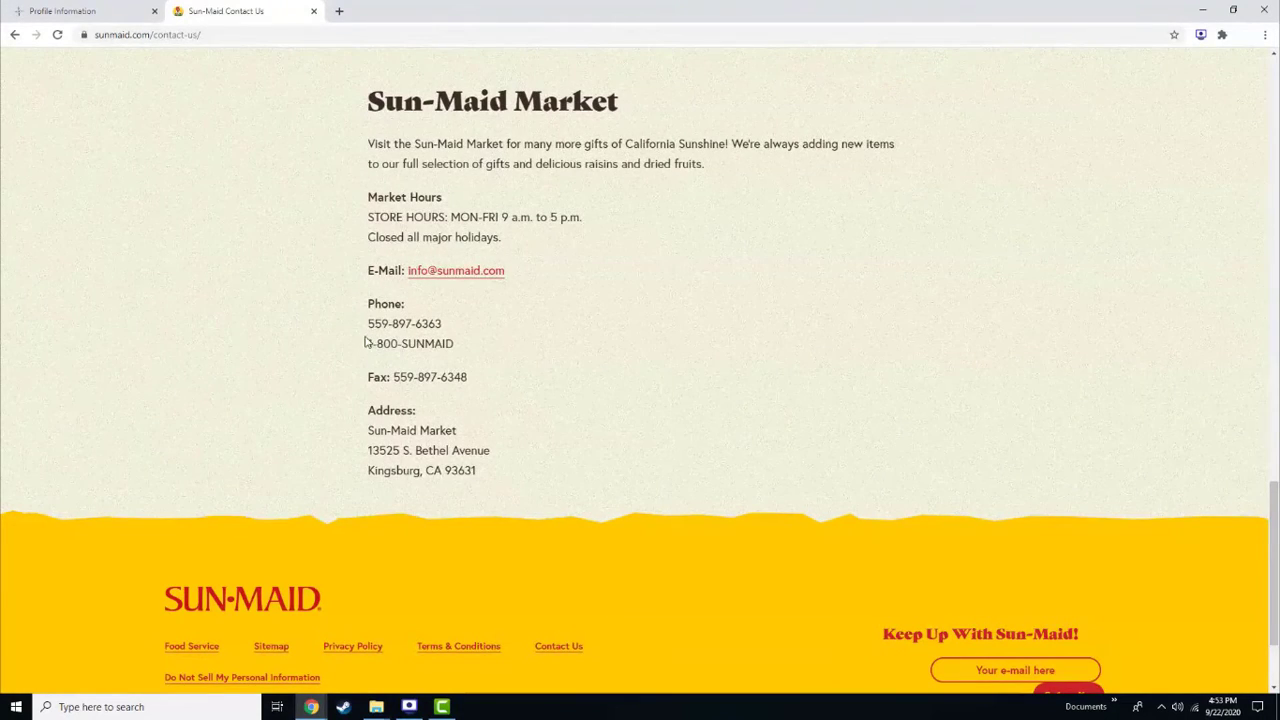
{"action": "left_click_drag", "start_coordinate": [369, 344], "coordinate": [463, 350]}
{"action": "key", "text": "ctrl+c"}
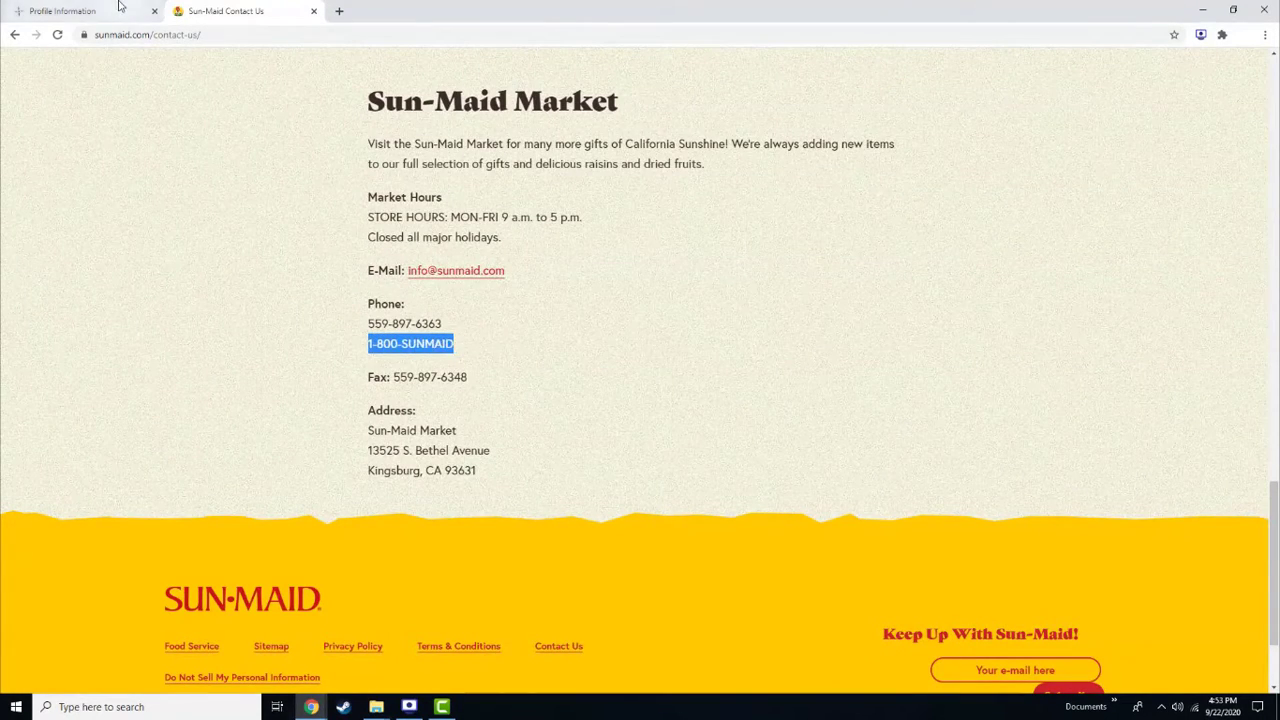
{"action": "left_click", "coordinate": [120, 11]}
{"action": "left_click", "coordinate": [502, 437]}
{"action": "key", "text": "ctrl+v"}
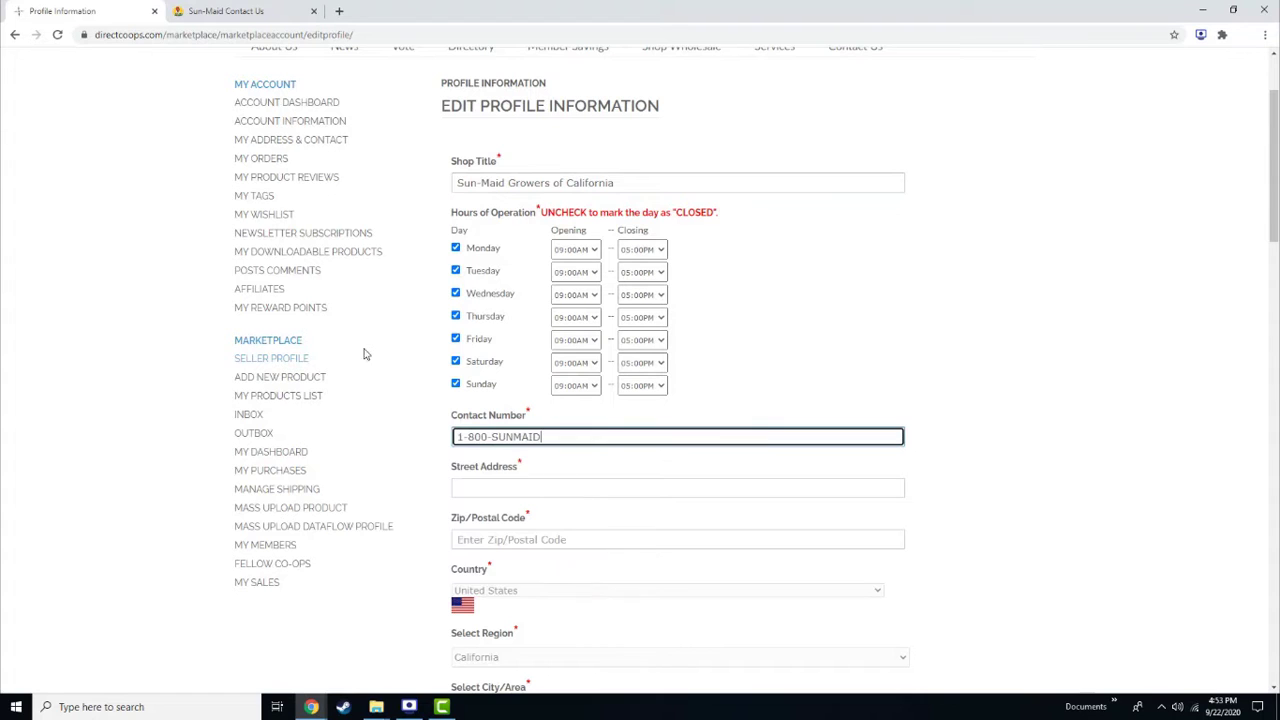
Copy the market's street address into the profile's street address field
{"action": "left_click", "coordinate": [262, 10]}
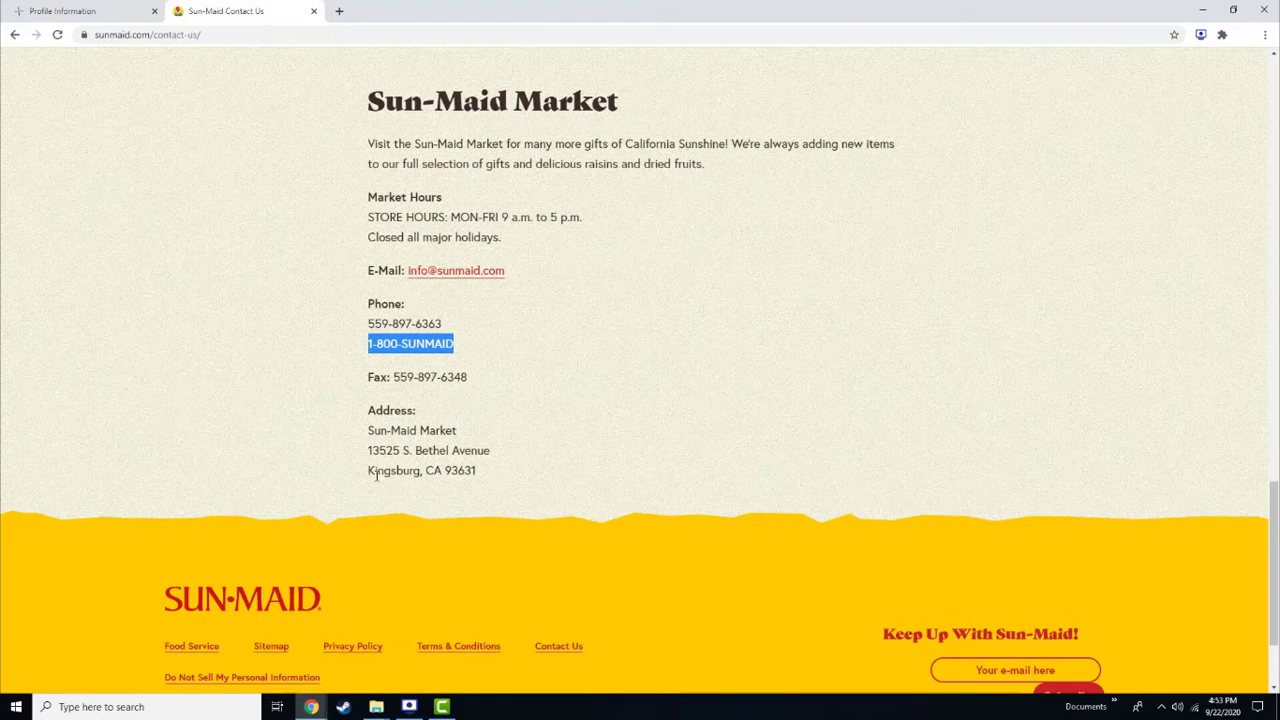
{"action": "left_click_drag", "start_coordinate": [370, 448], "coordinate": [490, 452]}
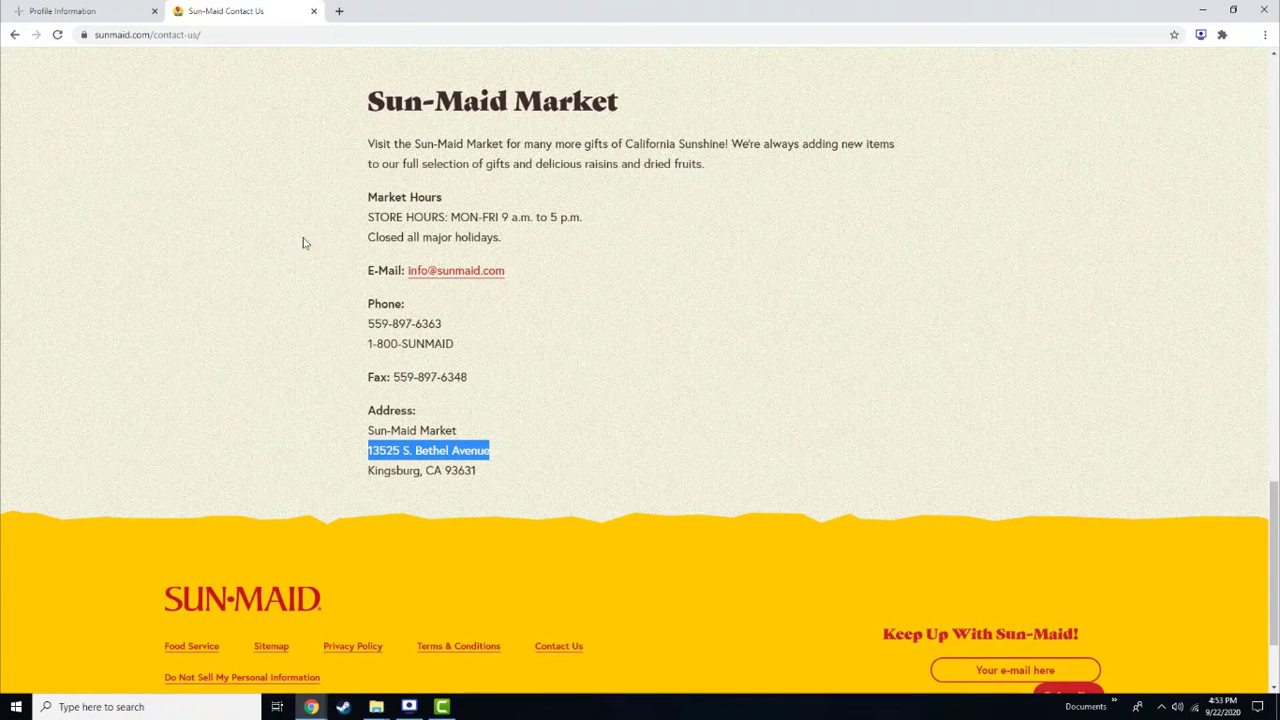
{"action": "left_click", "coordinate": [90, 11]}
{"action": "left_click", "coordinate": [468, 486]}
{"action": "type", "text": "13525 S. Bethel Avenue"}
Copy the market's zip code into the profile's zip code field
{"action": "left_click", "coordinate": [265, 10]}
{"action": "double_click", "coordinate": [460, 470]}
{"action": "key", "text": "ctrl+c"}
{"action": "left_click", "coordinate": [100, 10]}
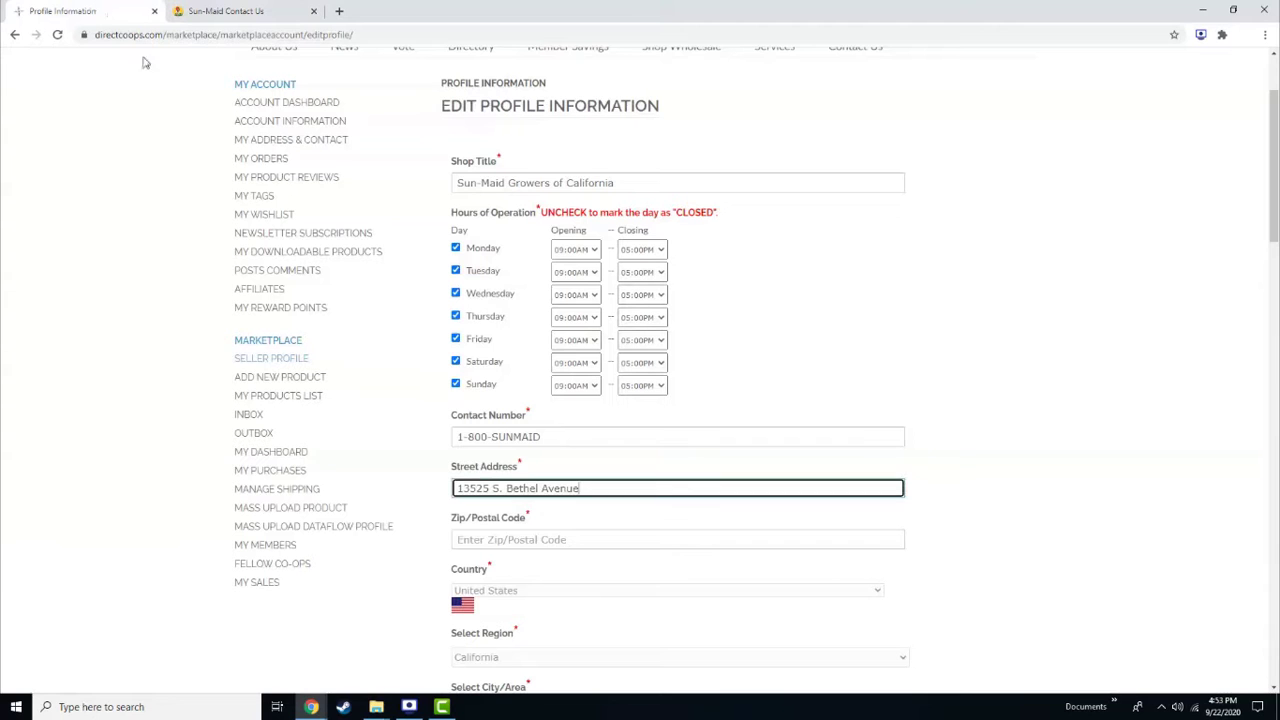
{"action": "left_click", "coordinate": [490, 539]}
{"action": "key", "text": "ctrl+v"}
{"action": "scroll", "coordinate": [340, 524], "scroll_direction": "down", "scroll_amount": 3}
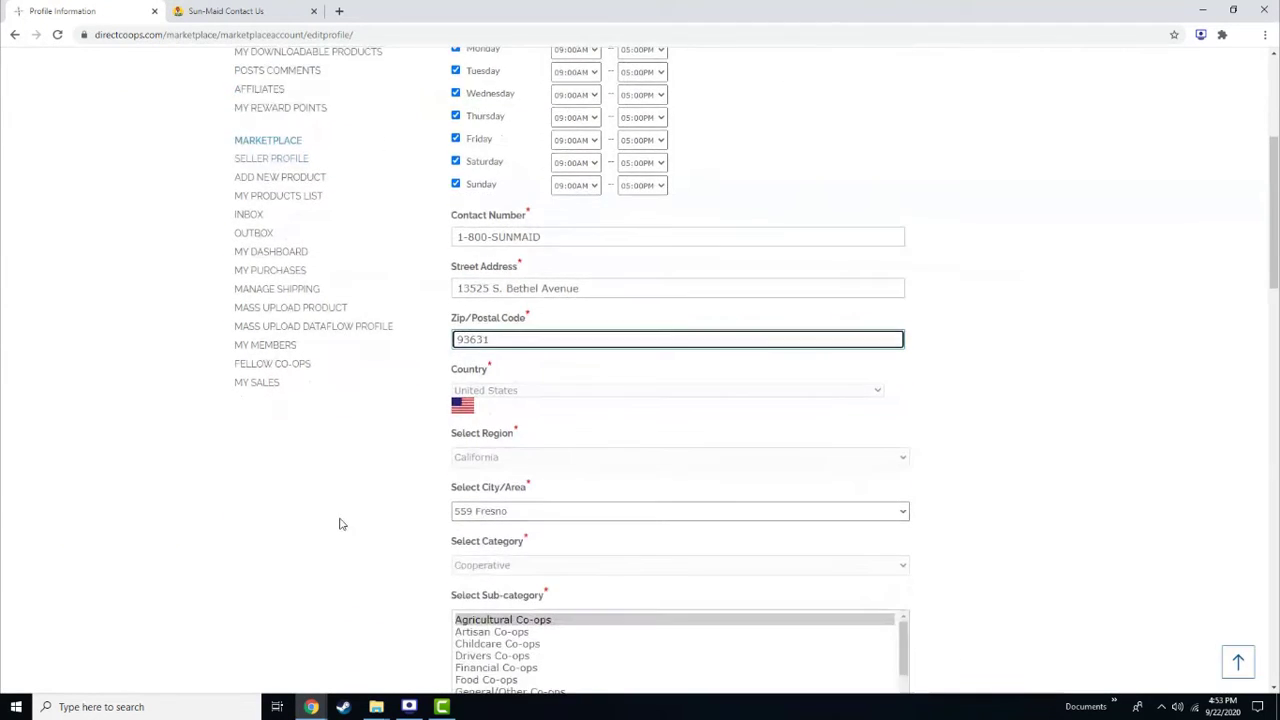
{"action": "scroll", "coordinate": [344, 522], "scroll_direction": "down", "scroll_amount": 3}
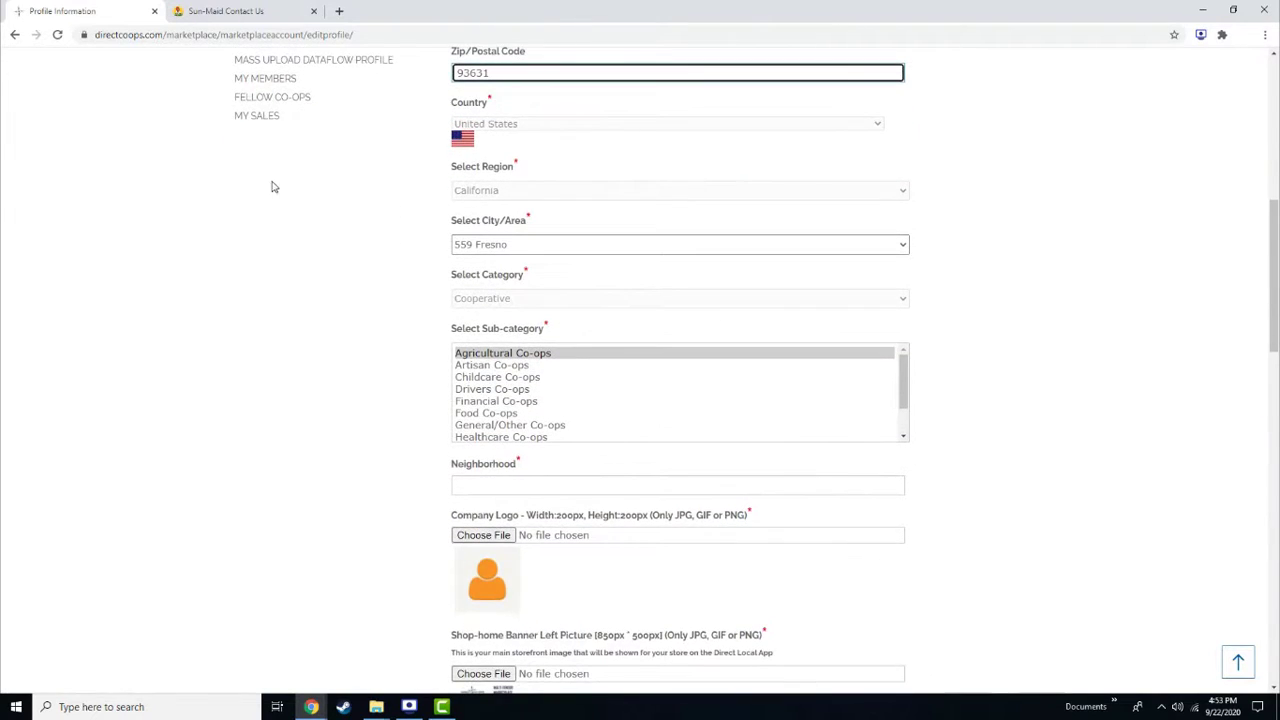
Copy the market's town name into the profile's neighborhood field
{"action": "left_click", "coordinate": [260, 8]}
{"action": "double_click", "coordinate": [405, 470]}
{"action": "key", "text": "ctrl+c"}
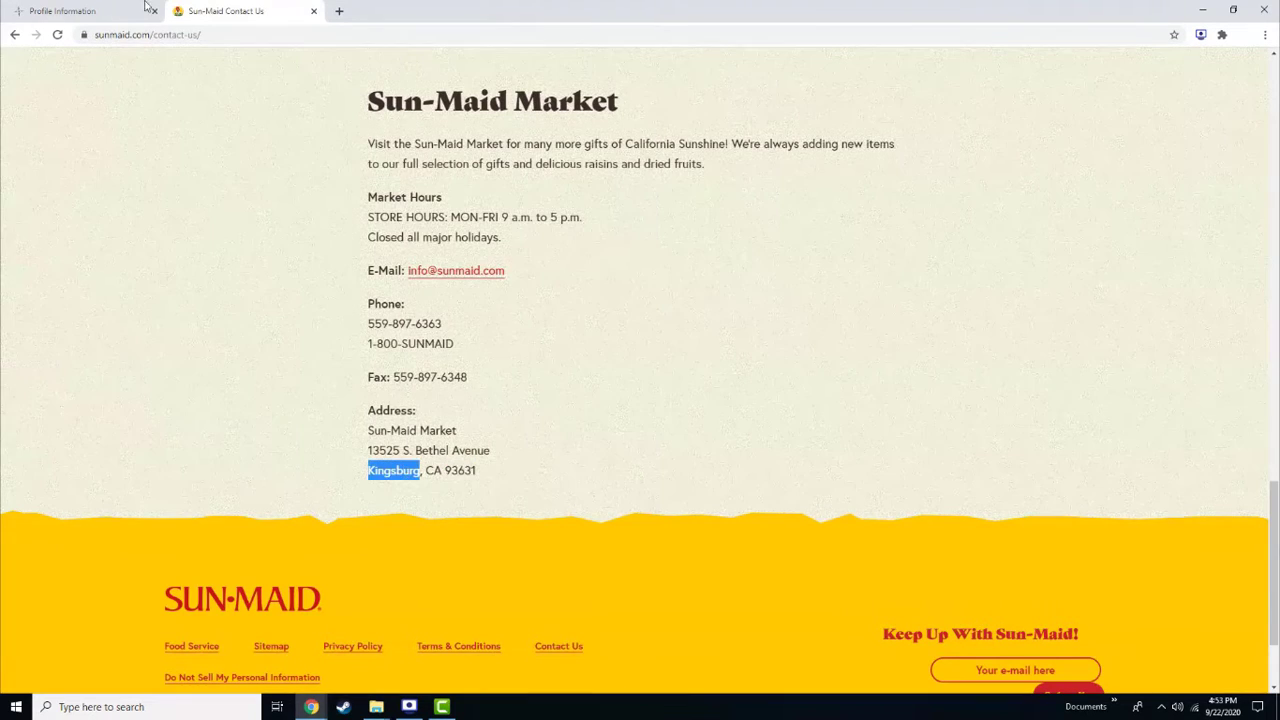
{"action": "left_click", "coordinate": [100, 10]}
{"action": "left_click", "coordinate": [490, 485]}
{"action": "key", "text": "ctrl+v"}
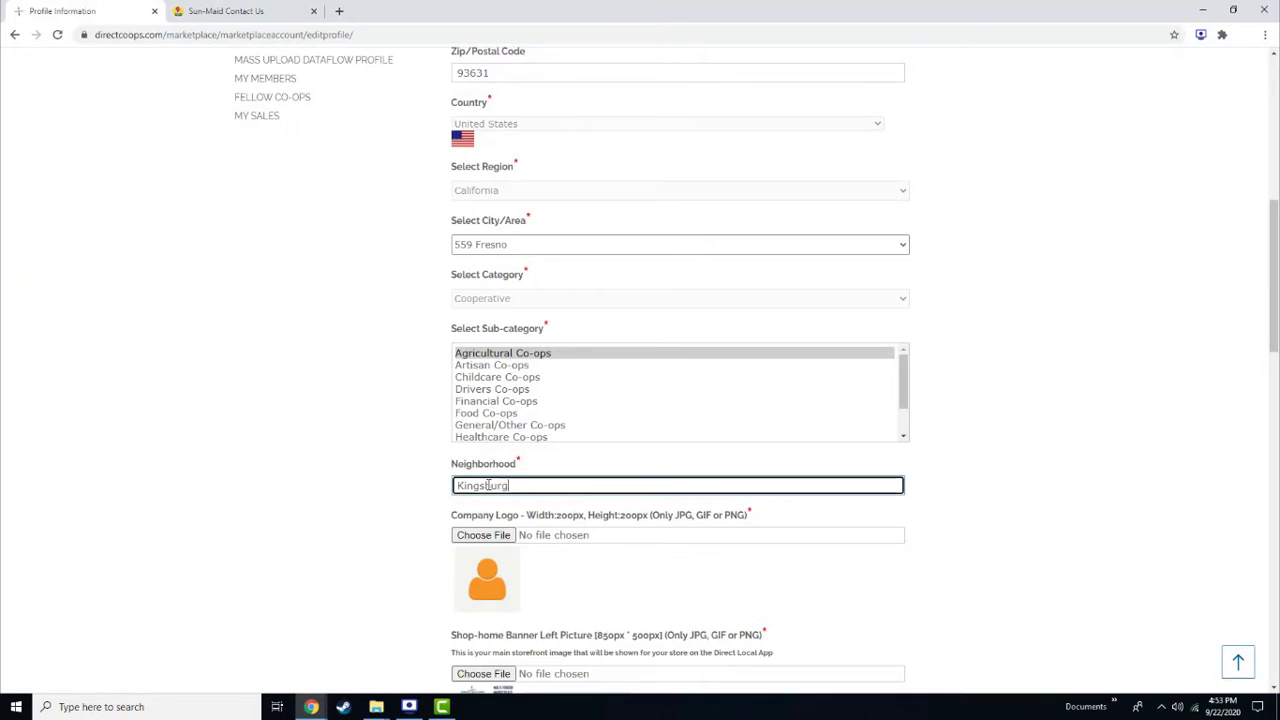
{"action": "scroll", "coordinate": [485, 540], "scroll_direction": "down", "scroll_amount": 3}
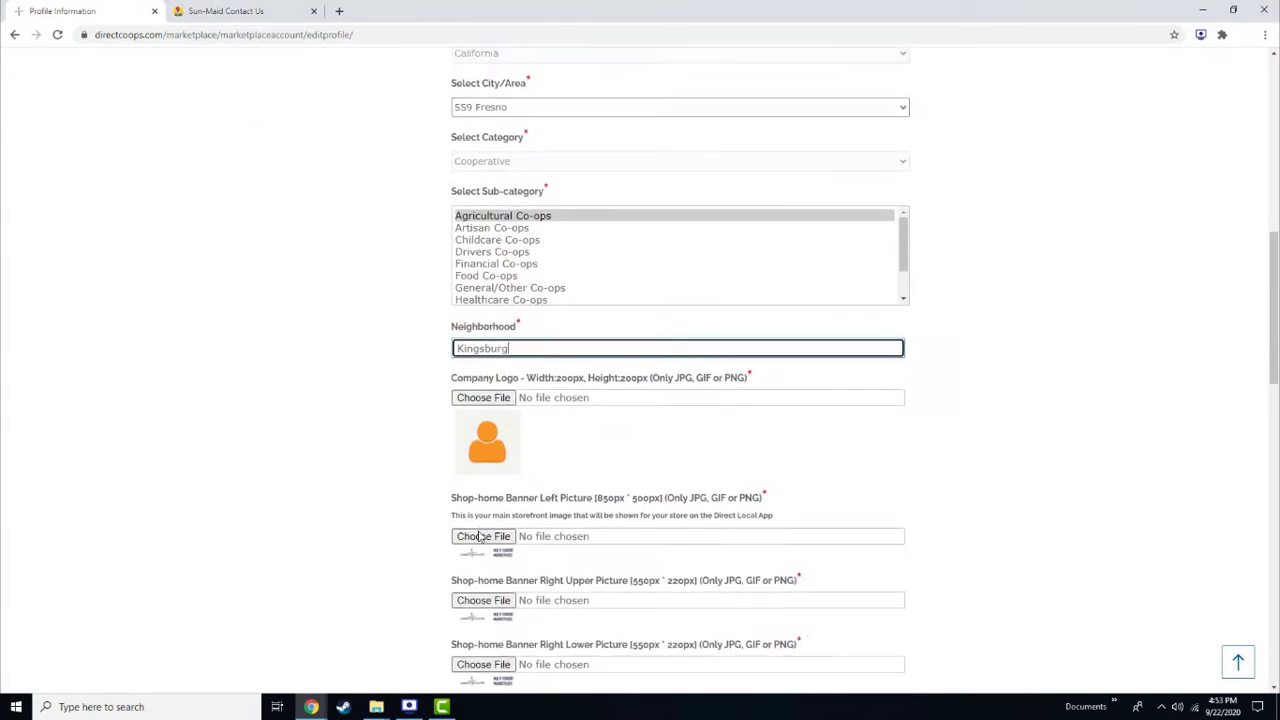
Attach Sun-Maid.png as logo, and Sun-Maid 2, 1 and 3.png as left, upper-right, lower-right banners
{"action": "left_click", "coordinate": [484, 269]}
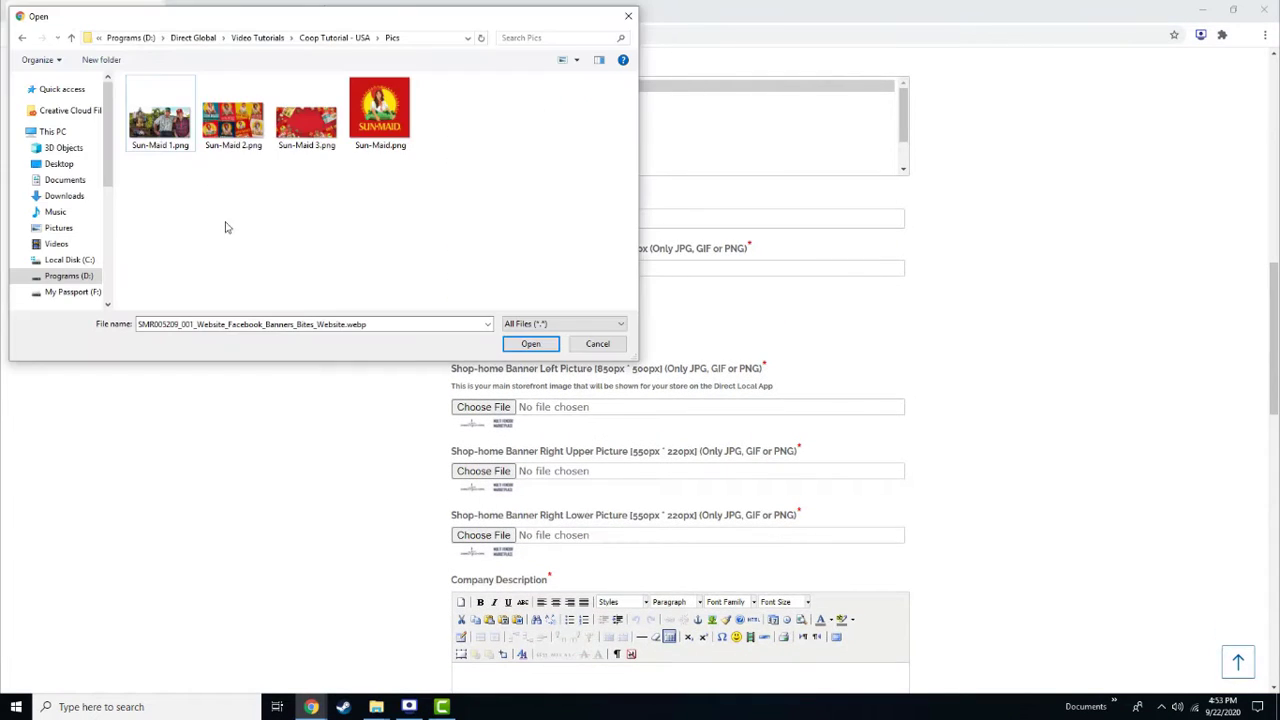
{"action": "double_click", "coordinate": [375, 127]}
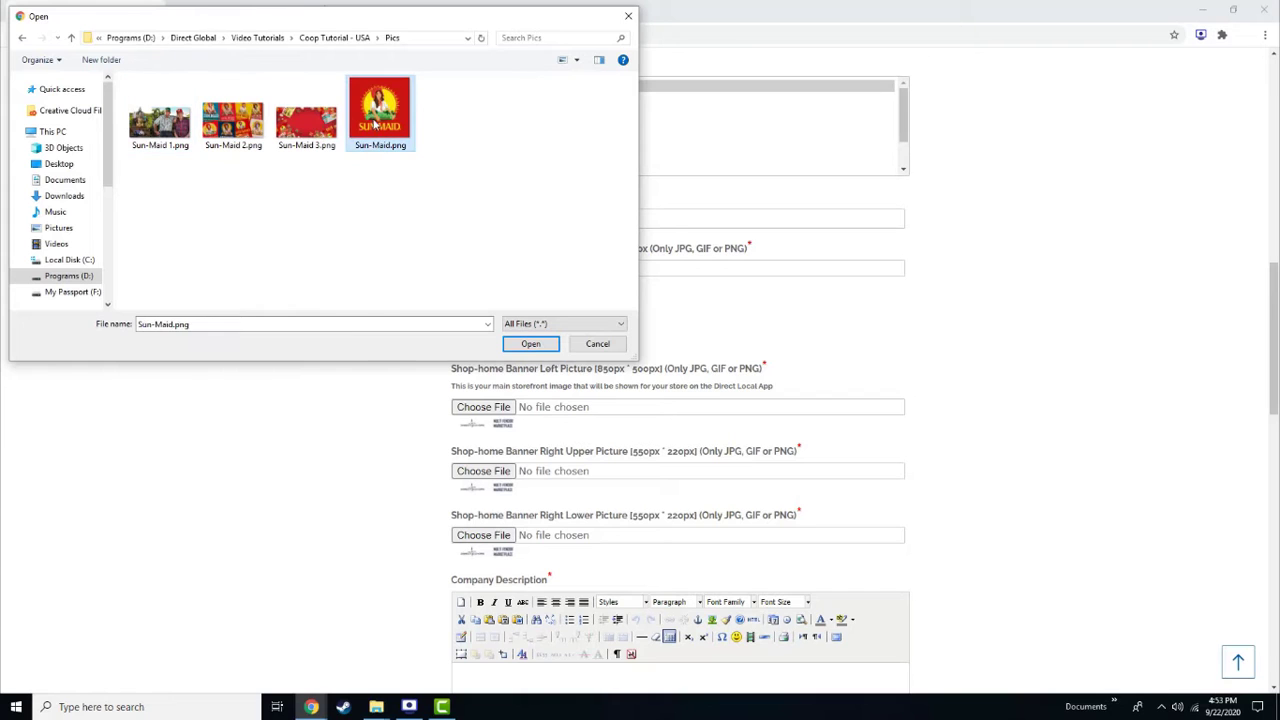
{"action": "left_click", "coordinate": [490, 410]}
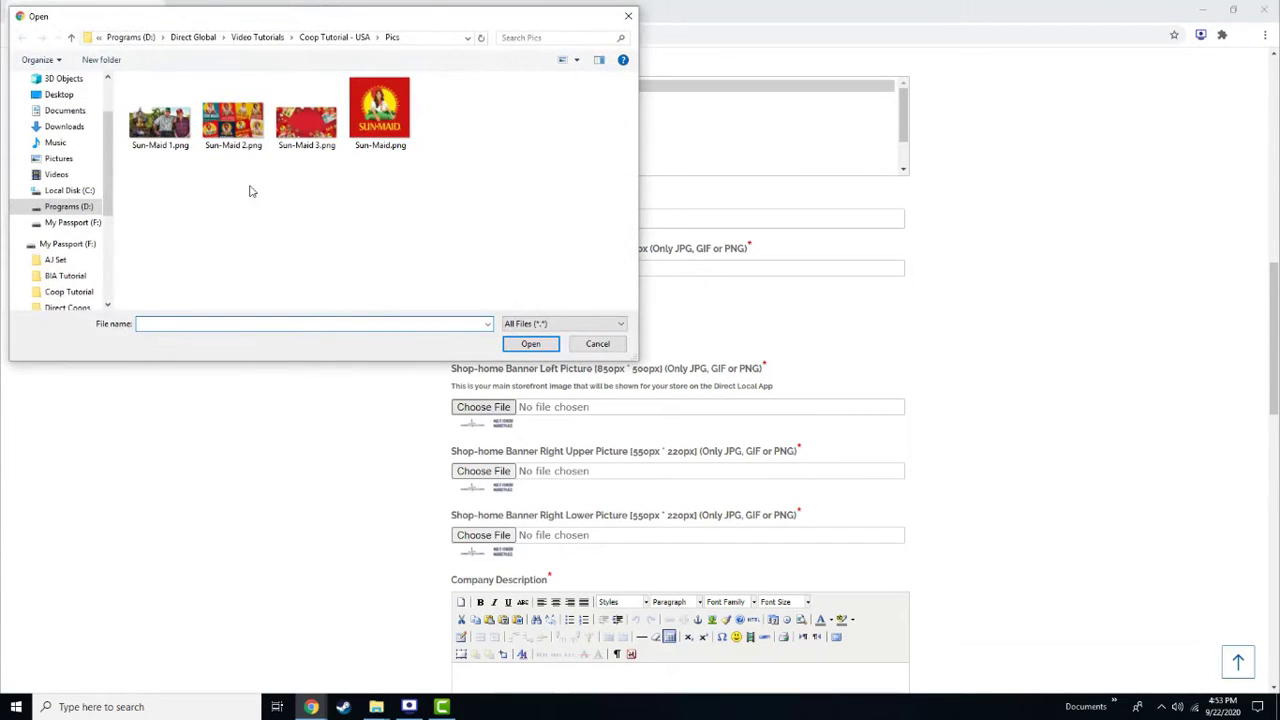
{"action": "double_click", "coordinate": [228, 113]}
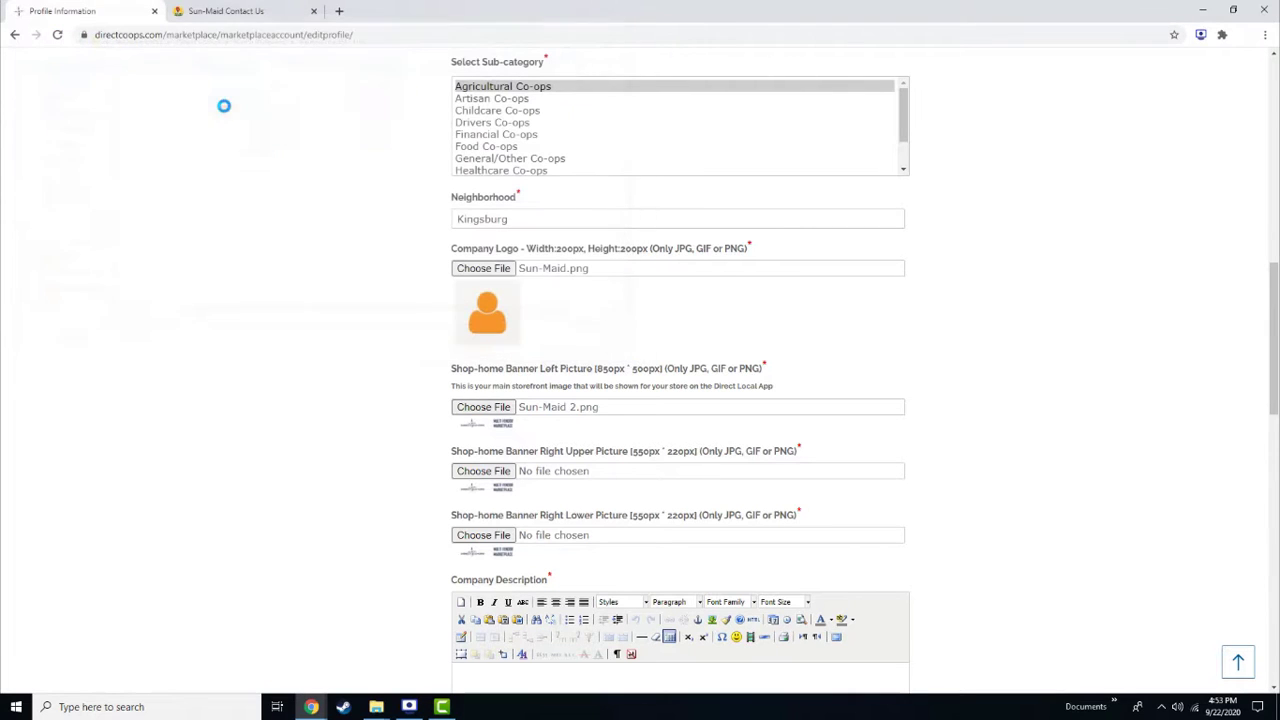
{"action": "left_click", "coordinate": [484, 471]}
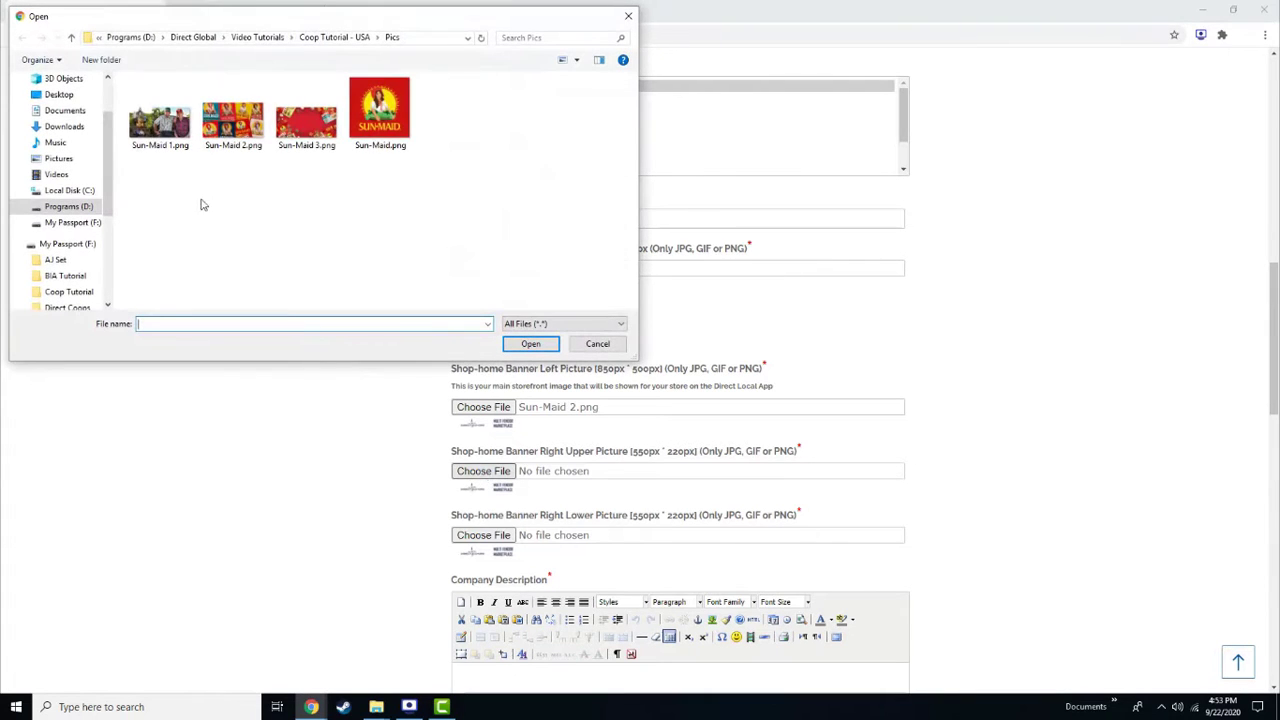
{"action": "double_click", "coordinate": [161, 136]}
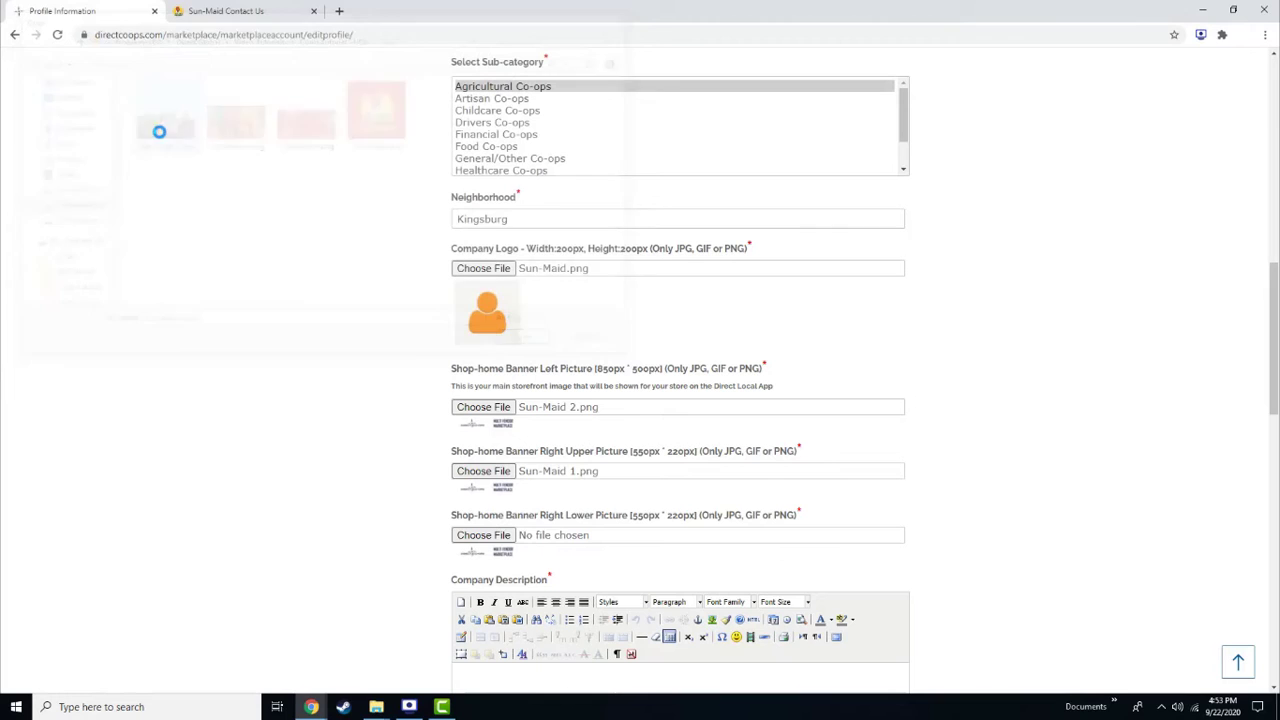
{"action": "left_click", "coordinate": [473, 534]}
{"action": "double_click", "coordinate": [306, 138]}
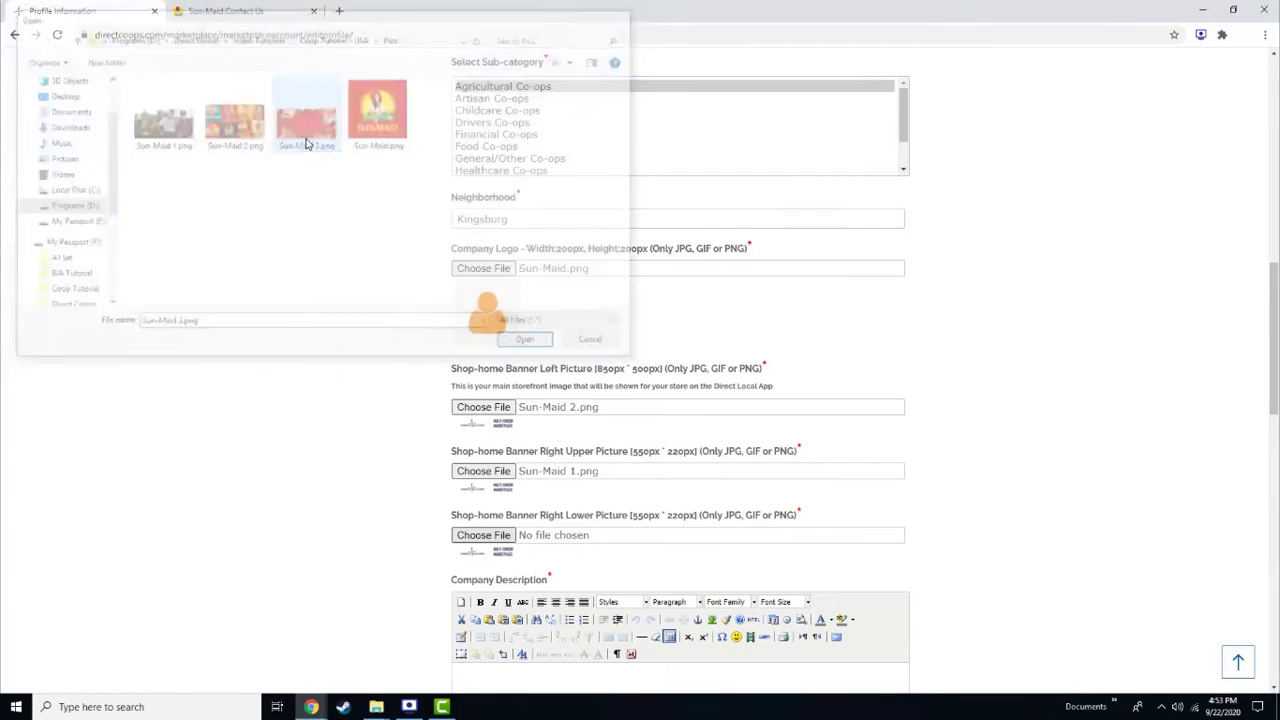
{"action": "scroll", "coordinate": [316, 405], "scroll_direction": "down", "scroll_amount": 3}
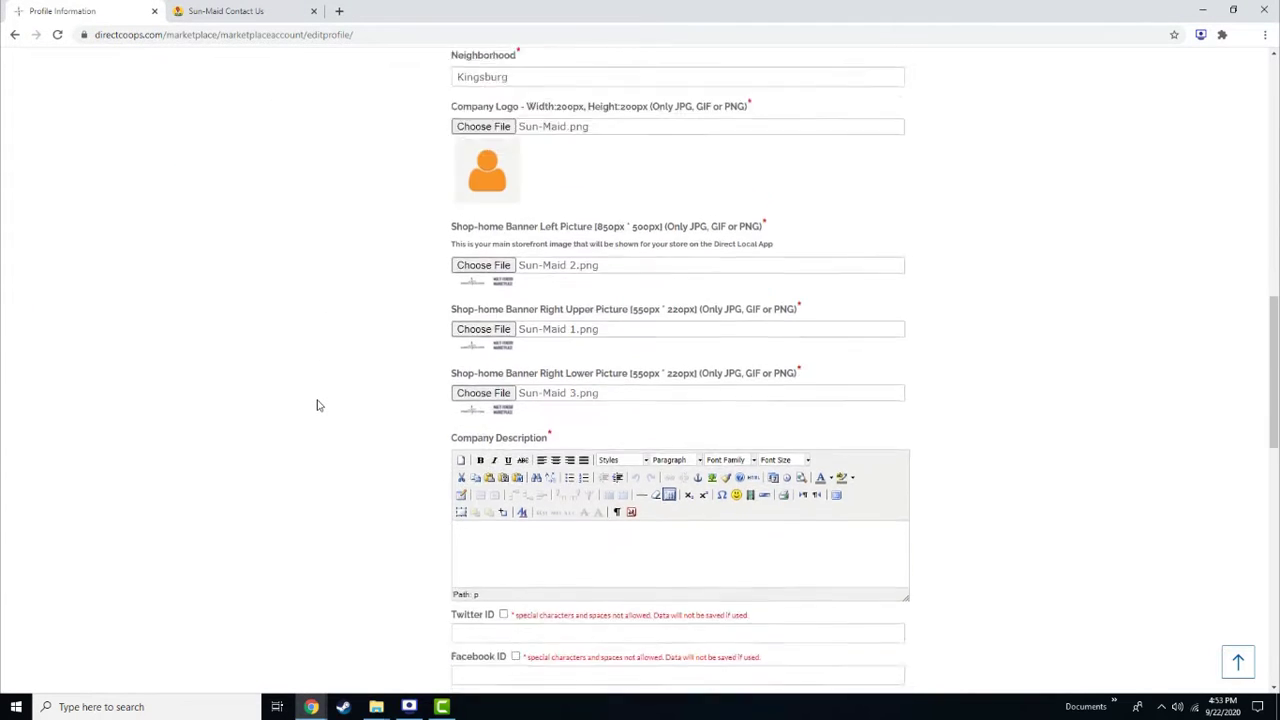
Paste the From Field to Table grower story into the Company Description
{"action": "left_click", "coordinate": [266, 11]}
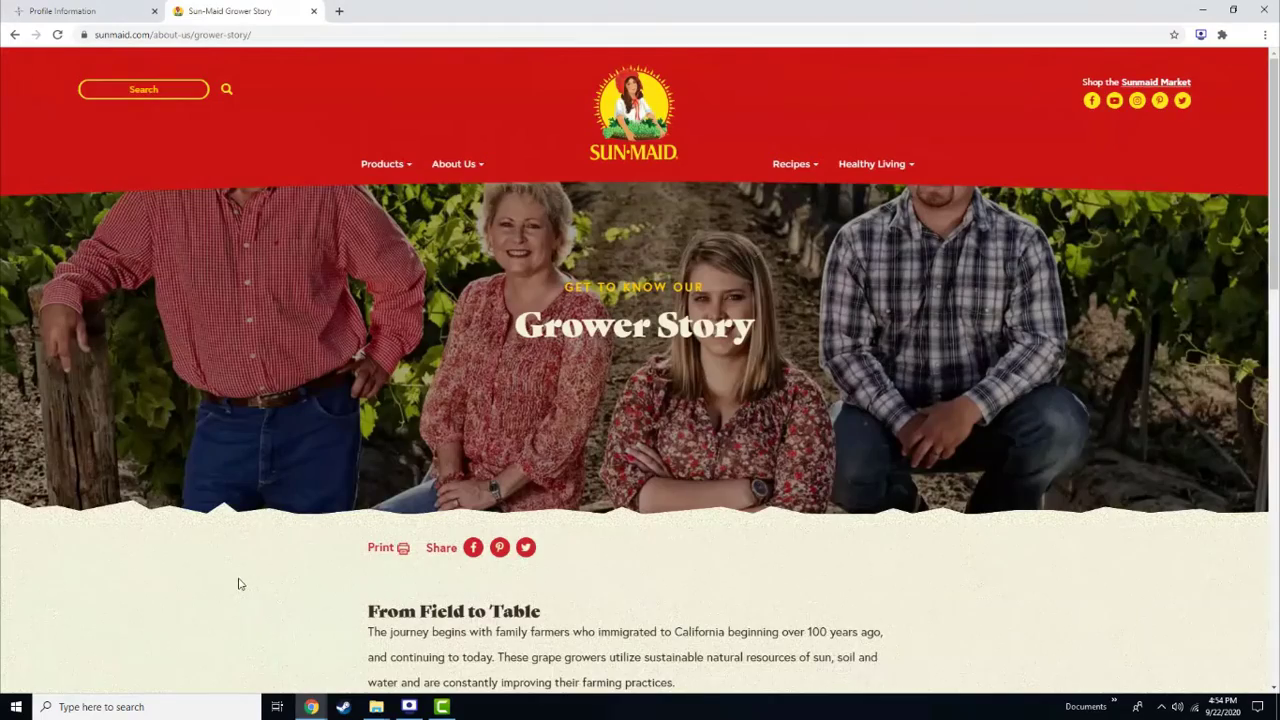
{"action": "scroll", "coordinate": [238, 584], "scroll_direction": "down", "scroll_amount": 1}
{"action": "scroll", "coordinate": [300, 460], "scroll_direction": "down", "scroll_amount": 3}
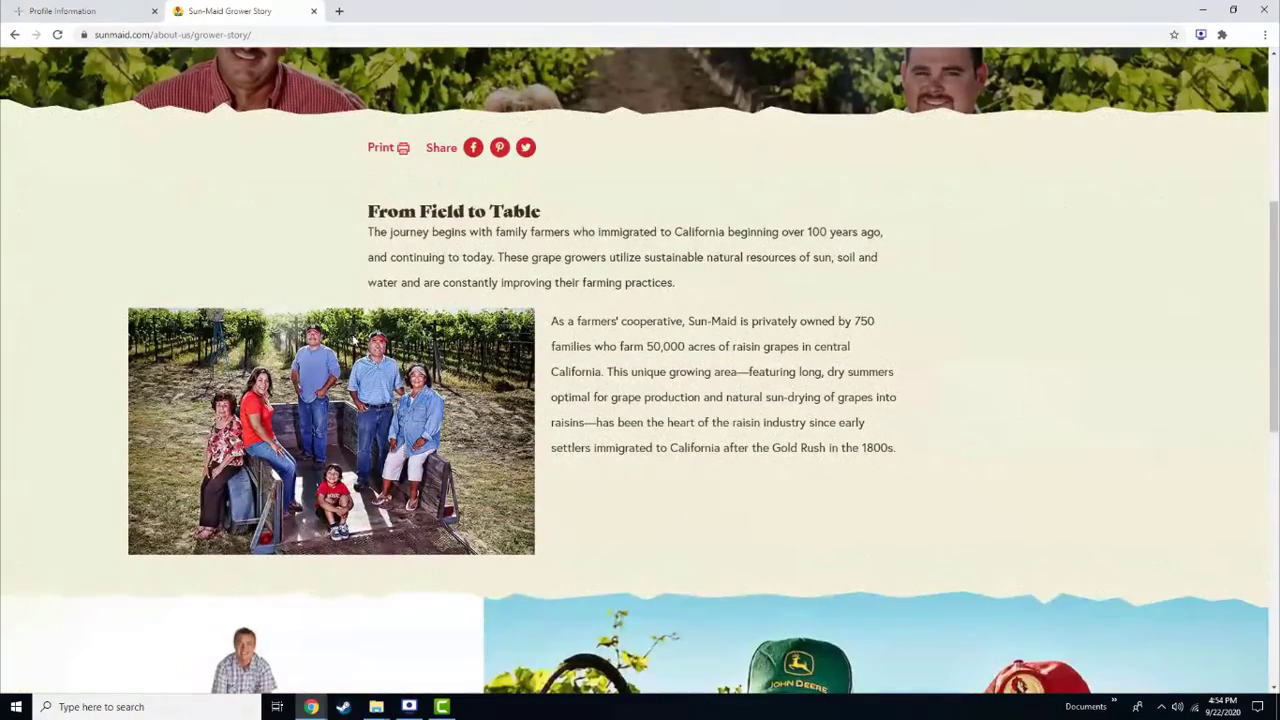
{"action": "left_click_drag", "start_coordinate": [370, 213], "coordinate": [911, 455]}
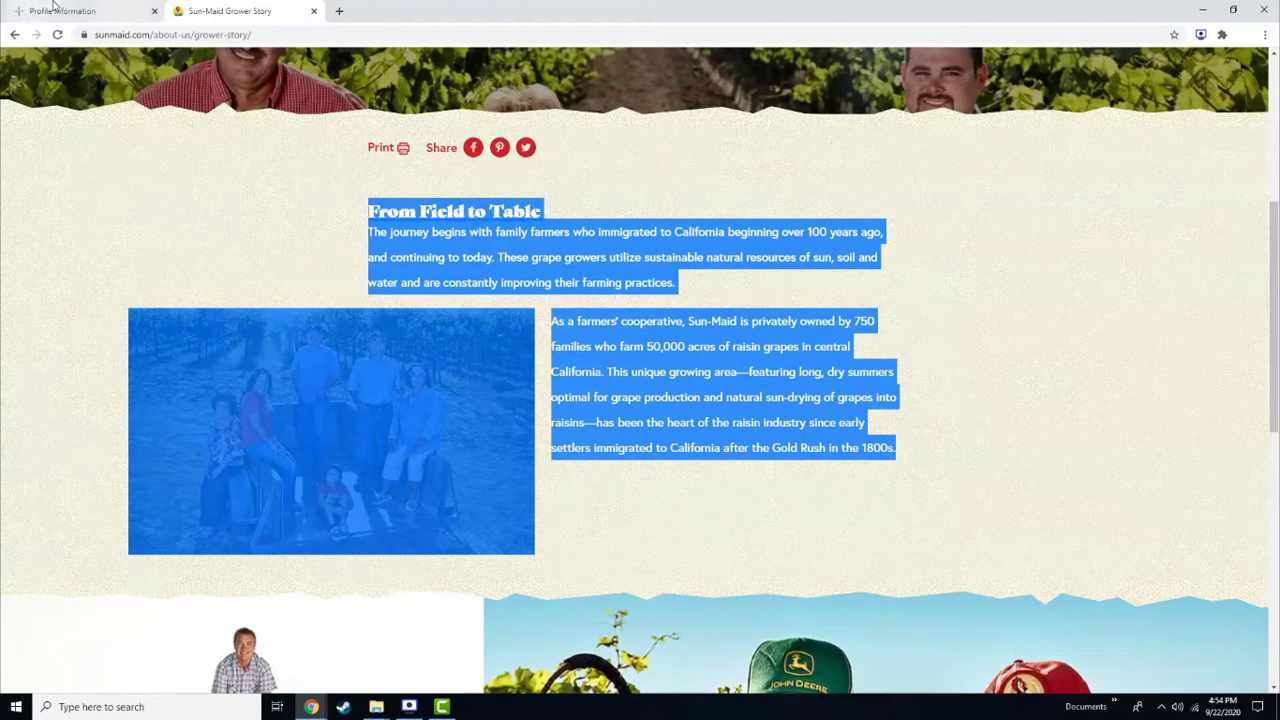
{"action": "left_click", "coordinate": [58, 10]}
{"action": "key", "text": "ctrl+v"}
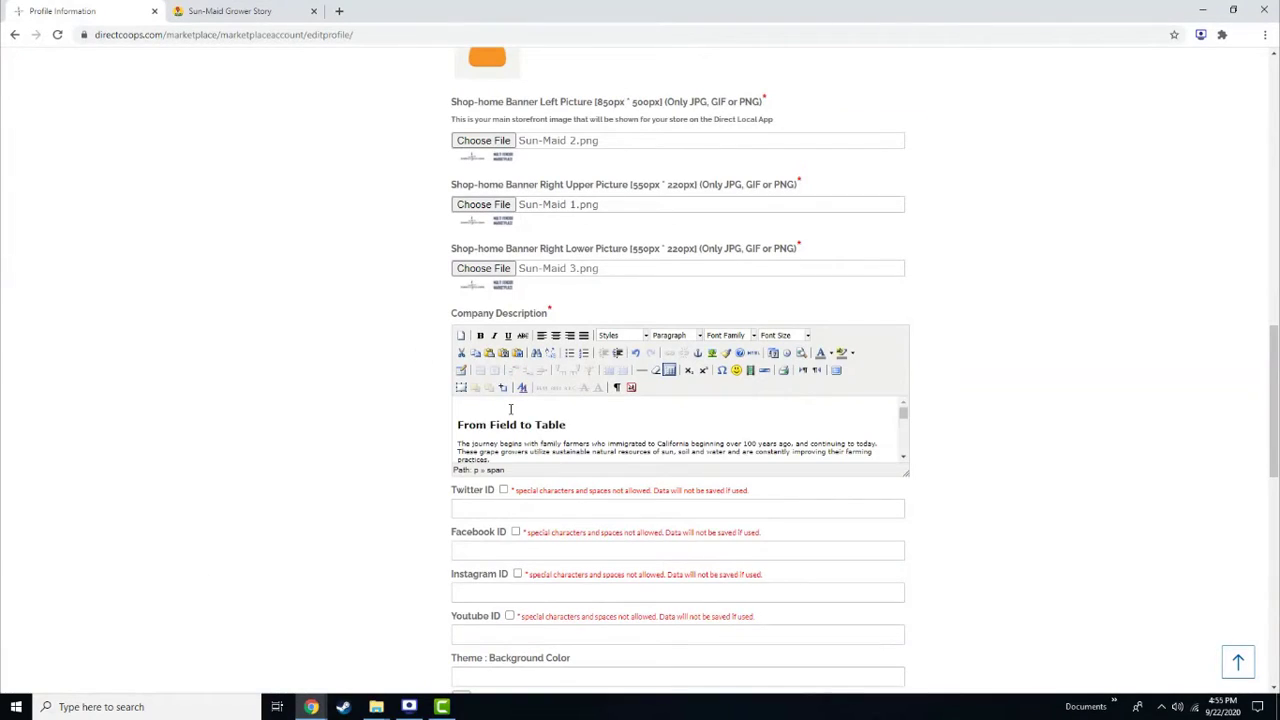
{"action": "scroll", "coordinate": [408, 438], "scroll_direction": "down", "scroll_amount": 1}
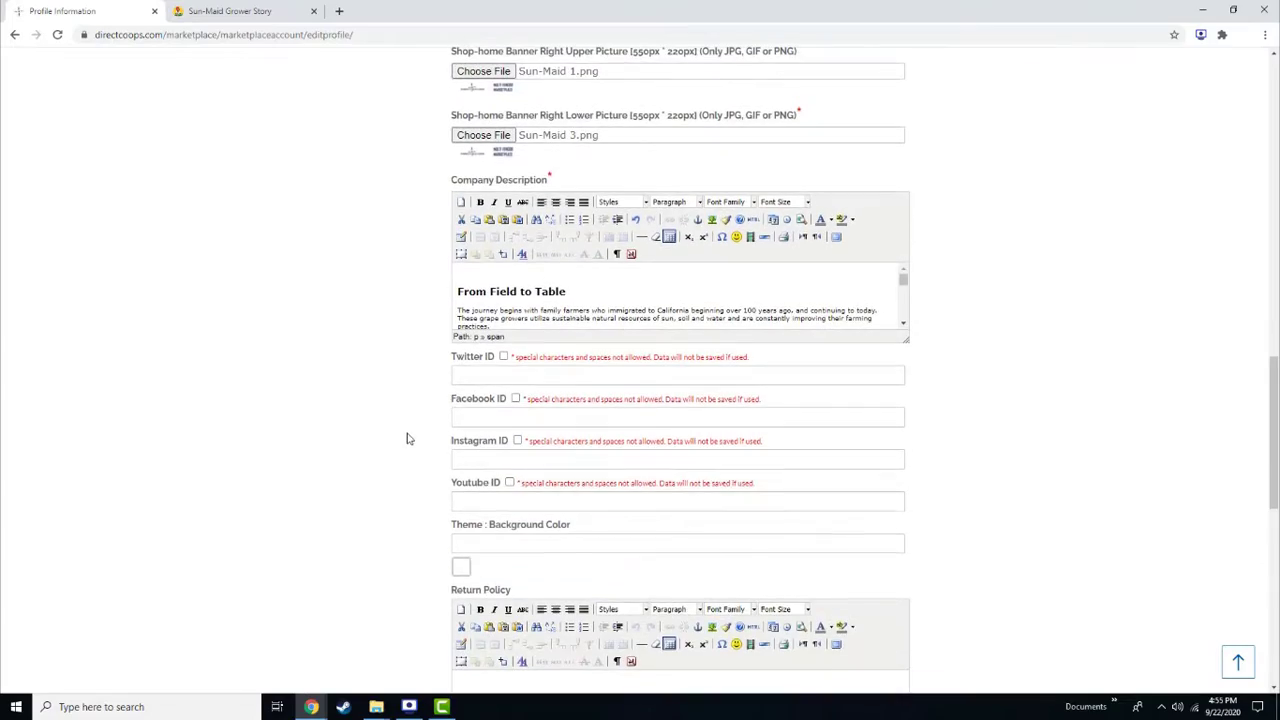
Set and enable the Facebook ID as sunmaid, taken from Sun-Maid's Facebook link
{"action": "left_click", "coordinate": [282, 12]}
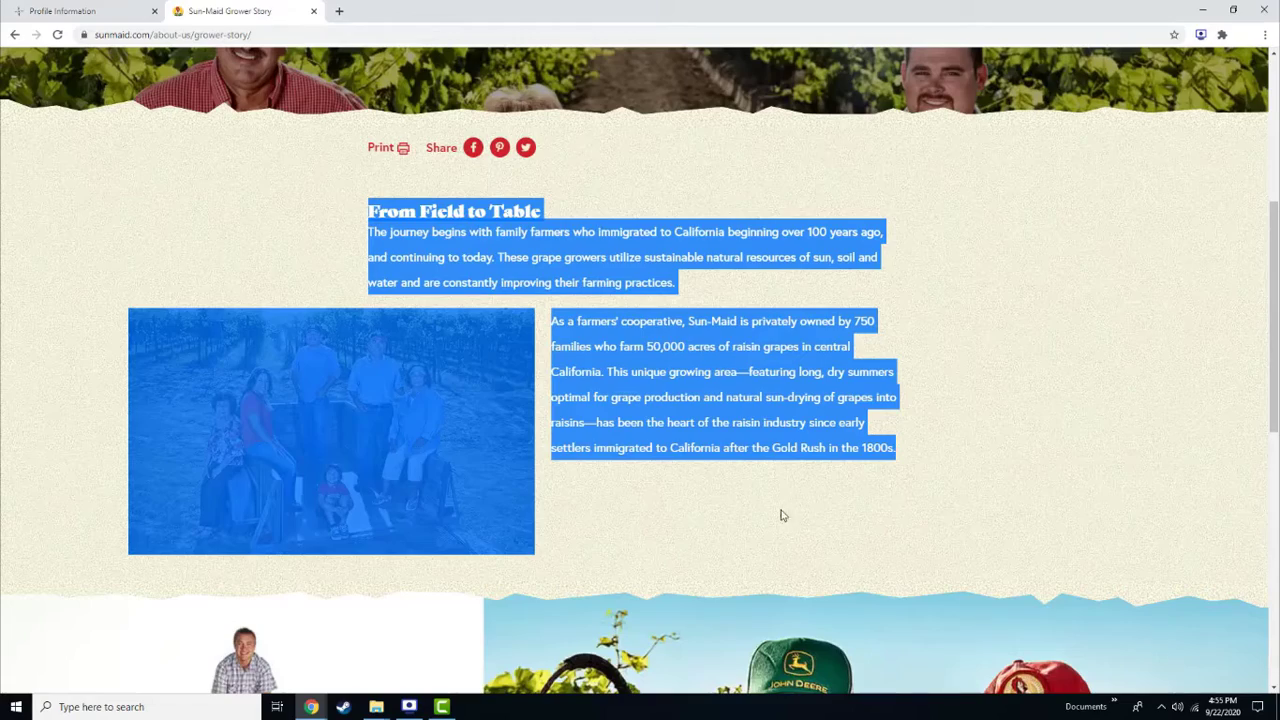
{"action": "left_click", "coordinate": [775, 500]}
{"action": "scroll", "coordinate": [777, 500], "scroll_direction": "down", "scroll_amount": 10}
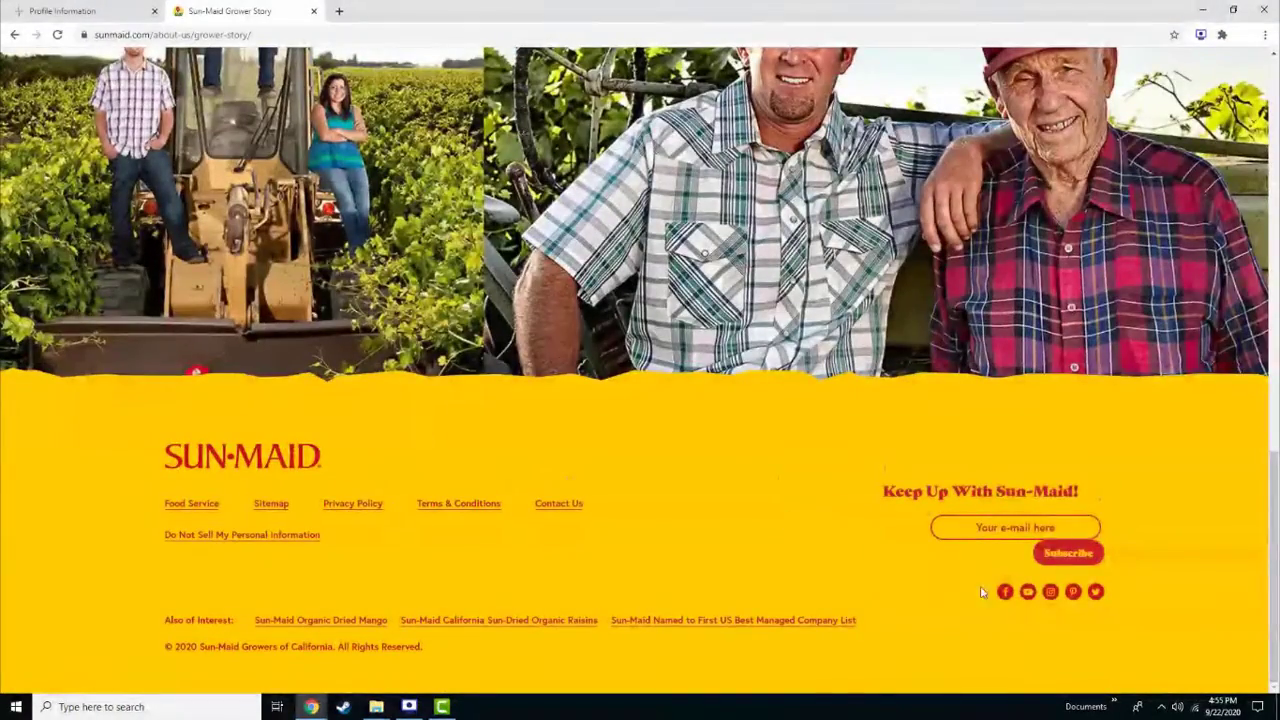
{"action": "right_click", "coordinate": [1006, 591]}
{"action": "left_click", "coordinate": [1052, 521]}
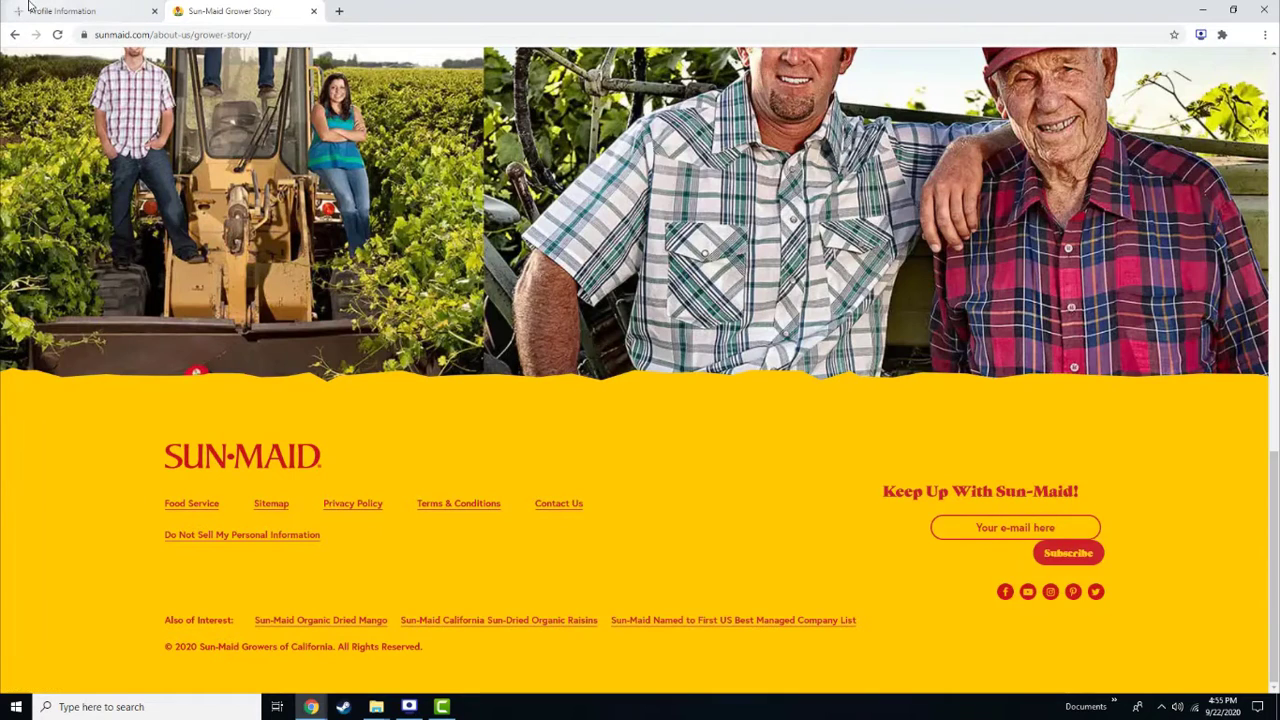
{"action": "left_click", "coordinate": [62, 11]}
{"action": "left_click", "coordinate": [483, 417]}
{"action": "key", "text": "ctrl+v"}
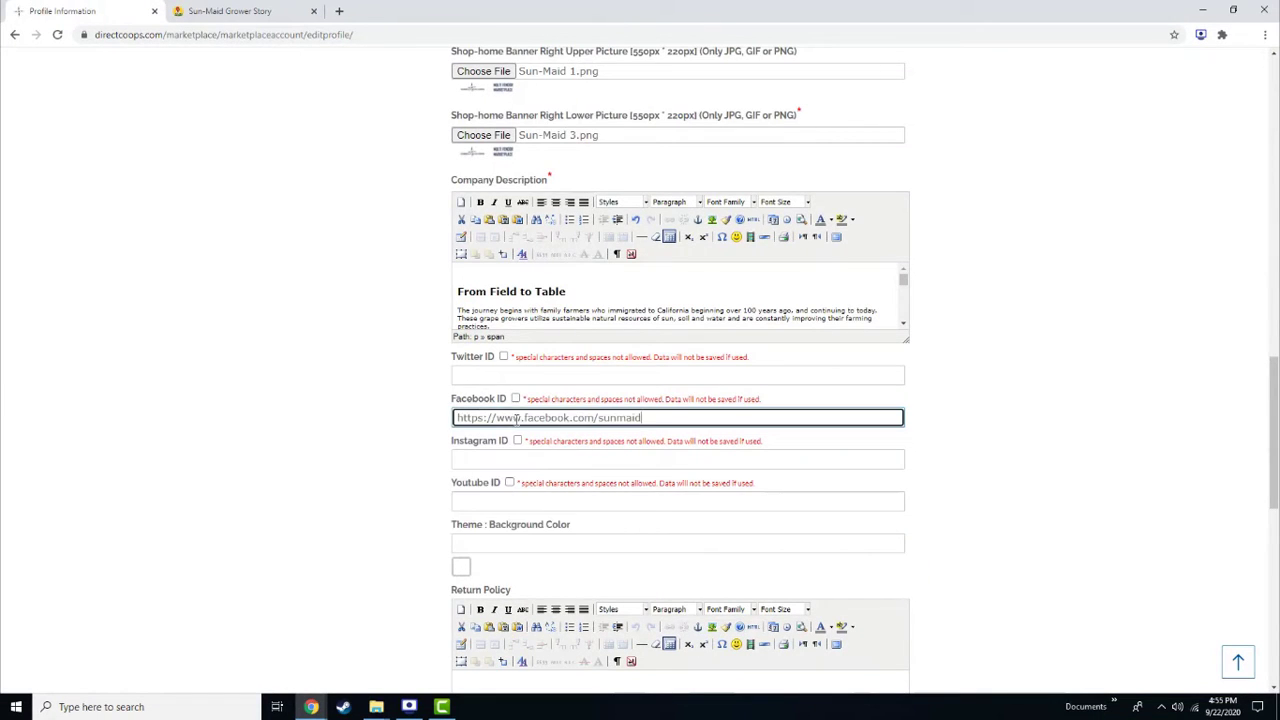
{"action": "left_click_drag", "start_coordinate": [600, 417], "coordinate": [290, 411]}
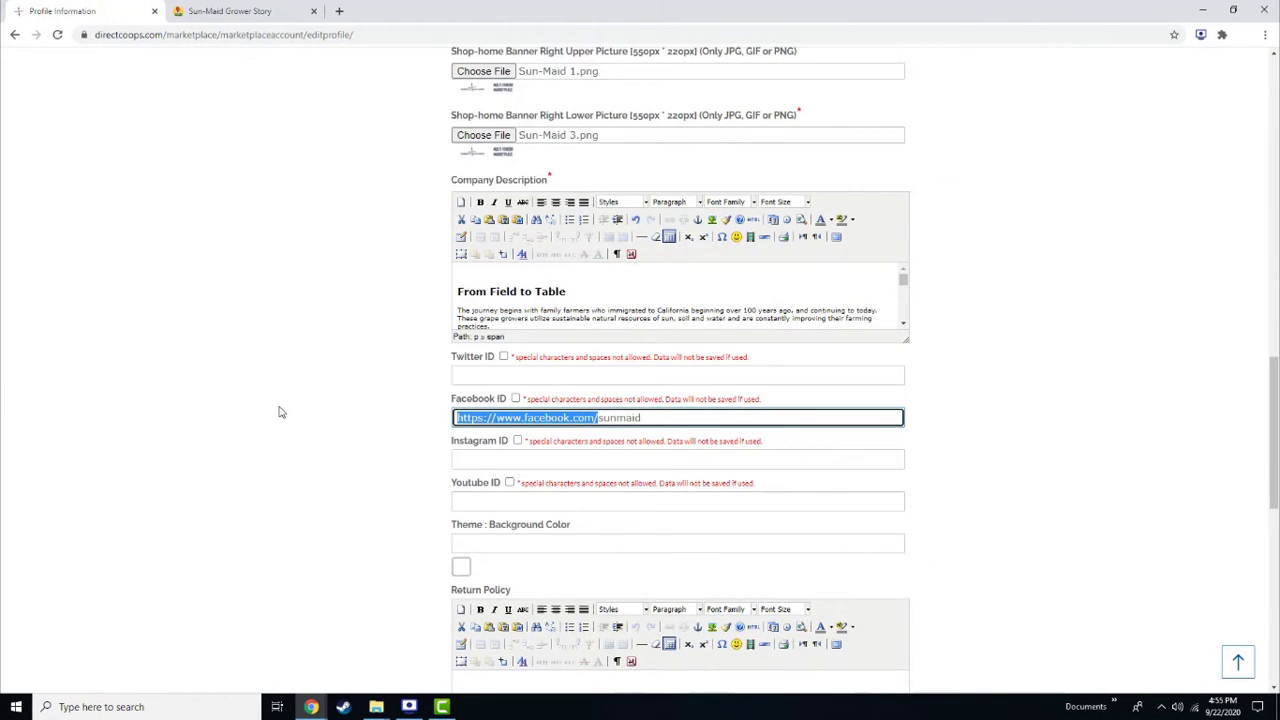
{"action": "key", "text": "BackSpace"}
{"action": "left_click", "coordinate": [516, 399]}
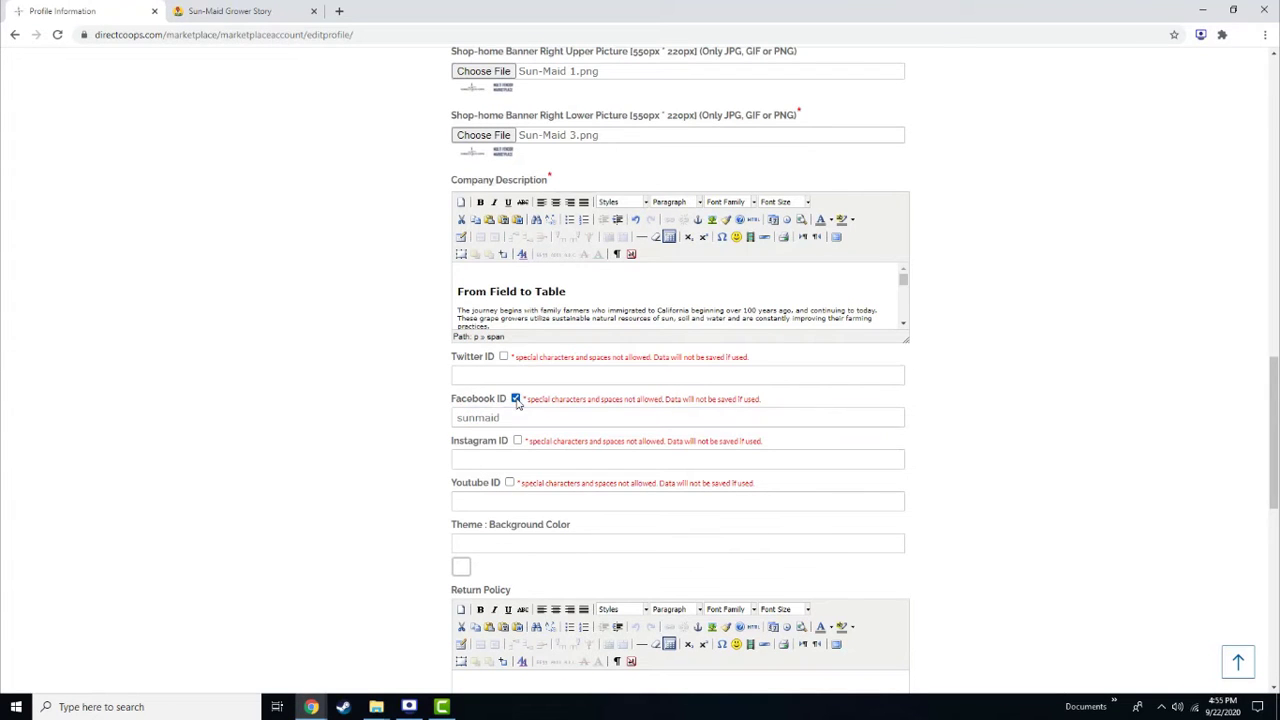
Set and enable the Instagram ID as sunmaid, then save the seller profile
{"action": "left_click", "coordinate": [288, 9]}
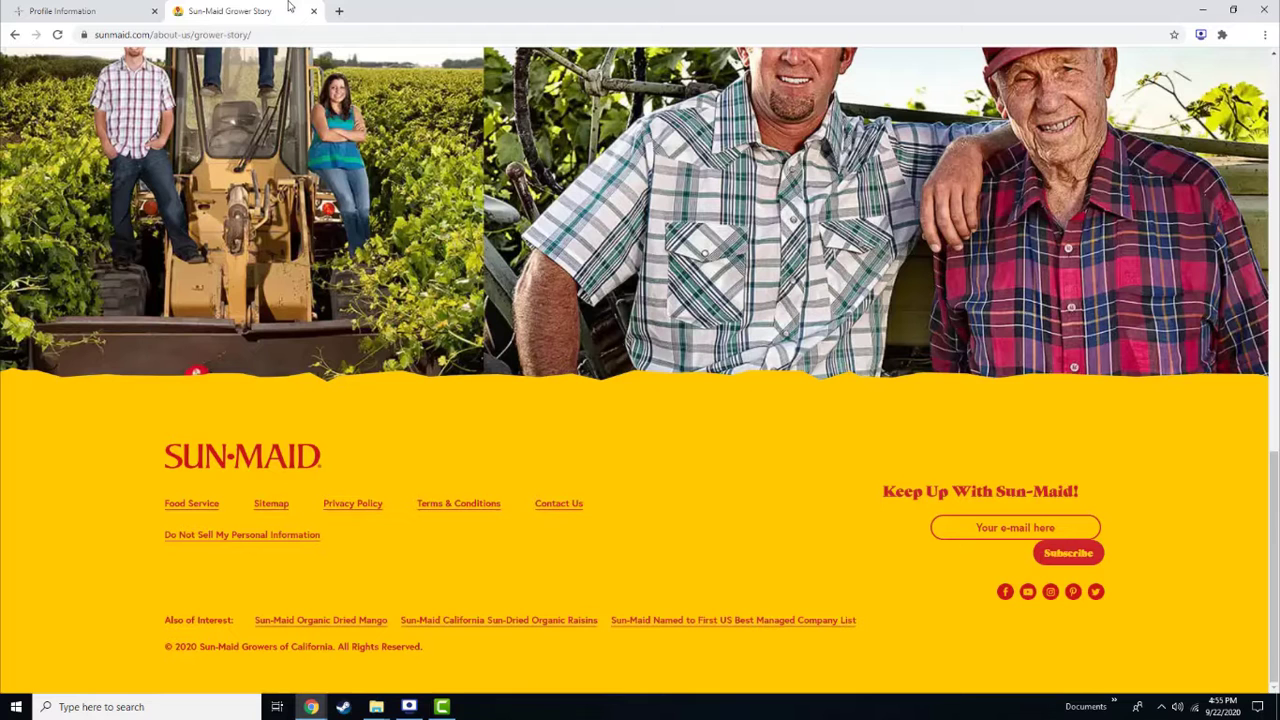
{"action": "right_click", "coordinate": [1052, 593]}
{"action": "left_click", "coordinate": [1100, 515]}
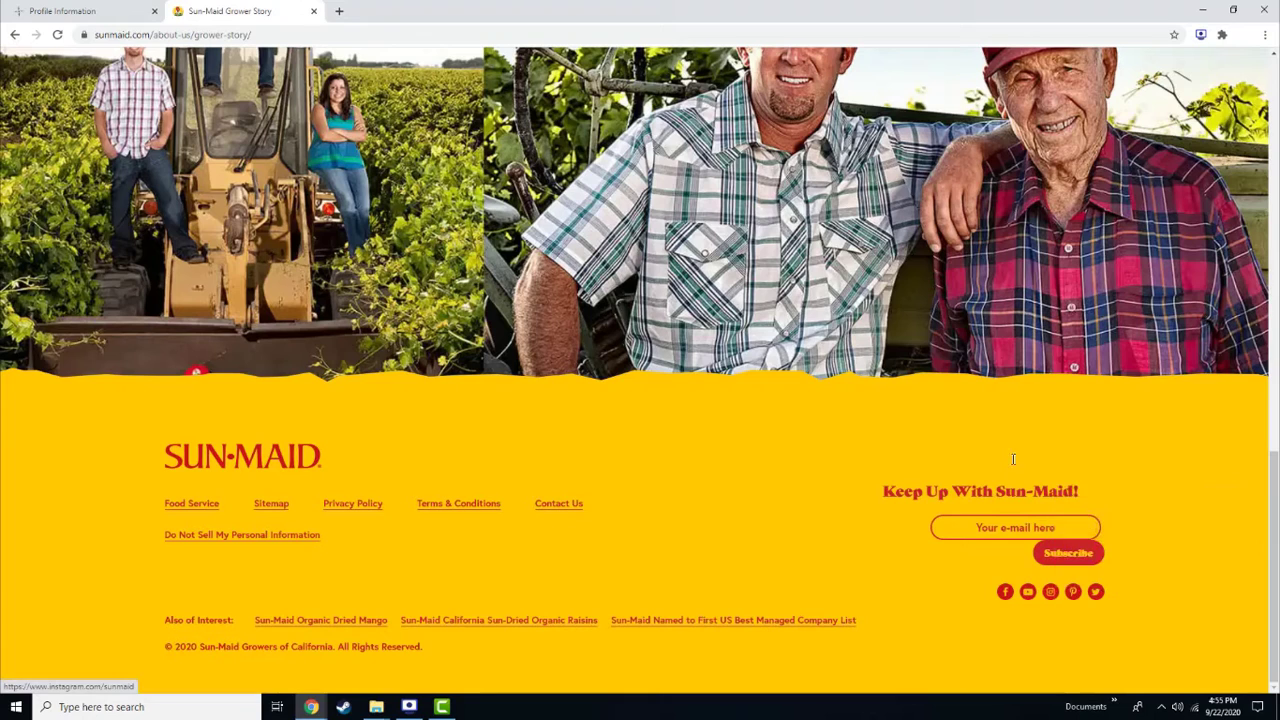
{"action": "left_click", "coordinate": [132, 9]}
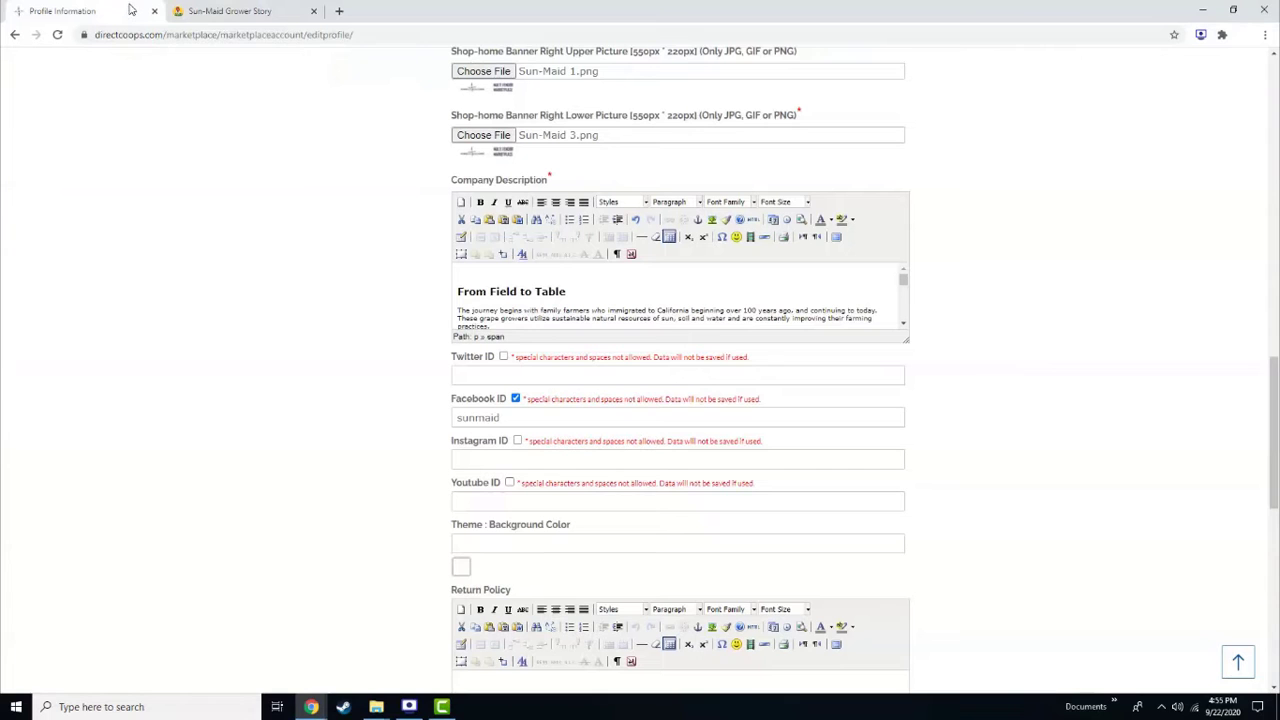
{"action": "left_click", "coordinate": [505, 460]}
{"action": "key", "text": "ctrl+v"}
{"action": "left_click_drag", "start_coordinate": [603, 459], "coordinate": [352, 437]}
{"action": "key", "text": "BackSpace"}
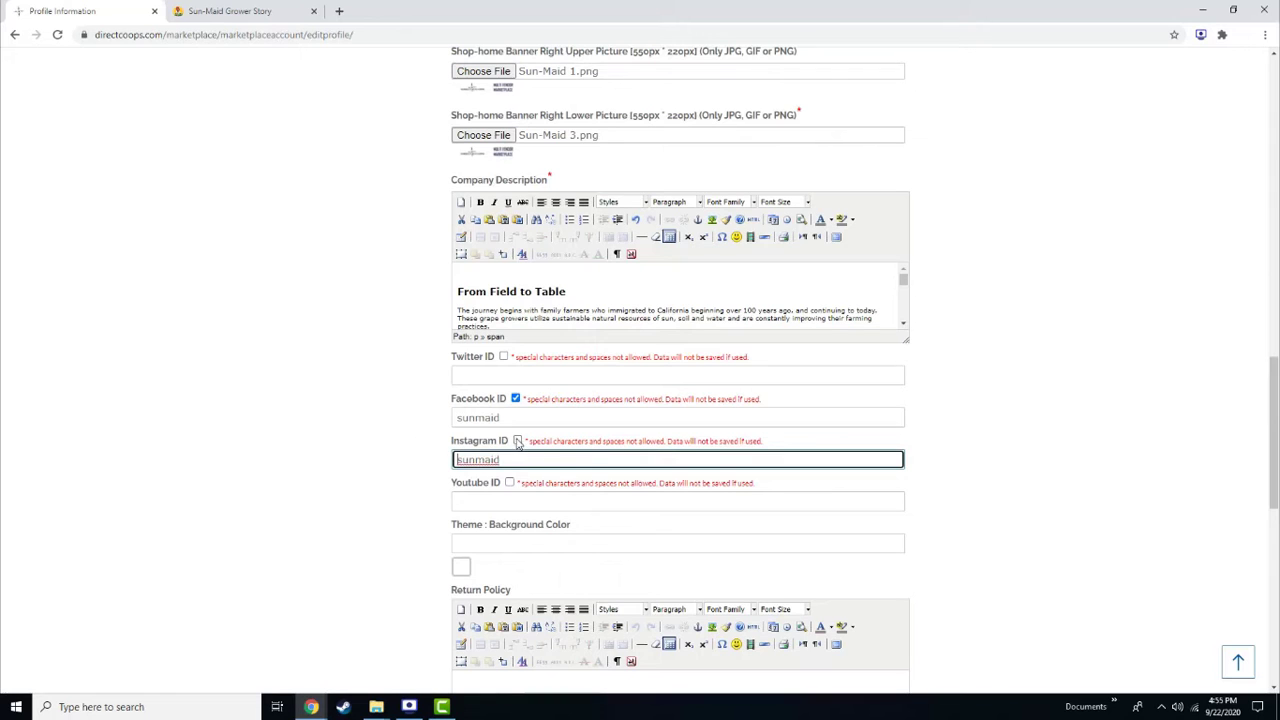
{"action": "left_click", "coordinate": [518, 441]}
{"action": "scroll", "coordinate": [226, 474], "scroll_direction": "down", "scroll_amount": 3}
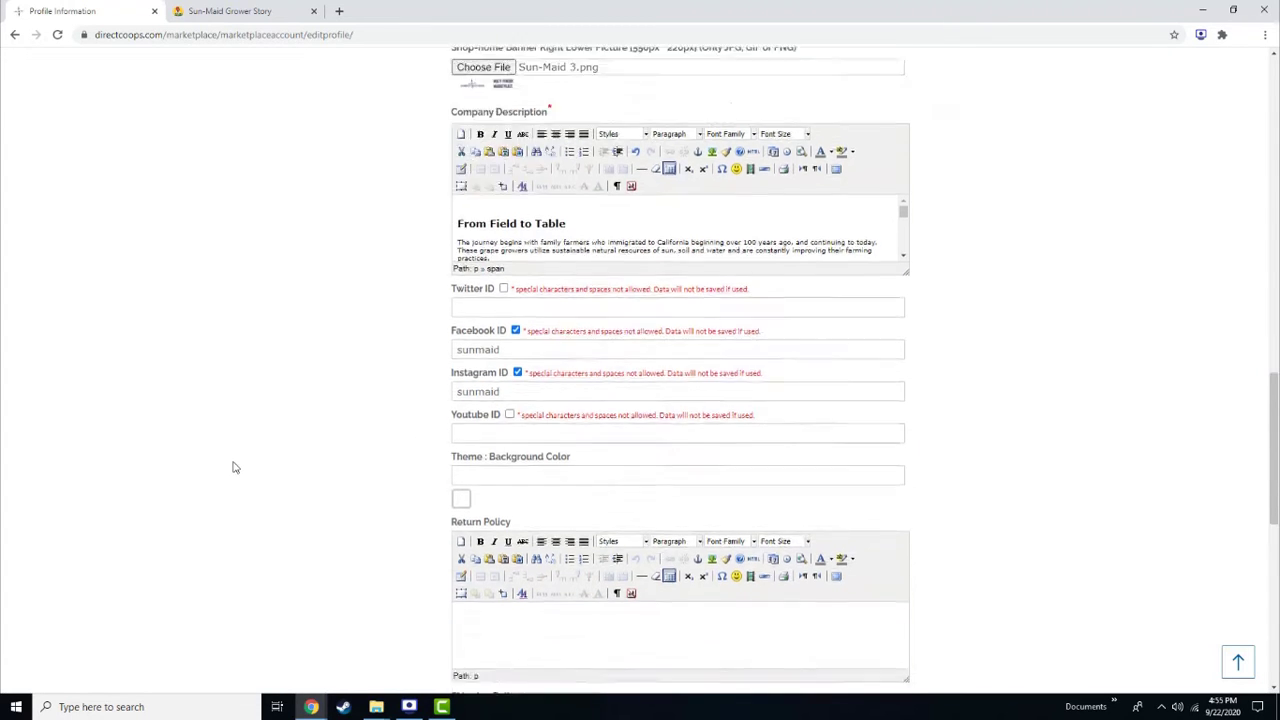
{"action": "left_click", "coordinate": [1000, 624]}
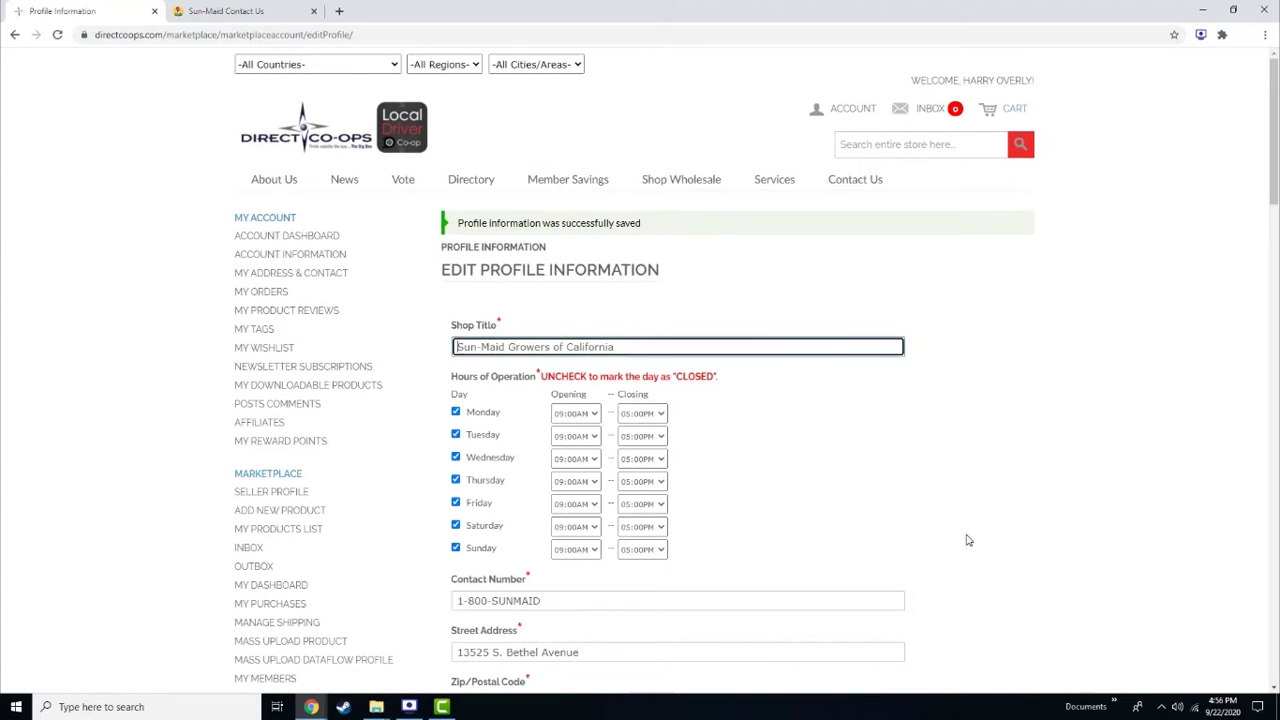
Fill in the payment contact e-mail and save the payment details
{"action": "scroll", "coordinate": [968, 537], "scroll_direction": "down", "scroll_amount": 20}
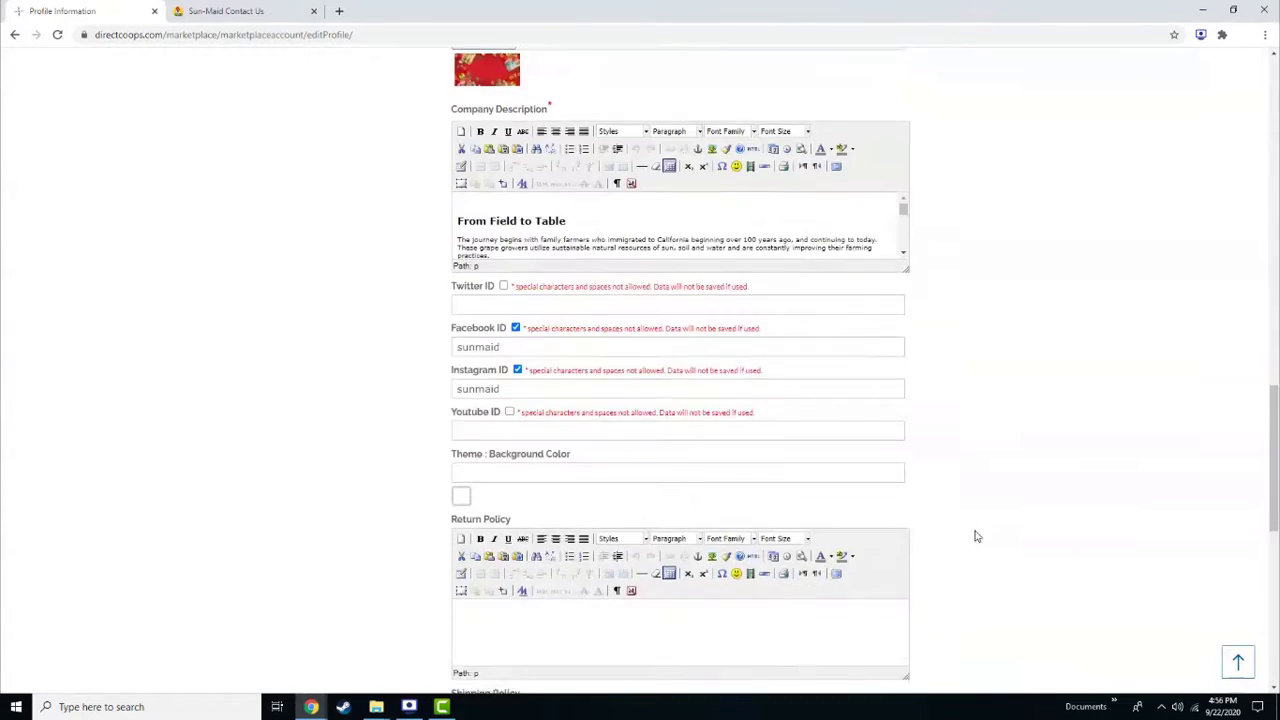
{"action": "left_click", "coordinate": [663, 426]}
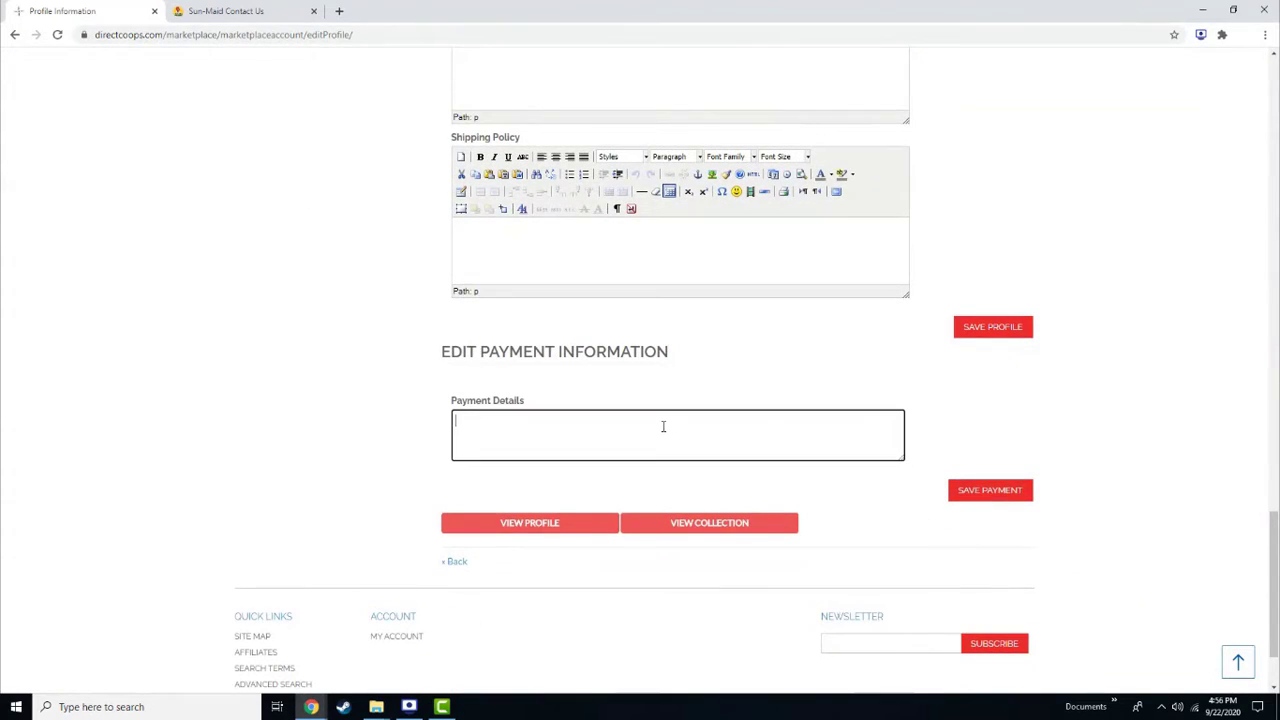
{"action": "key", "text": "ctrl+v"}
{"action": "left_click", "coordinate": [988, 491]}
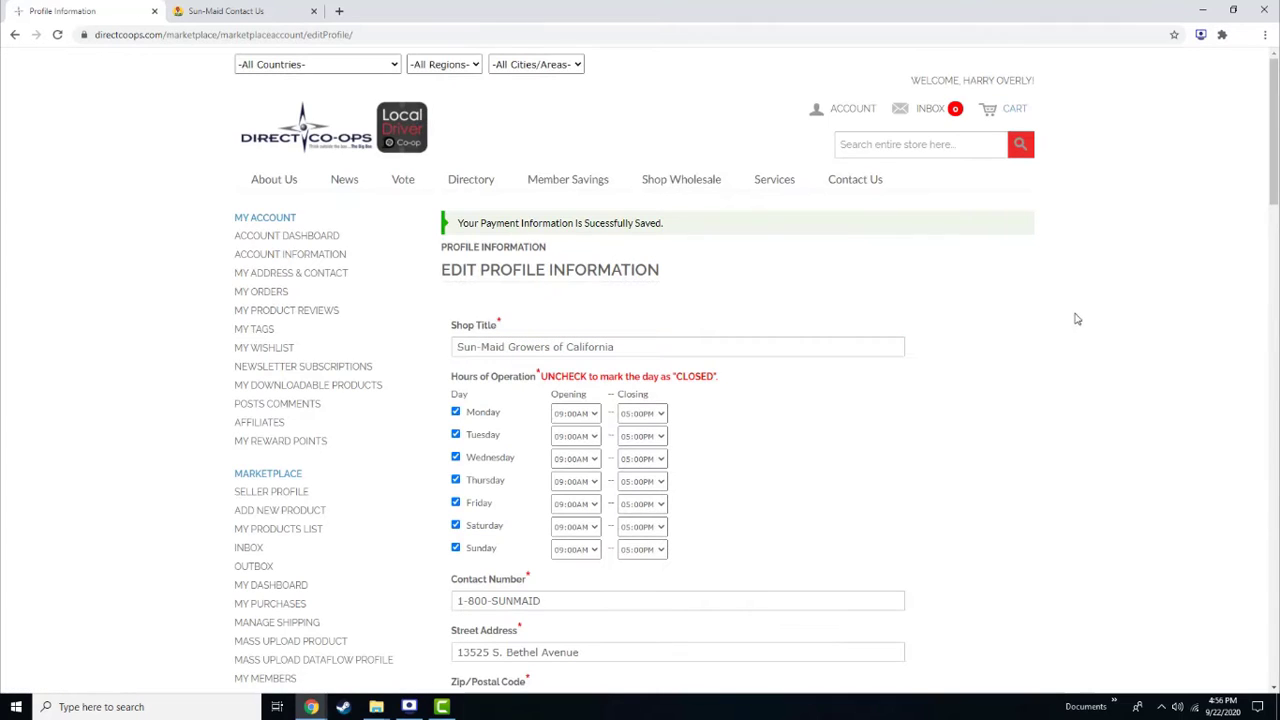
Open the Sun-Maid storefront in a new tab via Account > Visit My Storefront
{"action": "left_click", "coordinate": [852, 108]}
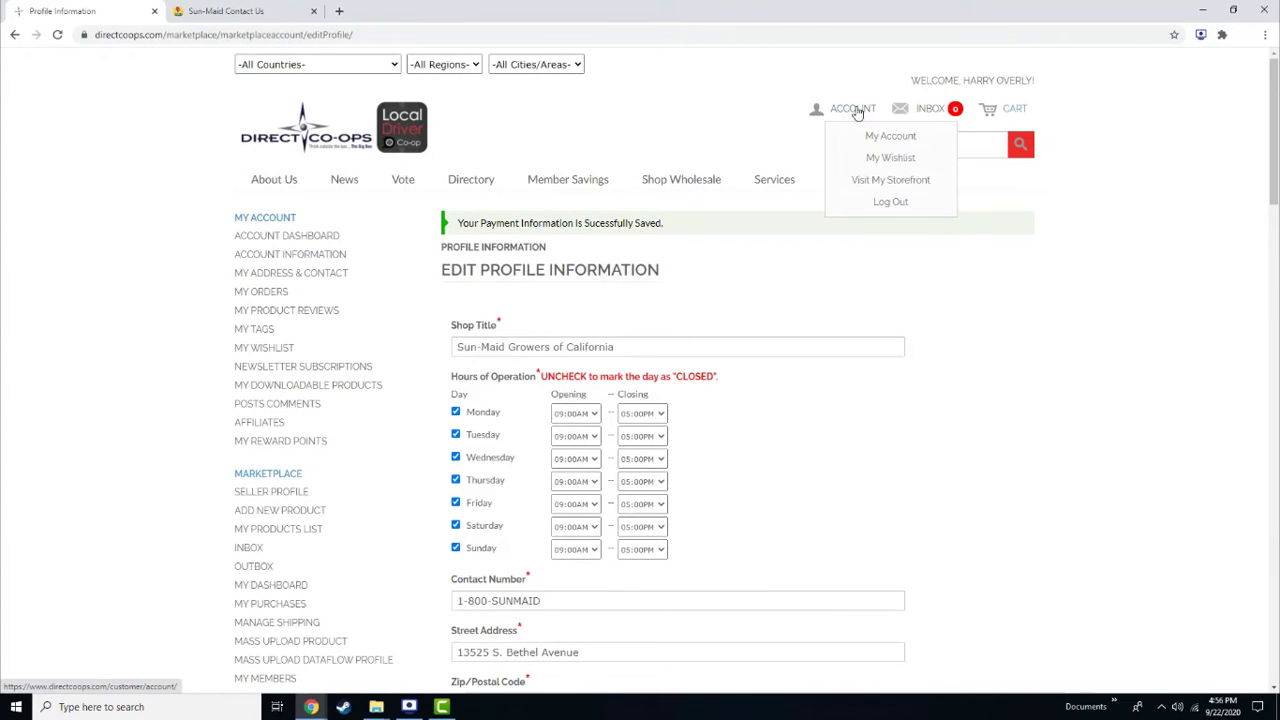
{"action": "left_click", "coordinate": [875, 181]}
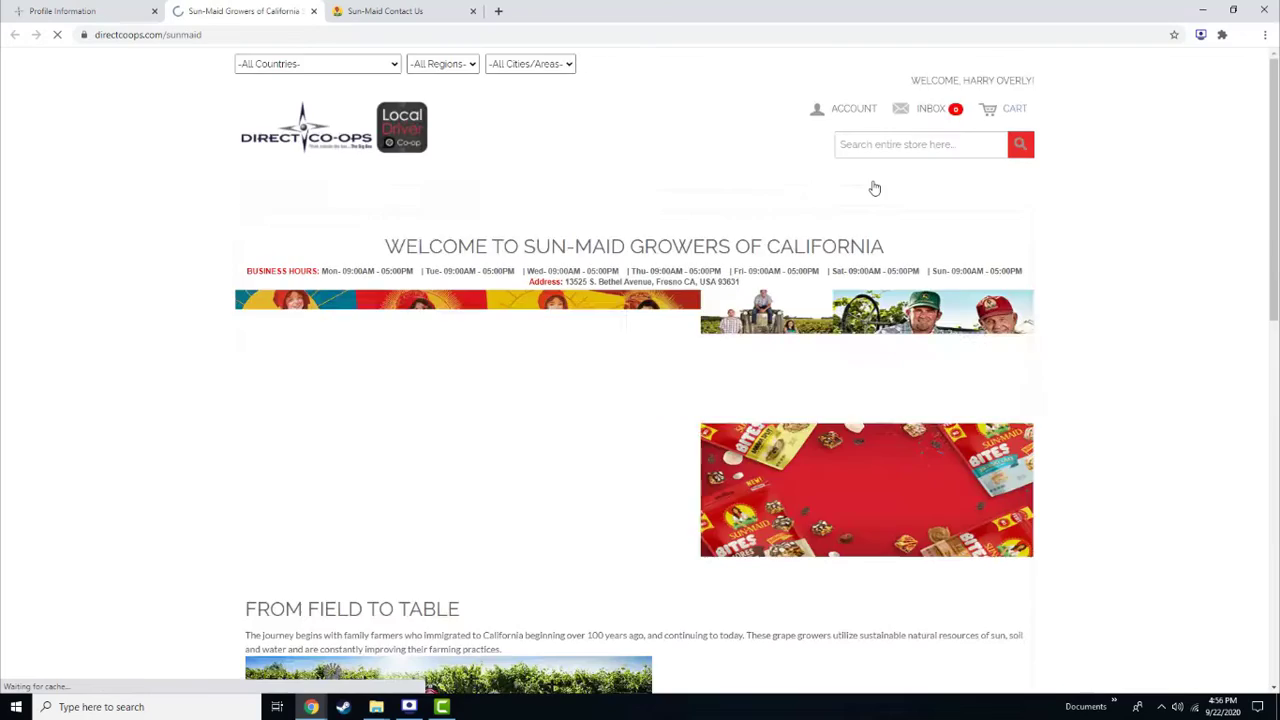
{"action": "scroll", "coordinate": [1108, 490], "scroll_direction": "down", "scroll_amount": 4}
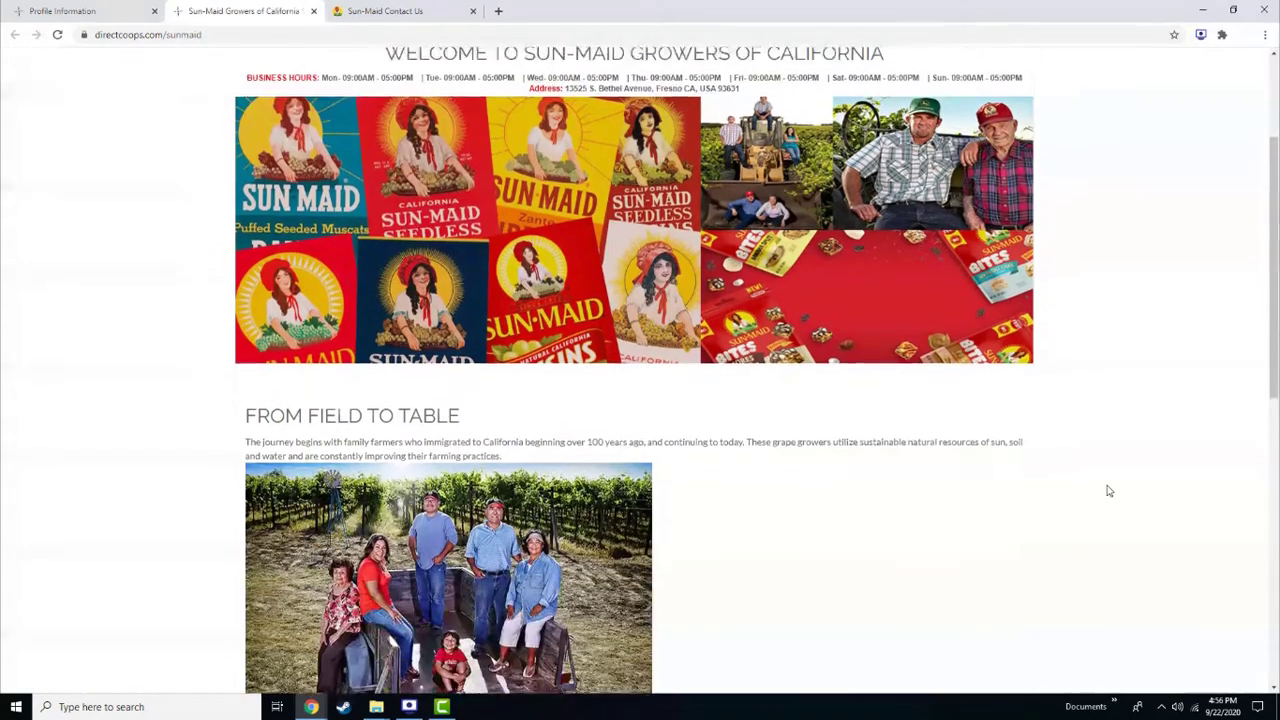
{"action": "scroll", "coordinate": [1108, 490], "scroll_direction": "up", "scroll_amount": 4}
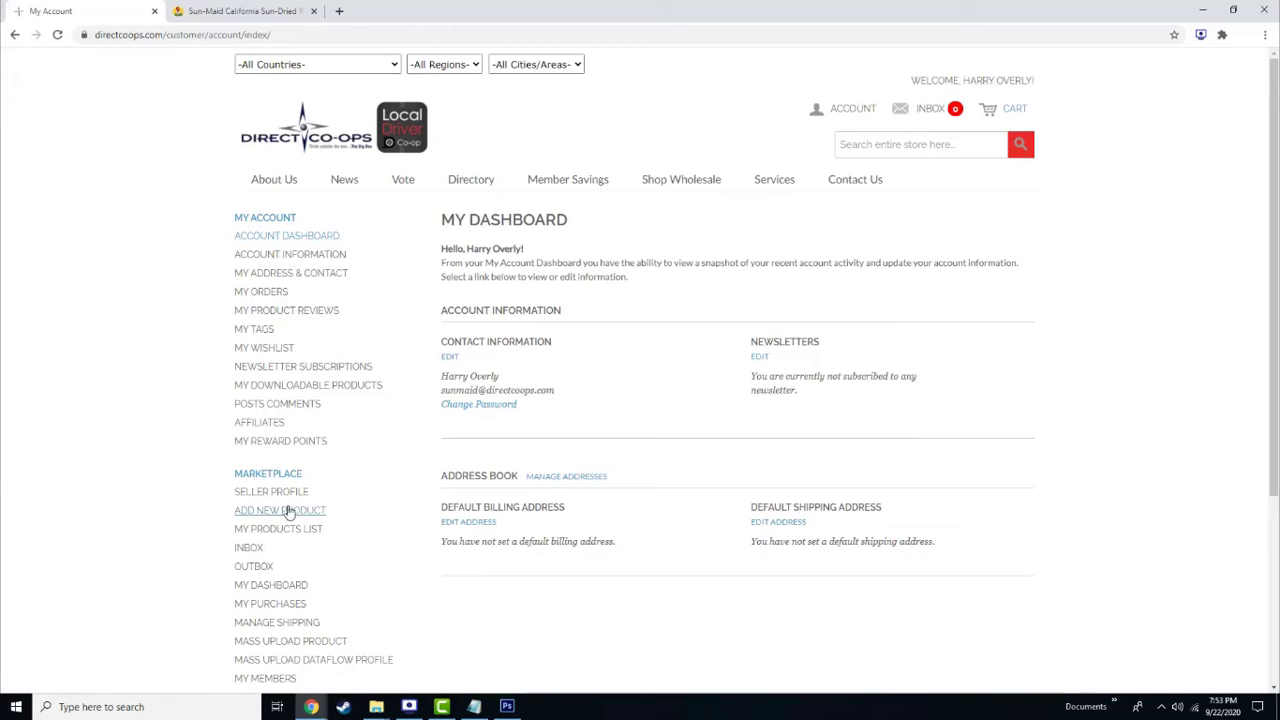
Start a new simple product named 'Sun-Maid California Sun-Dried Raisins, 6-pack'
{"action": "left_click", "coordinate": [300, 512]}
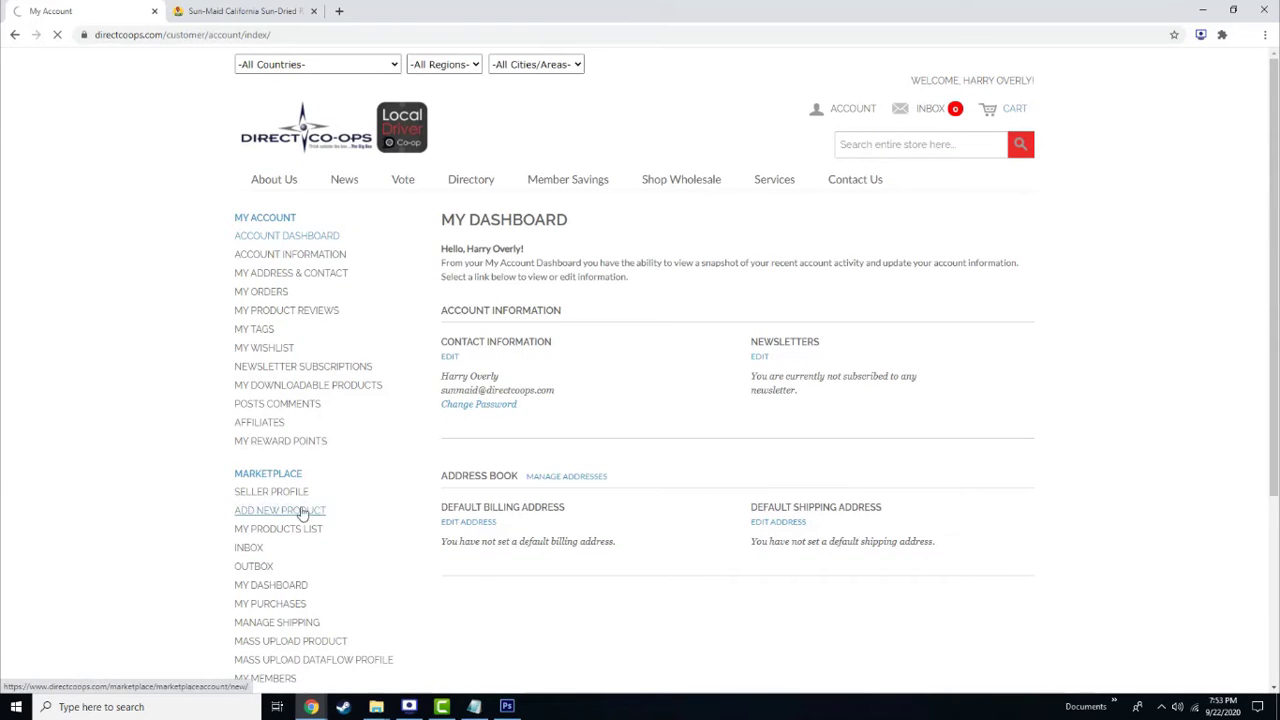
{"action": "left_click", "coordinate": [992, 266]}
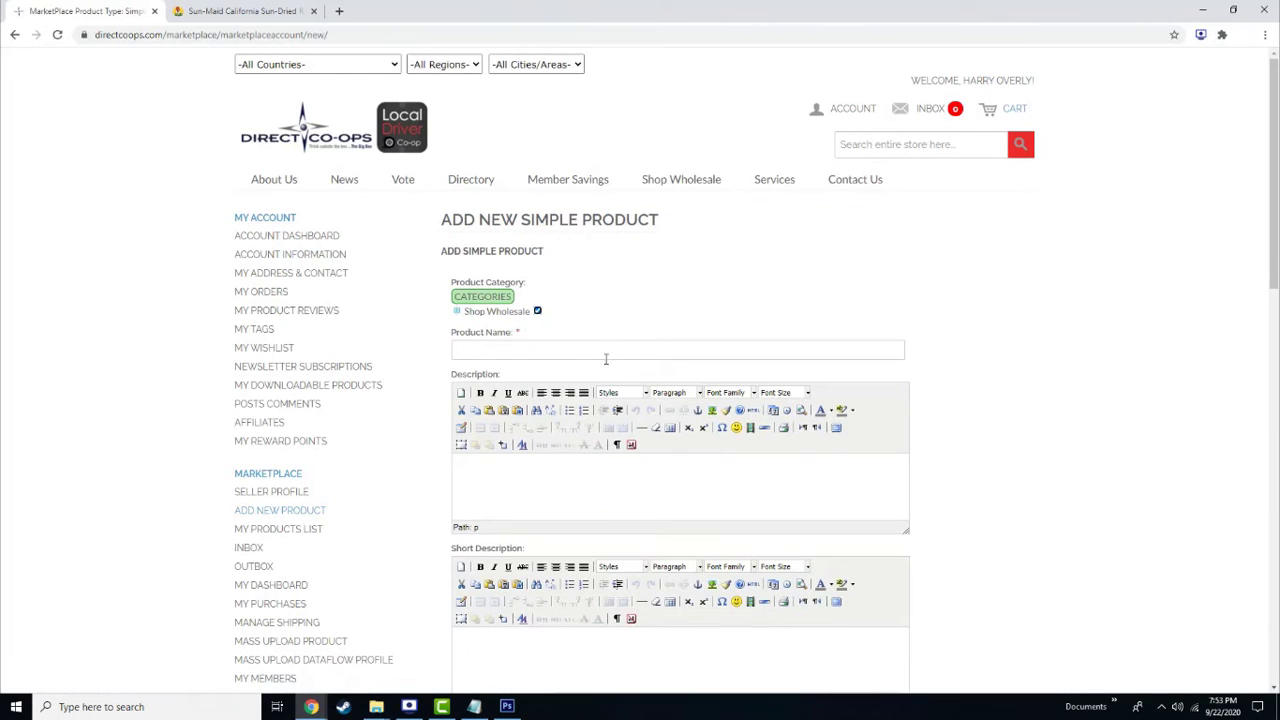
{"action": "left_click", "coordinate": [604, 346]}
{"action": "type", "text": "Sun"}
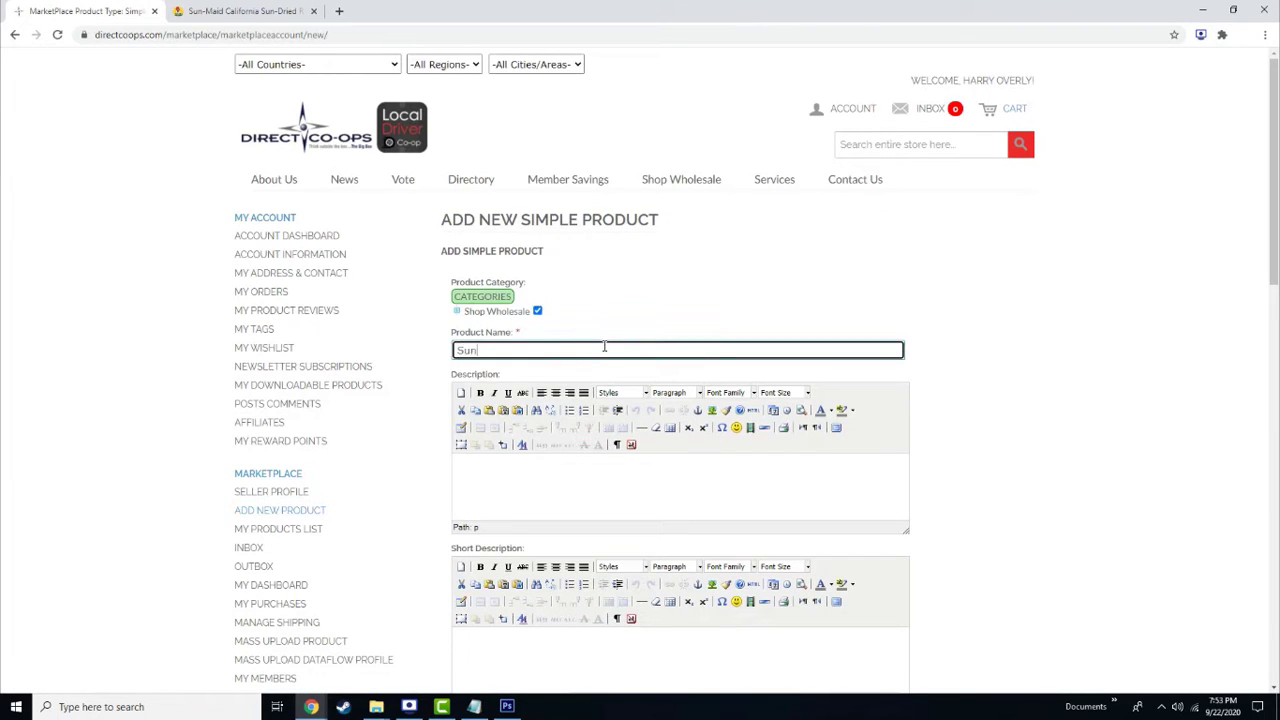
{"action": "type", "text": "-Maid California Sun-Dried Raisins, 6-pack"}
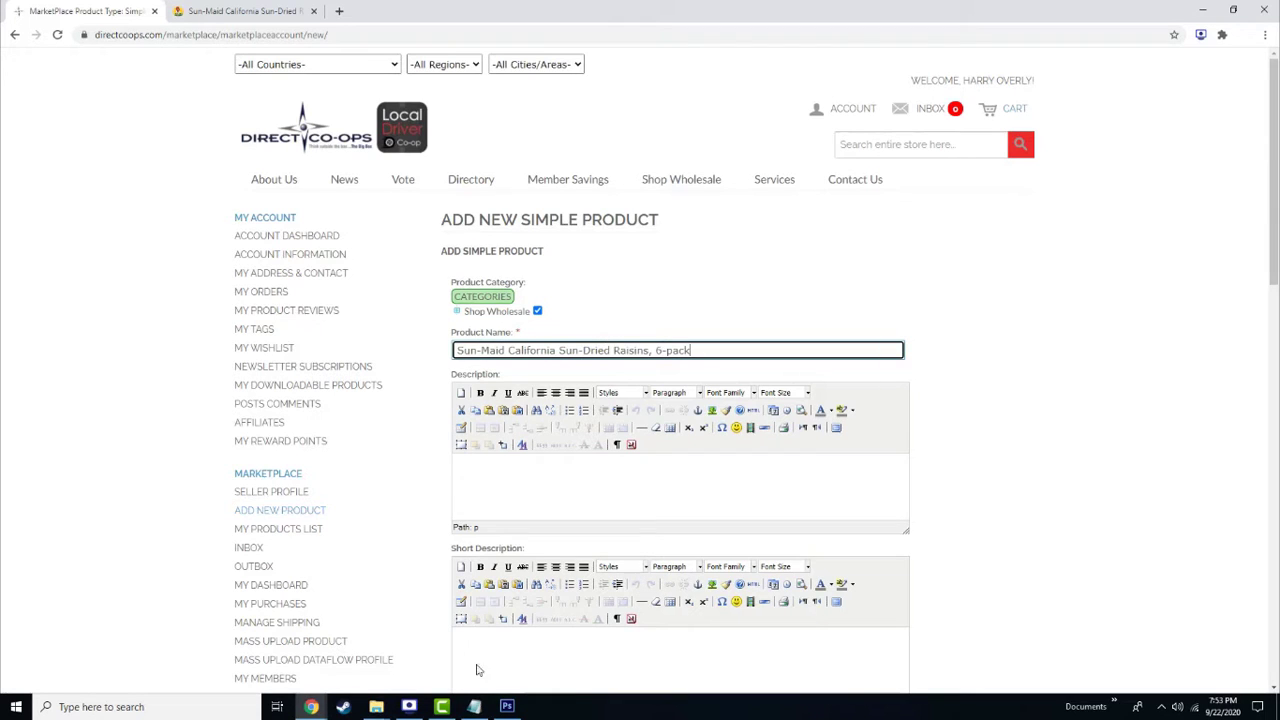
Paste the five lines of prepared product text from Notepad into the Description
{"action": "left_click", "coordinate": [474, 706]}
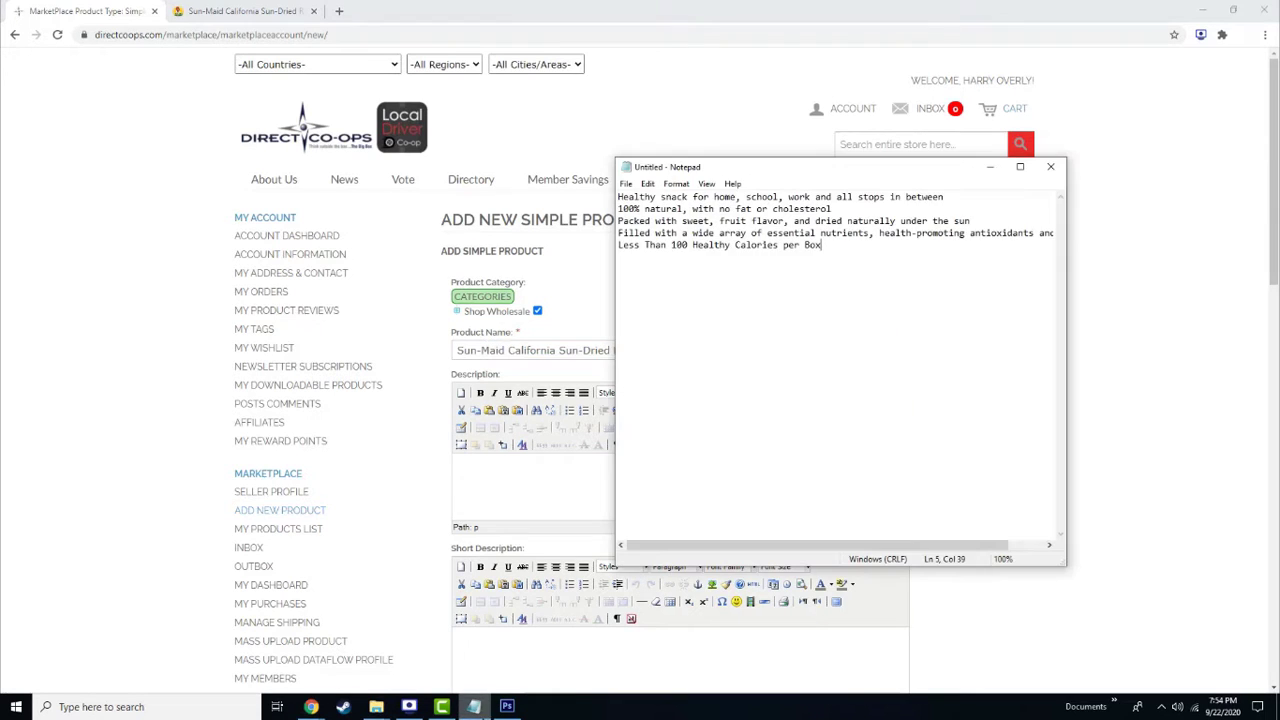
{"action": "key", "text": "ctrl+a"}
{"action": "left_click", "coordinate": [492, 463]}
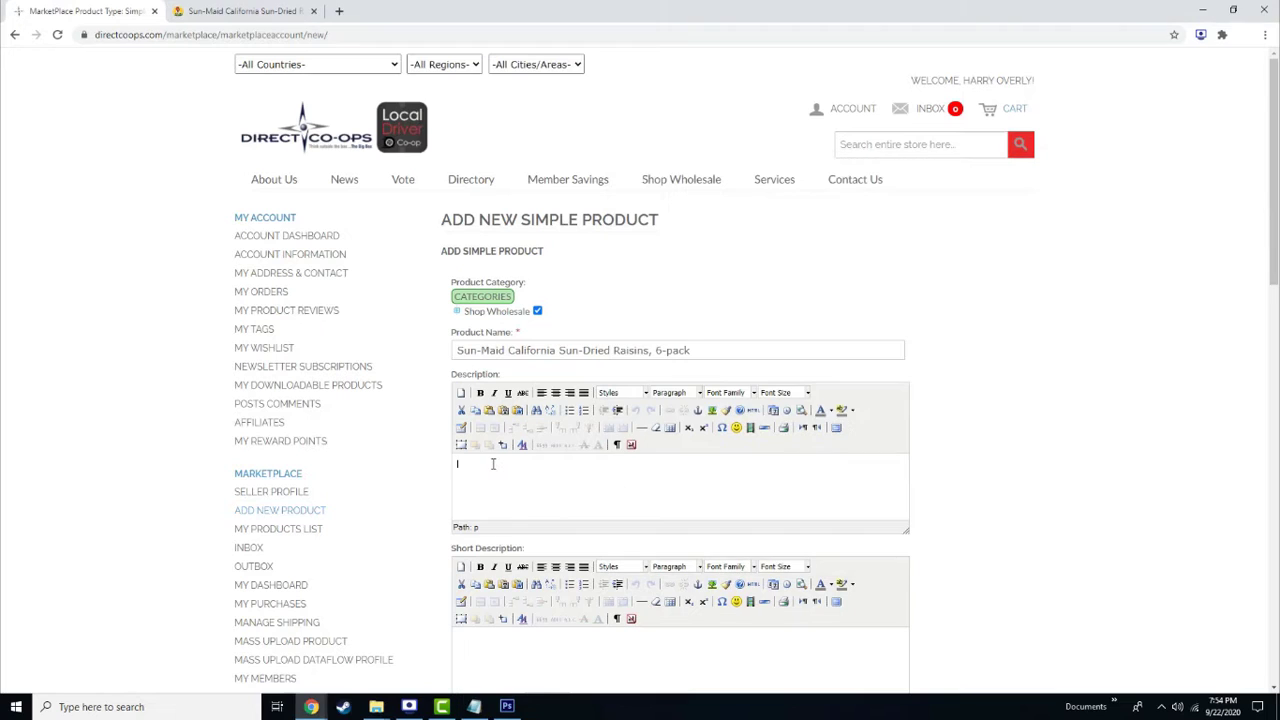
{"action": "type", "text": "Healthy snack for home, school, work and all stops in between 100% natural, with no fat or cholesterol Packed with sweet, fruit flavor, and dried naturally under the sun Filled with a wide array of essential nutrients, health-promoting antioxidants and energy Less Than 100 Healthy Calories per Box"}
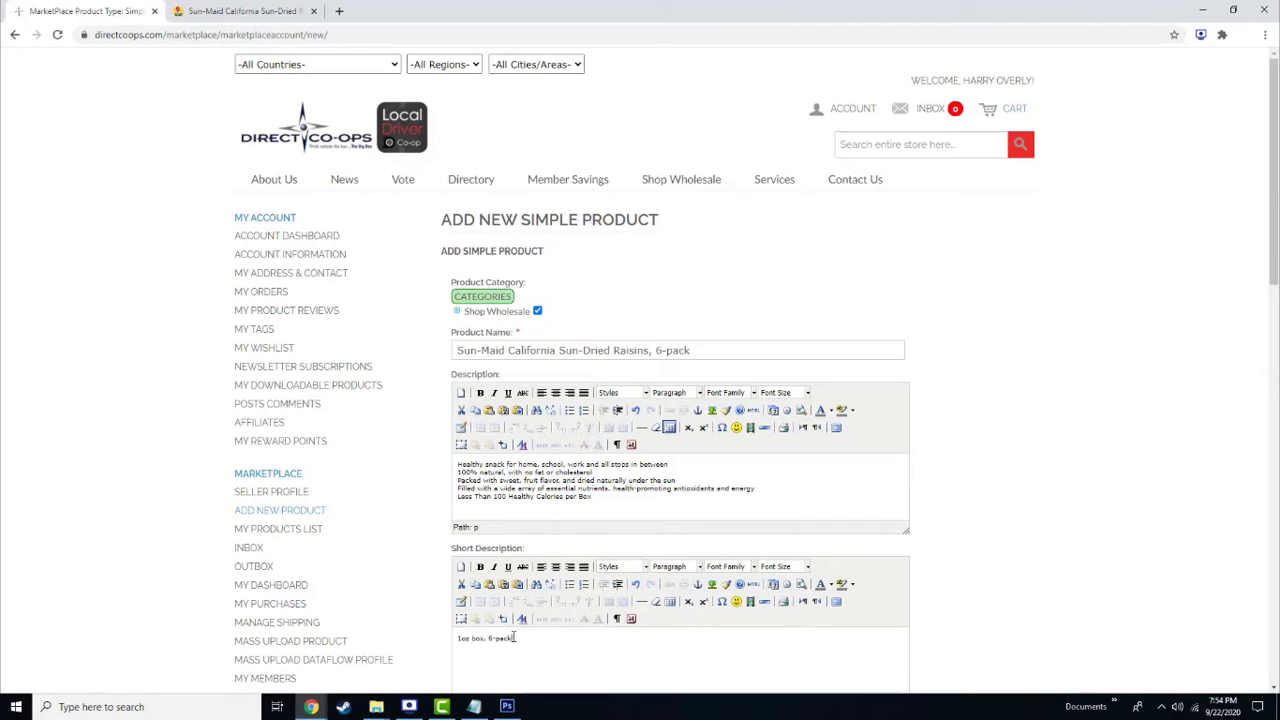
{"action": "scroll", "coordinate": [515, 637], "scroll_direction": "down", "scroll_amount": 4}
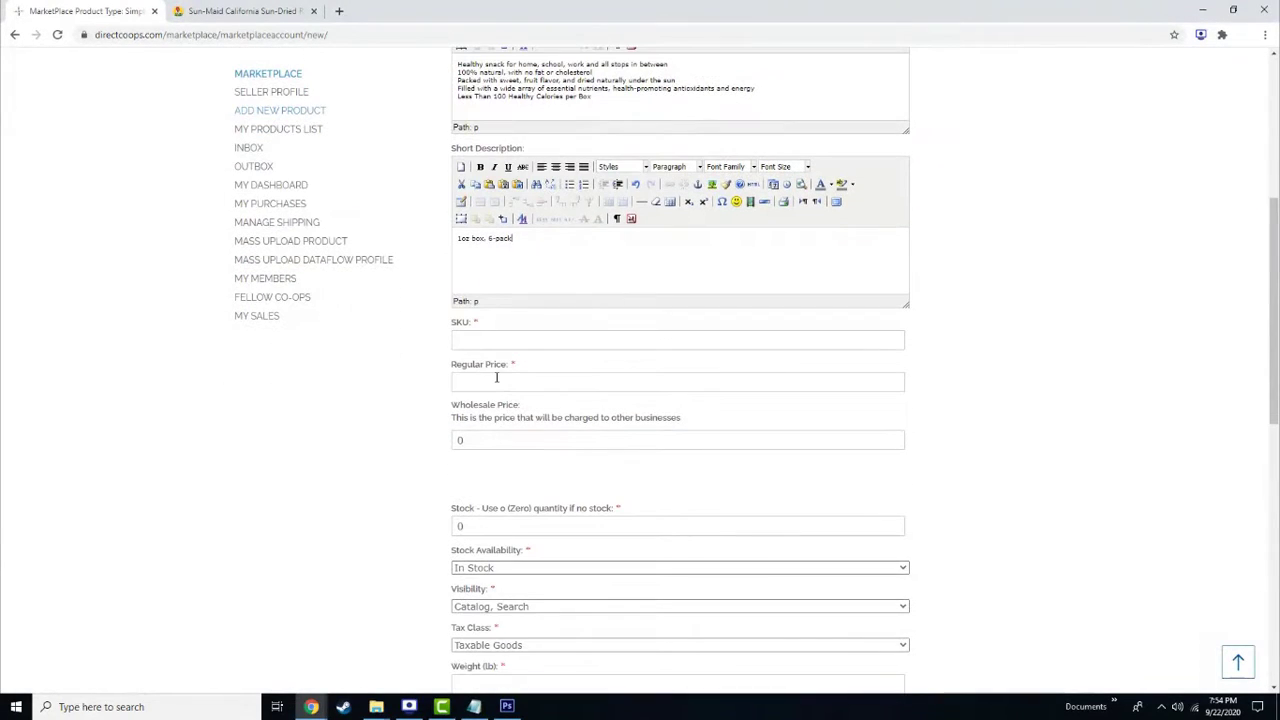
Set SKU california-sun-dried-raisins, regular price 3, wholesale price 2 and stock 999999
{"action": "left_click", "coordinate": [489, 339]}
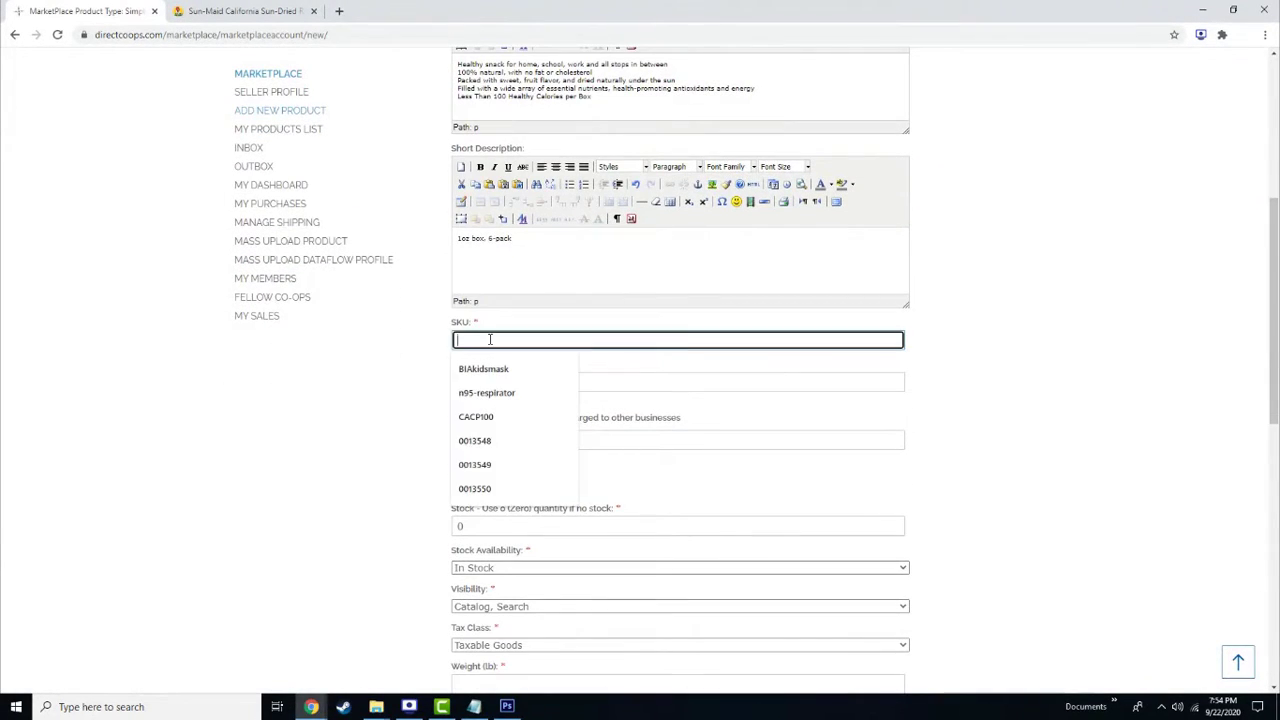
{"action": "type", "text": "california-sun-dried-raisins"}
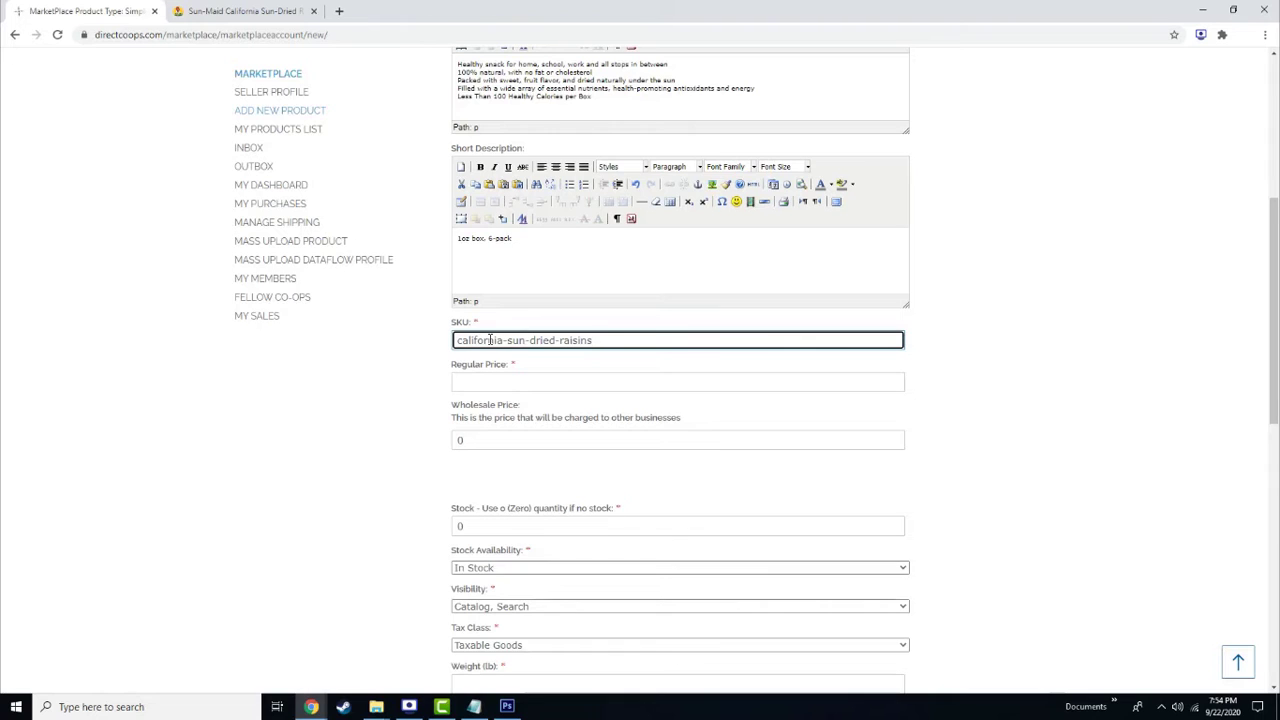
{"action": "left_click", "coordinate": [493, 380]}
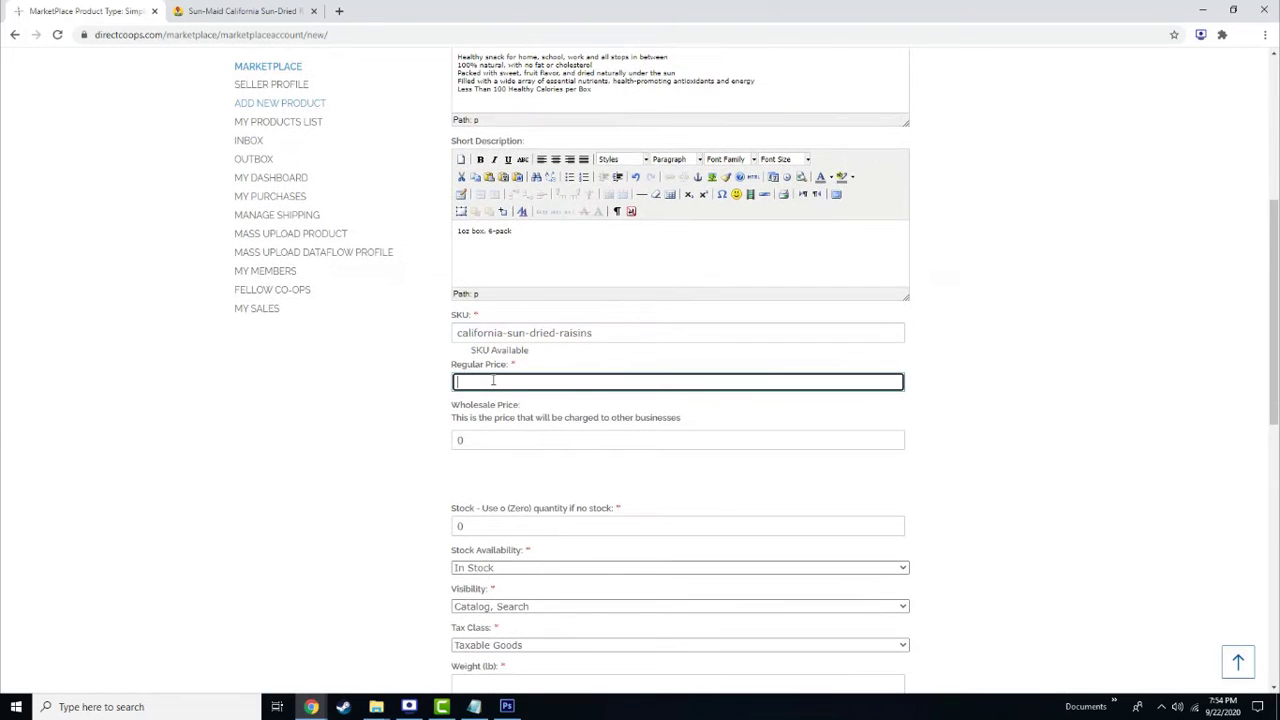
{"action": "type", "text": "3"}
{"action": "key", "text": "Tab"}
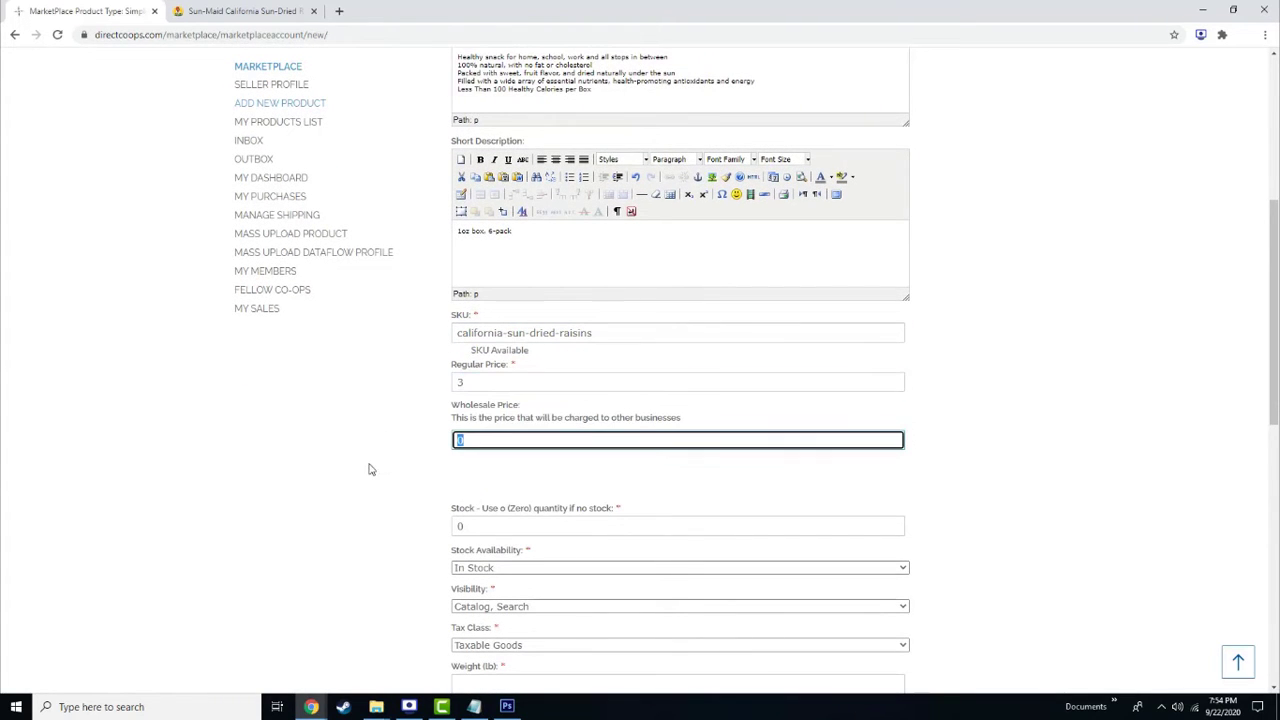
{"action": "type", "text": "2"}
{"action": "left_click", "coordinate": [490, 522]}
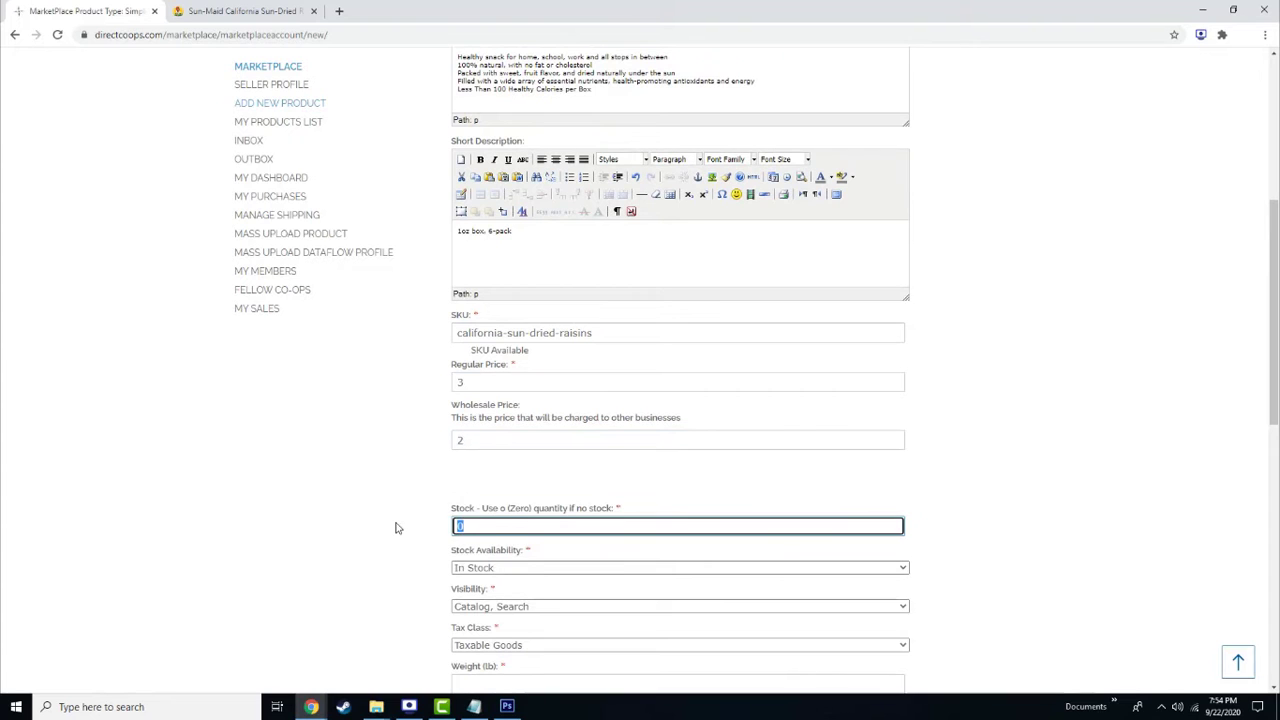
{"action": "type", "text": "999999"}
{"action": "left_click", "coordinate": [395, 527]}
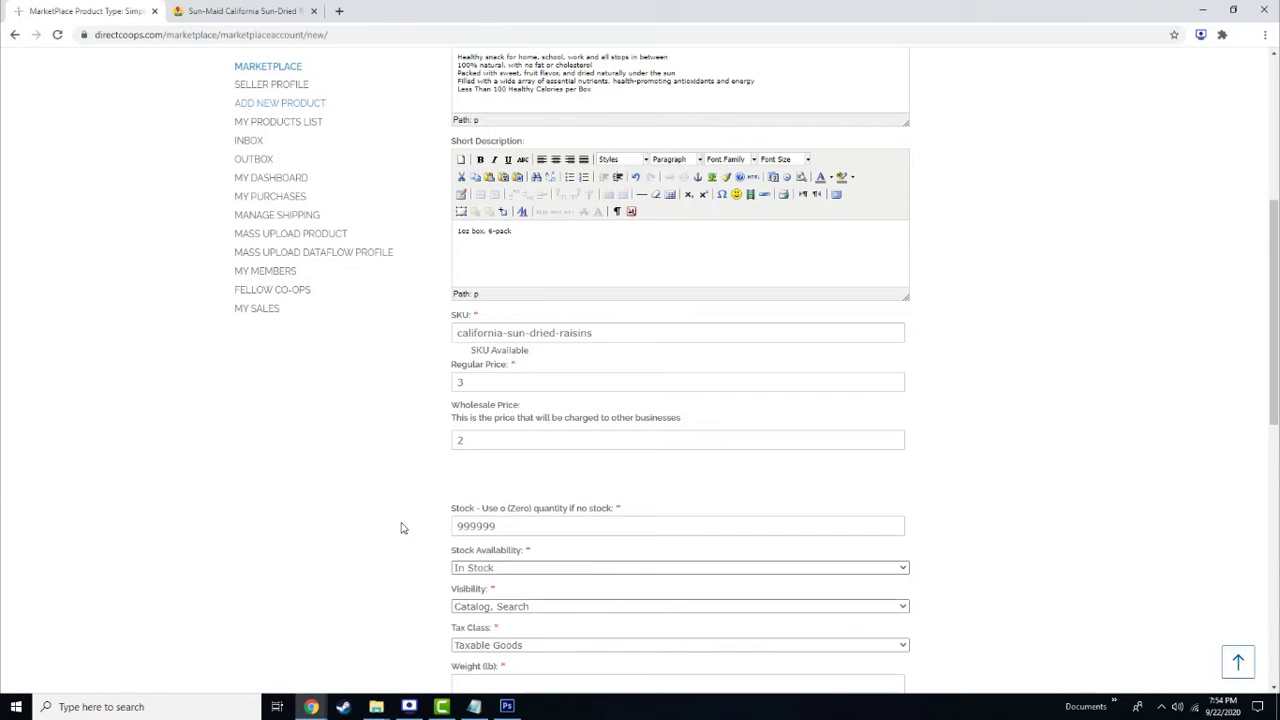
Set weight 0.25, attach the raisins 6-pack picture, and save the product
{"action": "scroll", "coordinate": [400, 526], "scroll_direction": "down", "scroll_amount": 3}
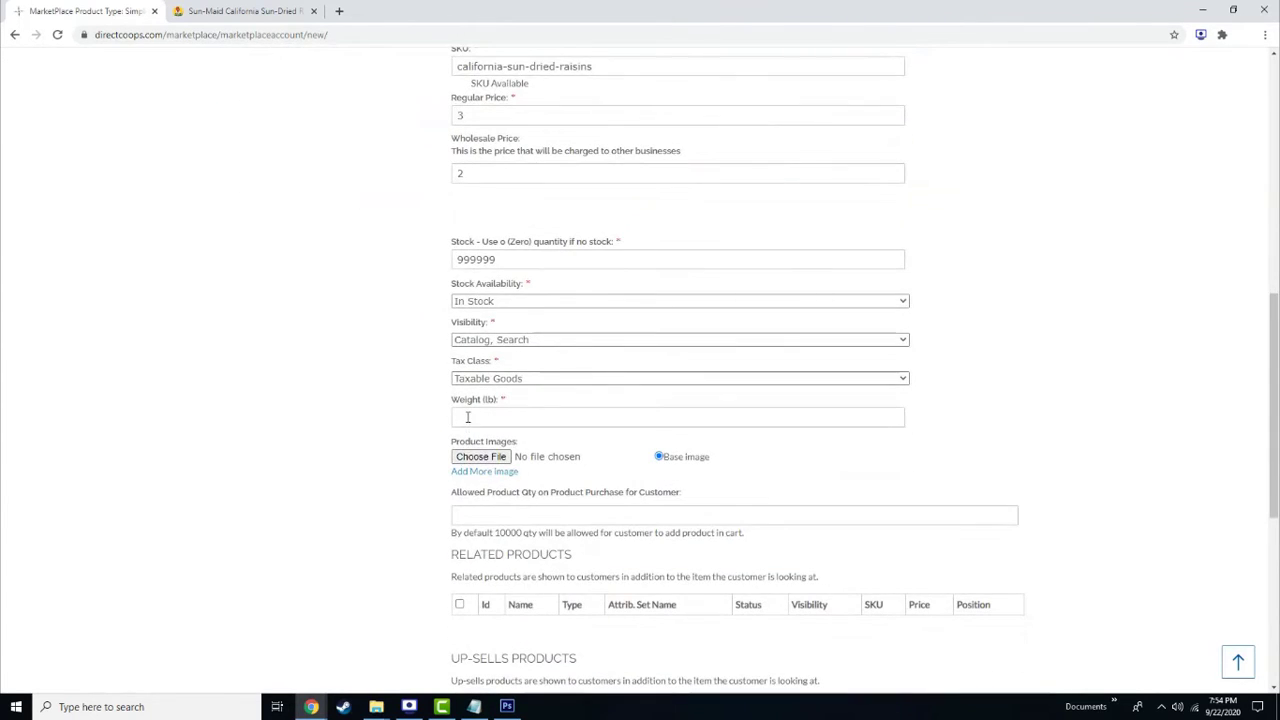
{"action": "left_click", "coordinate": [467, 417]}
{"action": "type", "text": "0.25"}
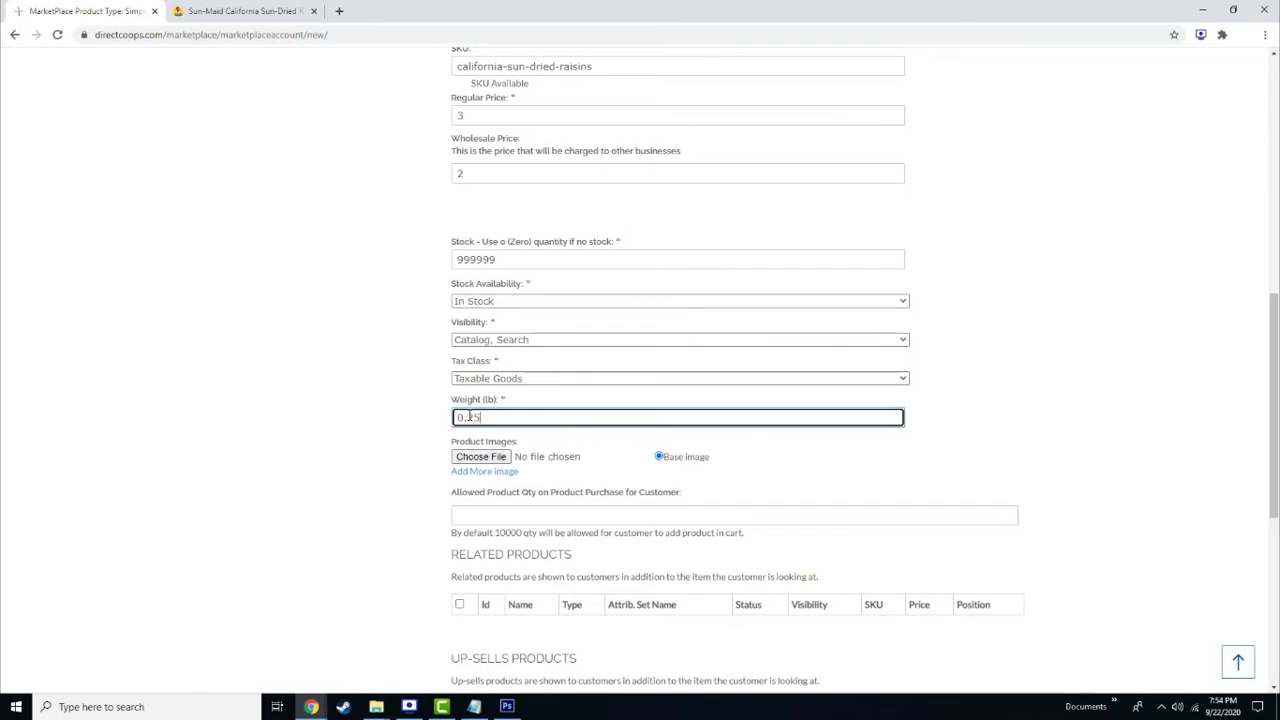
{"action": "left_click", "coordinate": [477, 457]}
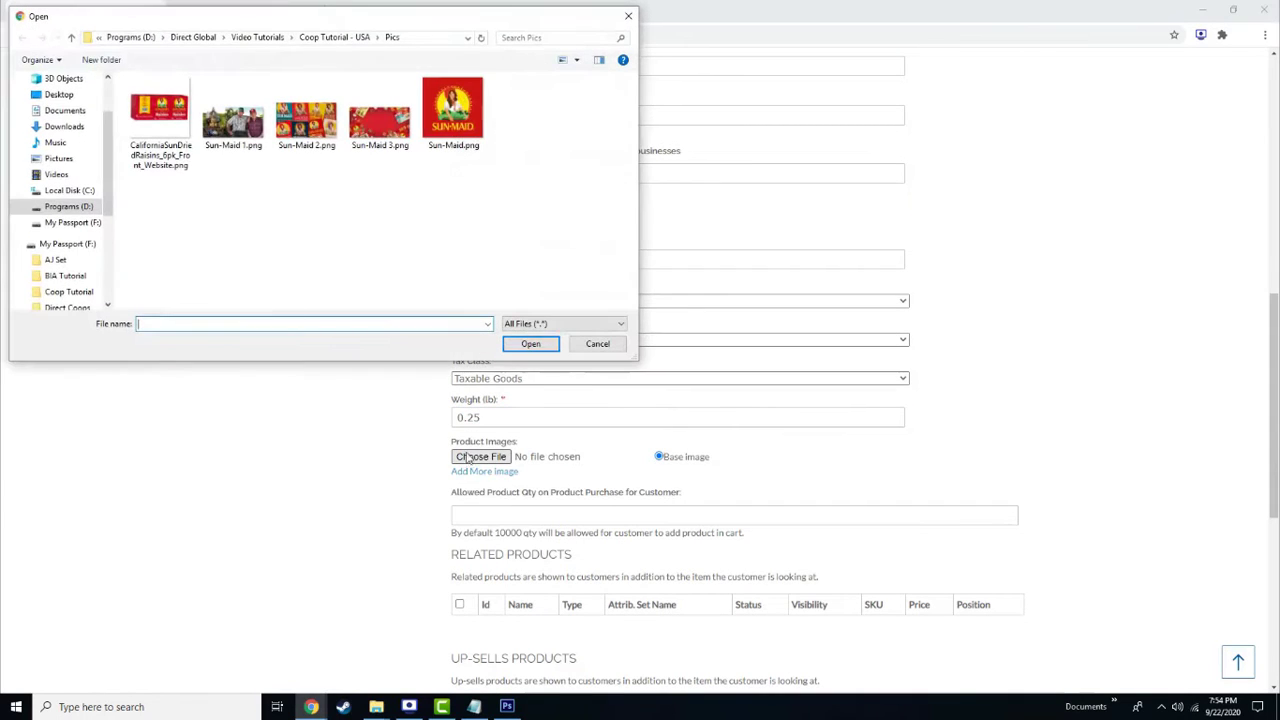
{"action": "double_click", "coordinate": [165, 128]}
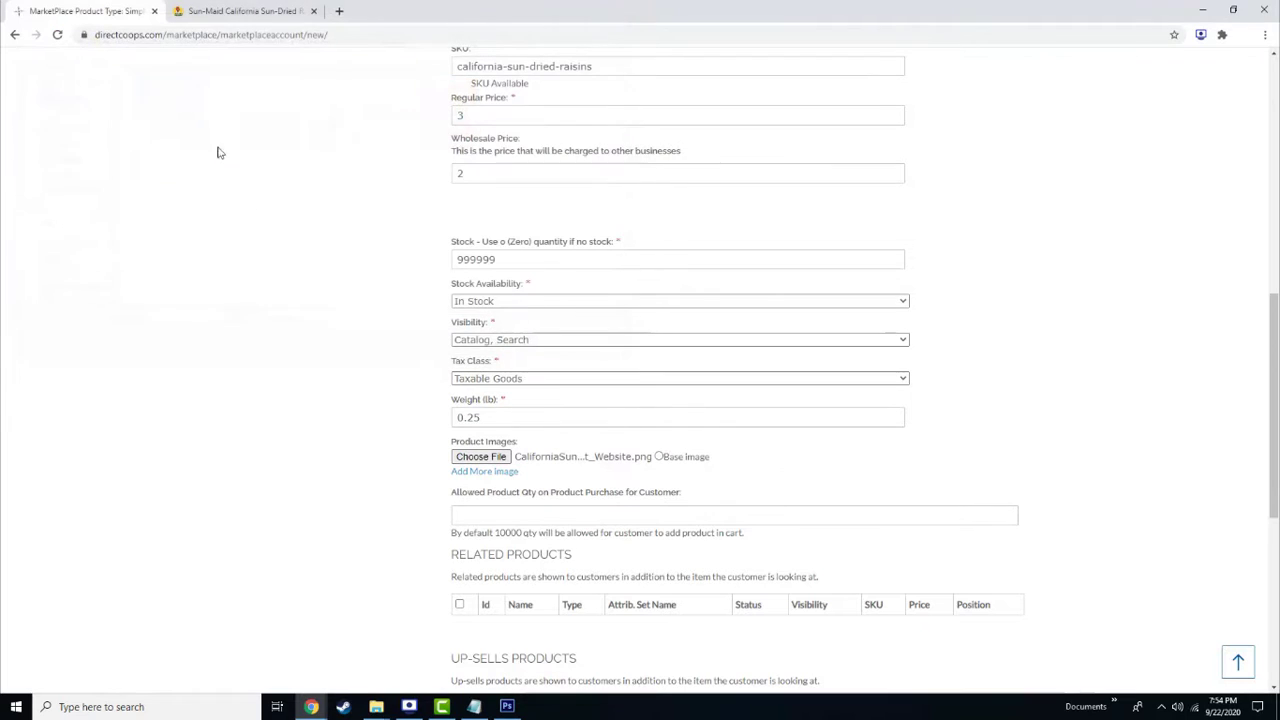
{"action": "scroll", "coordinate": [322, 421], "scroll_direction": "down", "scroll_amount": 5}
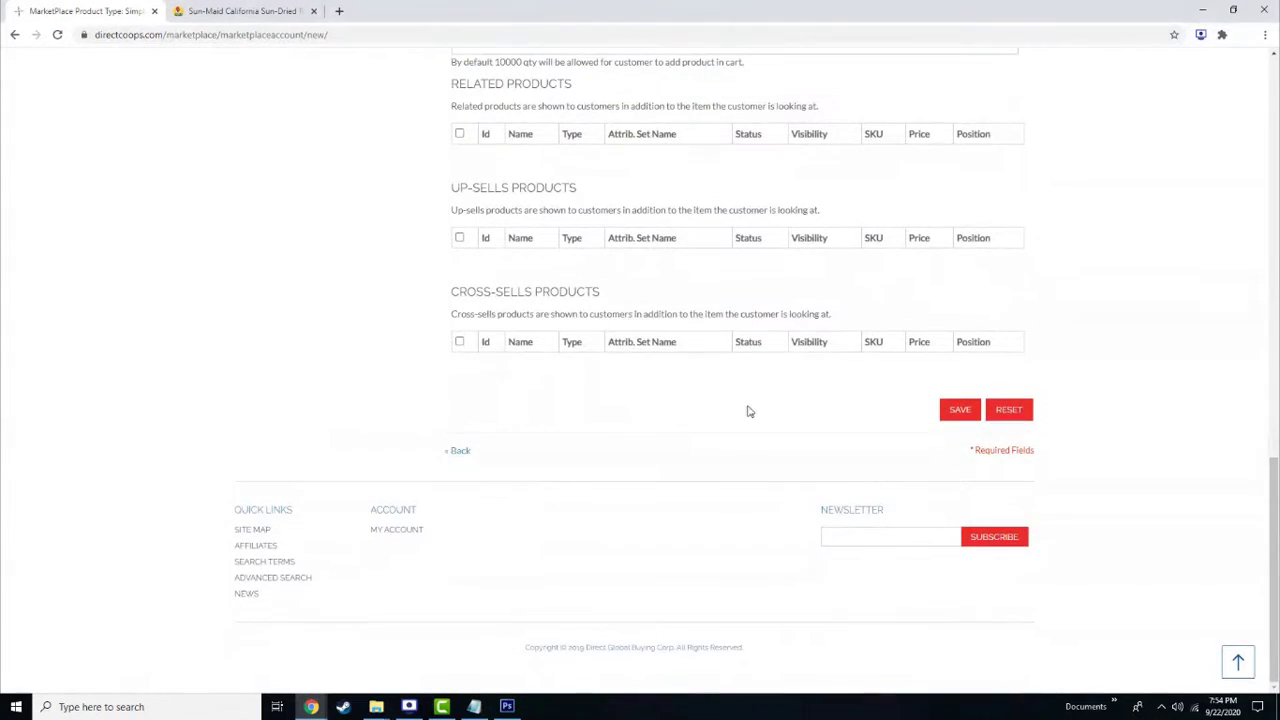
{"action": "left_click", "coordinate": [961, 418]}
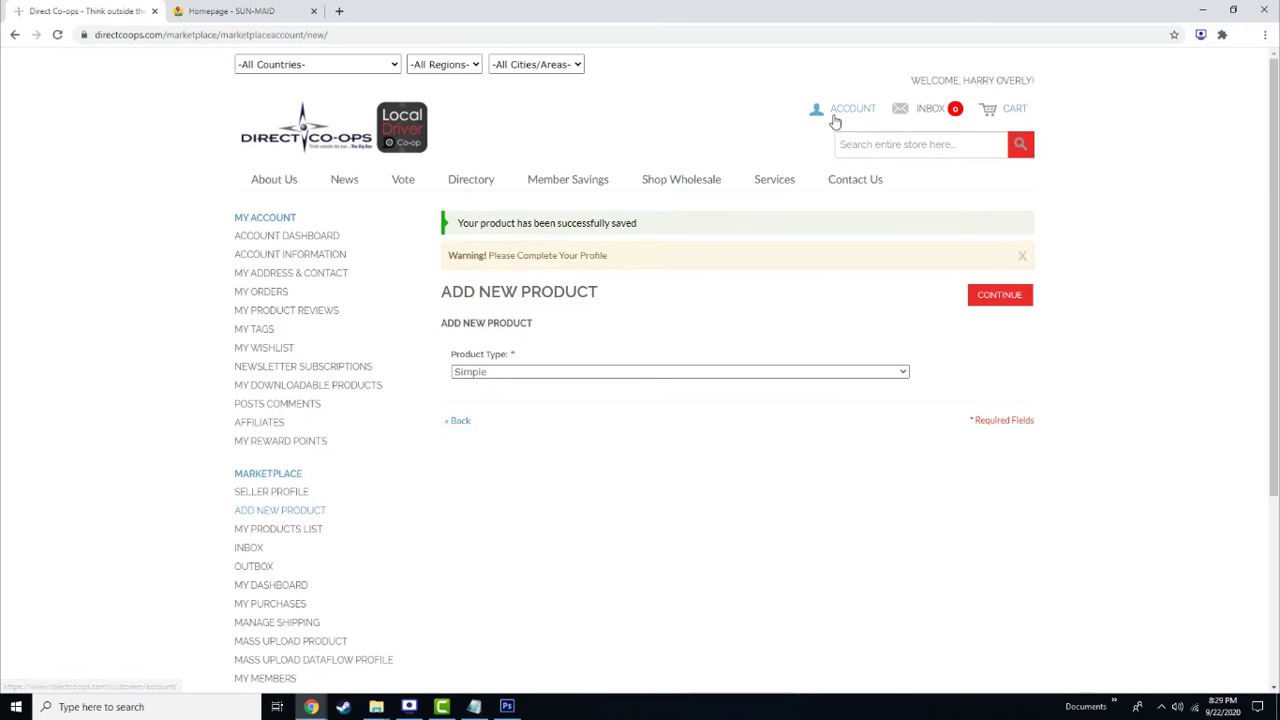
From the storefront, open California Golden Raisins, 1oz 6-pack and add it to the cart
{"action": "left_click", "coordinate": [836, 114]}
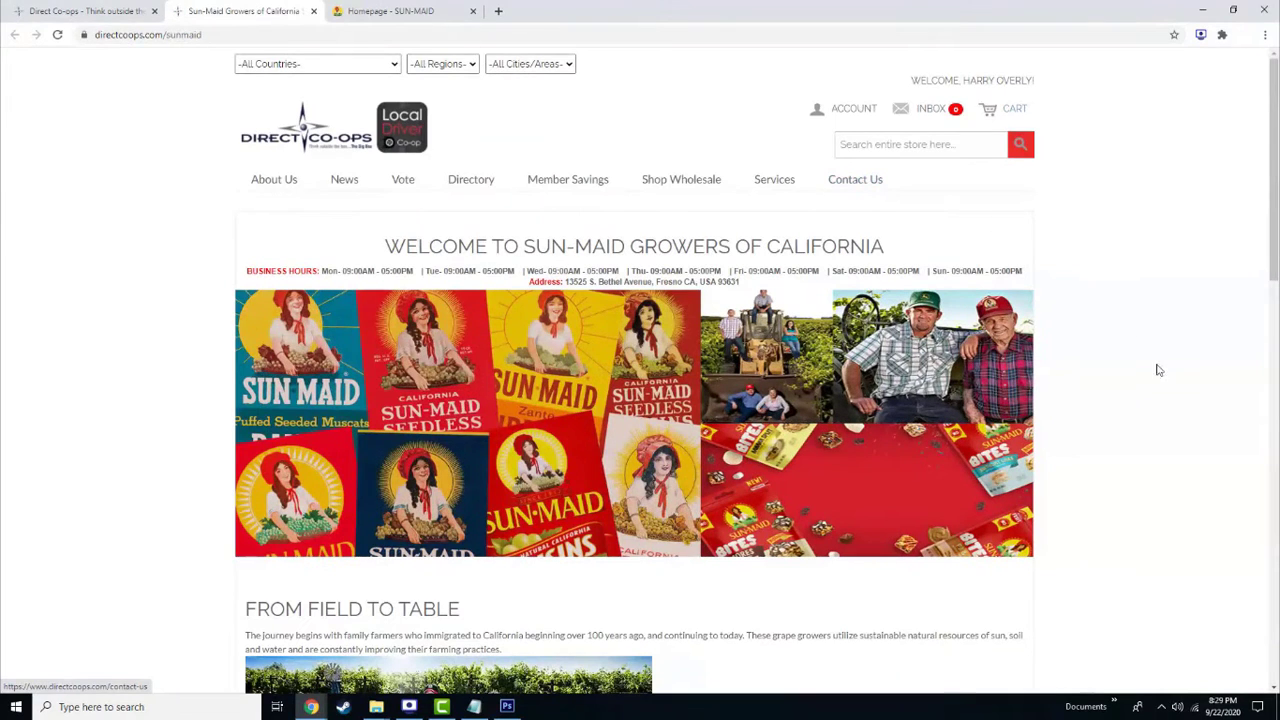
{"action": "scroll", "coordinate": [1176, 422], "scroll_direction": "down", "scroll_amount": 8}
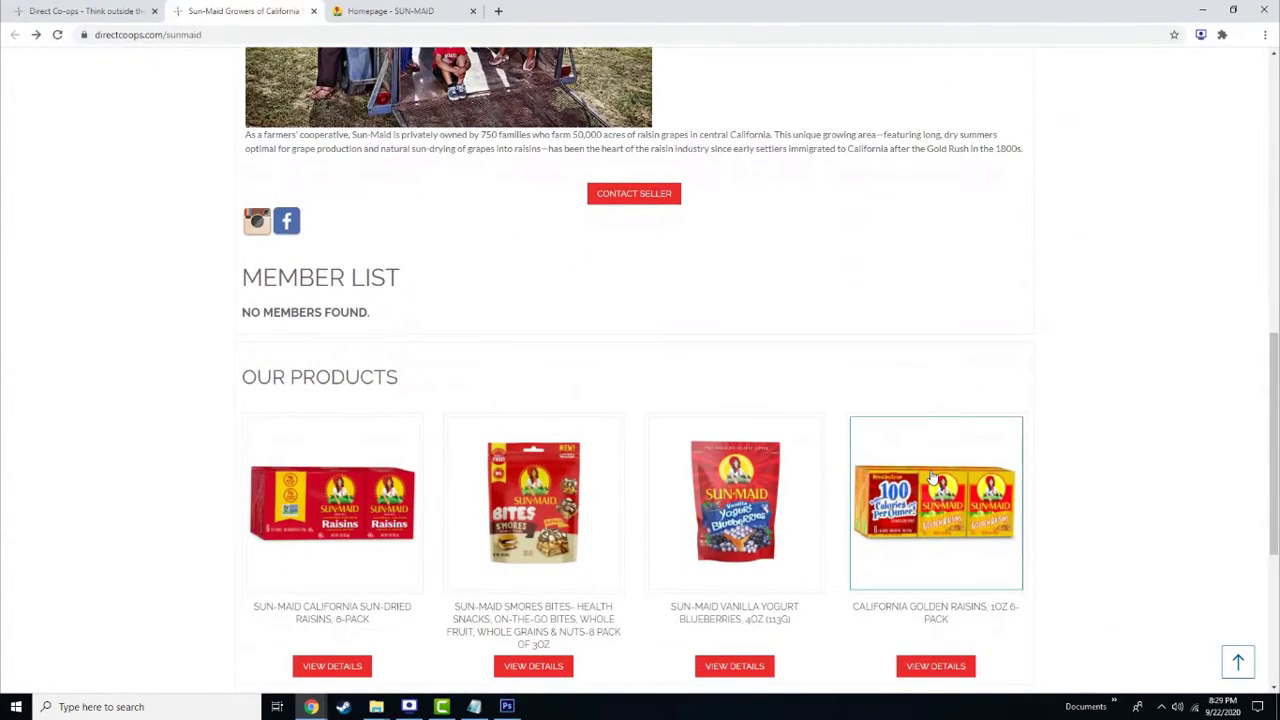
{"action": "left_click", "coordinate": [932, 478]}
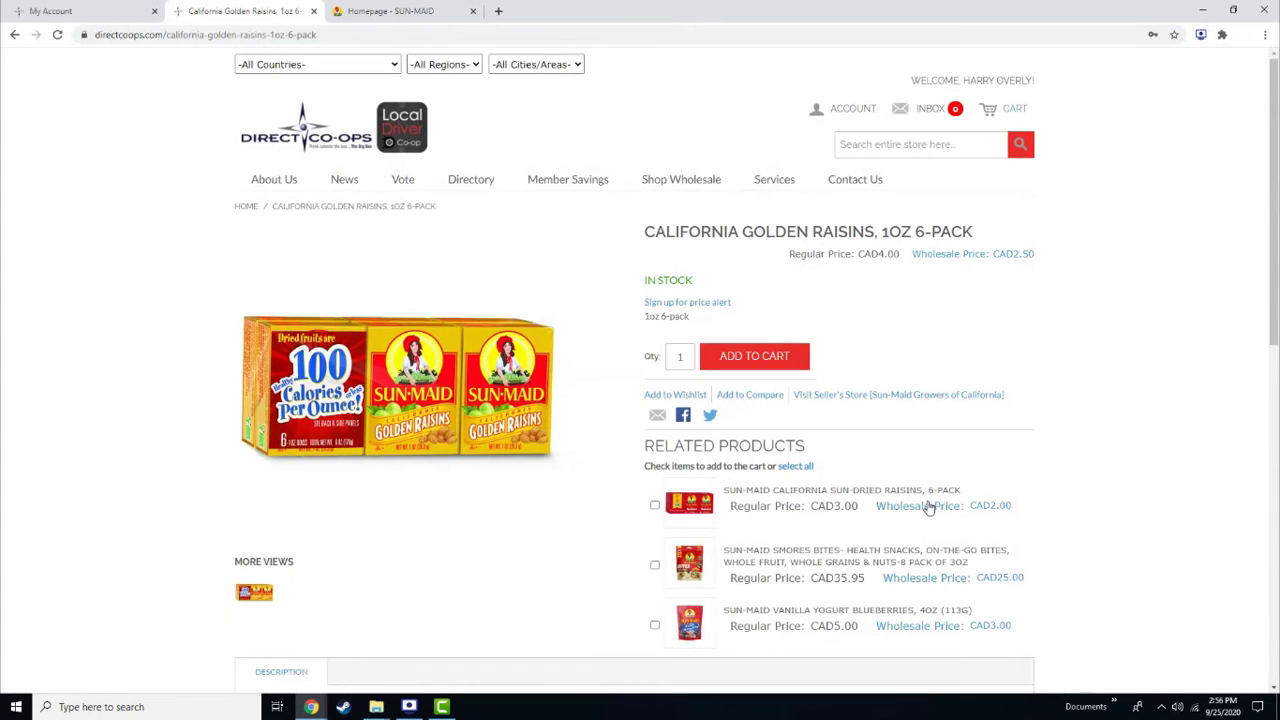
{"action": "scroll", "coordinate": [1087, 440], "scroll_direction": "down", "scroll_amount": 1}
{"action": "scroll", "coordinate": [1099, 432], "scroll_direction": "down", "scroll_amount": 4}
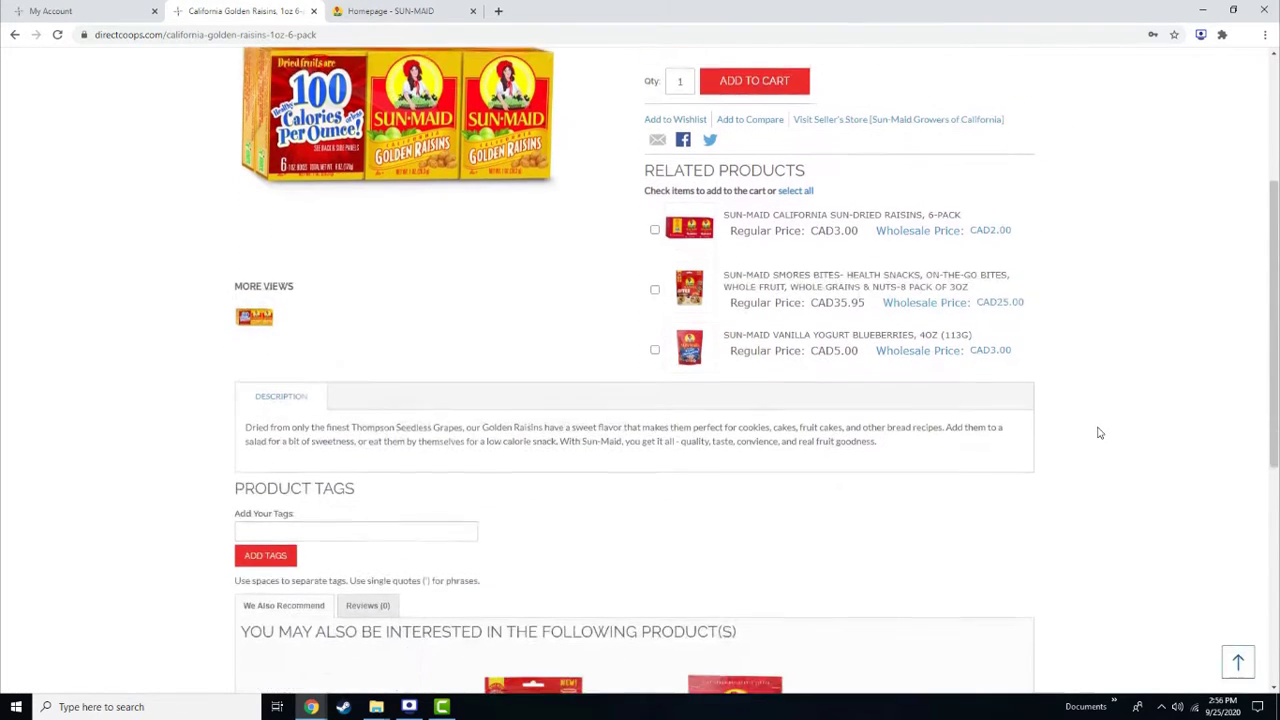
{"action": "scroll", "coordinate": [1099, 432], "scroll_direction": "up", "scroll_amount": 5}
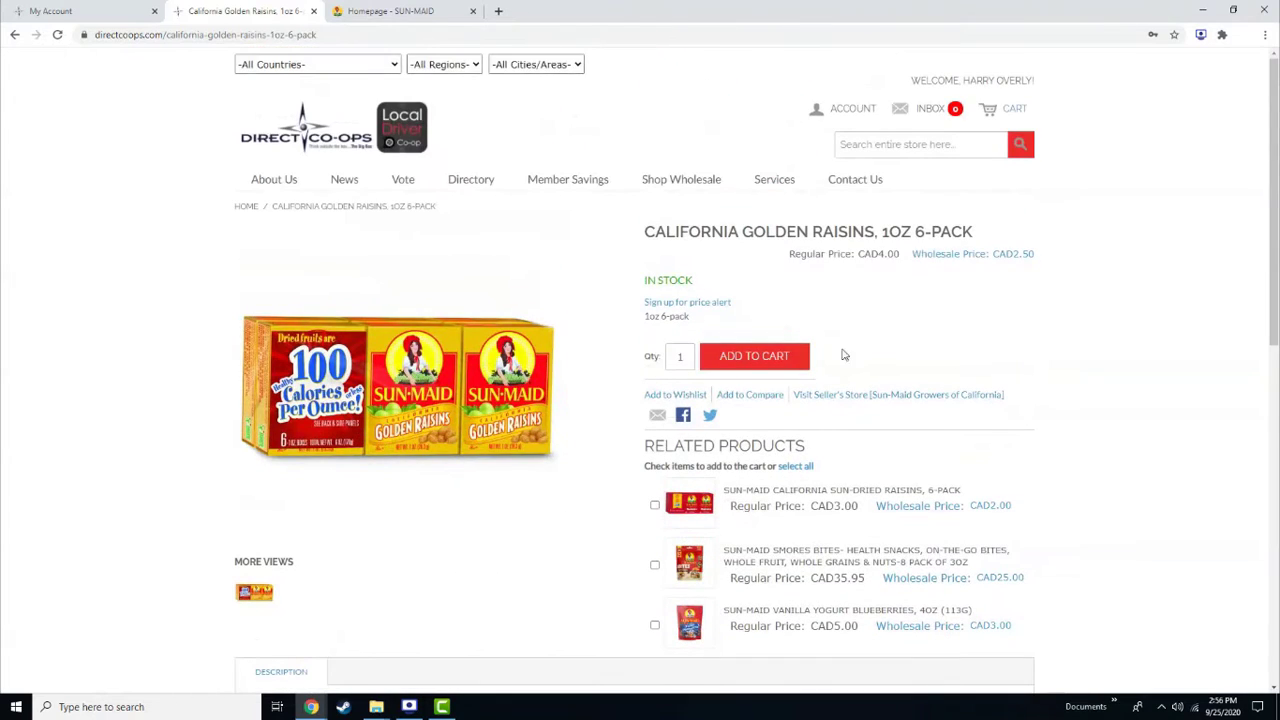
{"action": "left_click", "coordinate": [786, 356]}
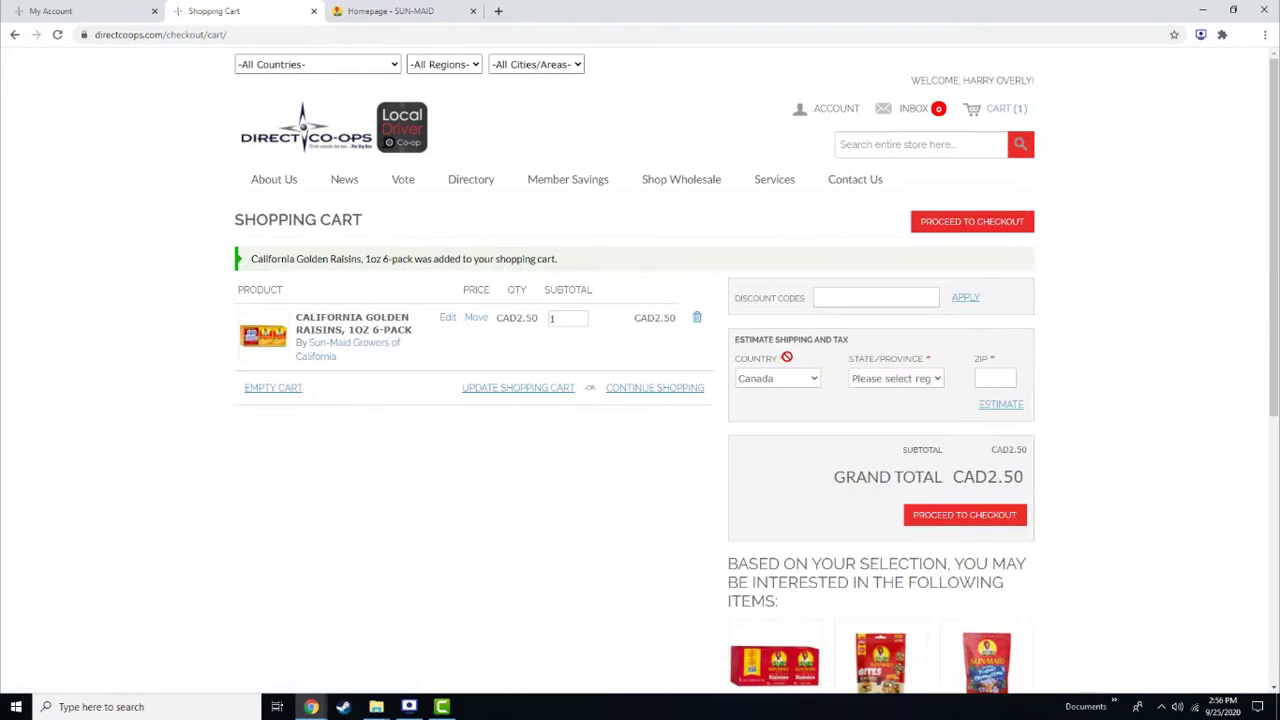
Estimate shipping for a United States, New York address by entering its ZIP code
{"action": "left_click", "coordinate": [798, 379]}
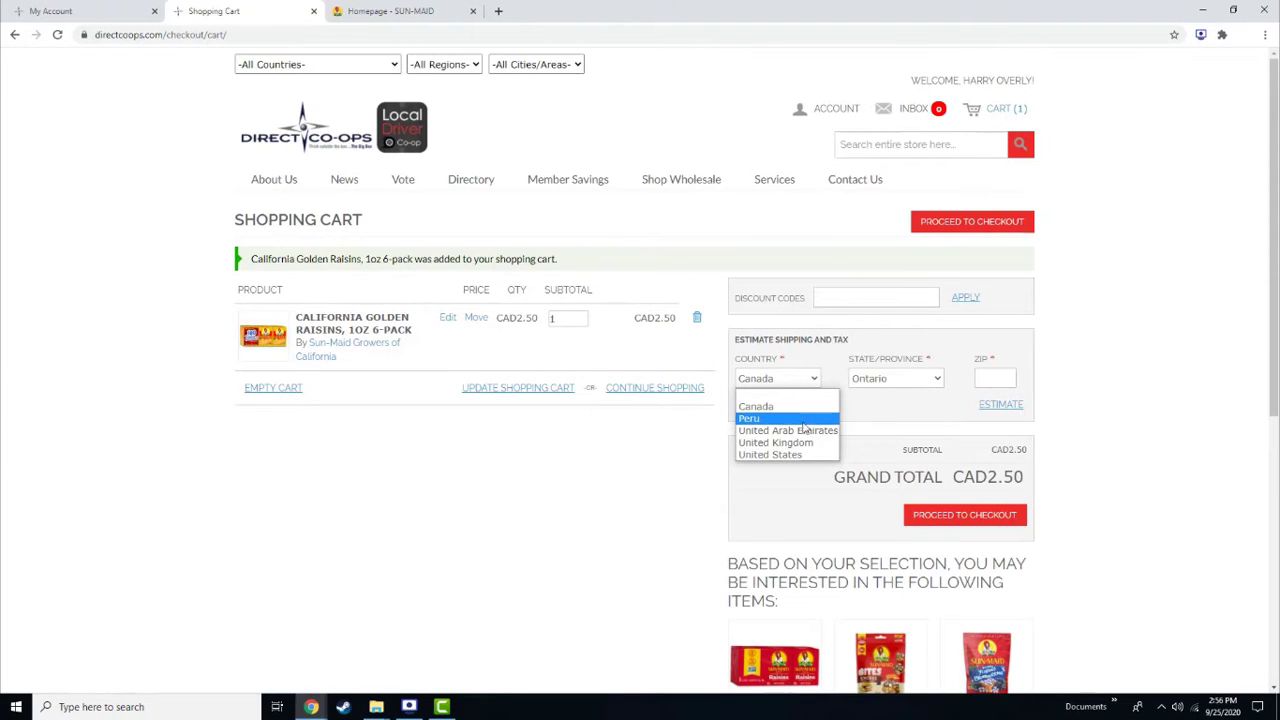
{"action": "left_click", "coordinate": [814, 455]}
{"action": "left_click", "coordinate": [895, 381]}
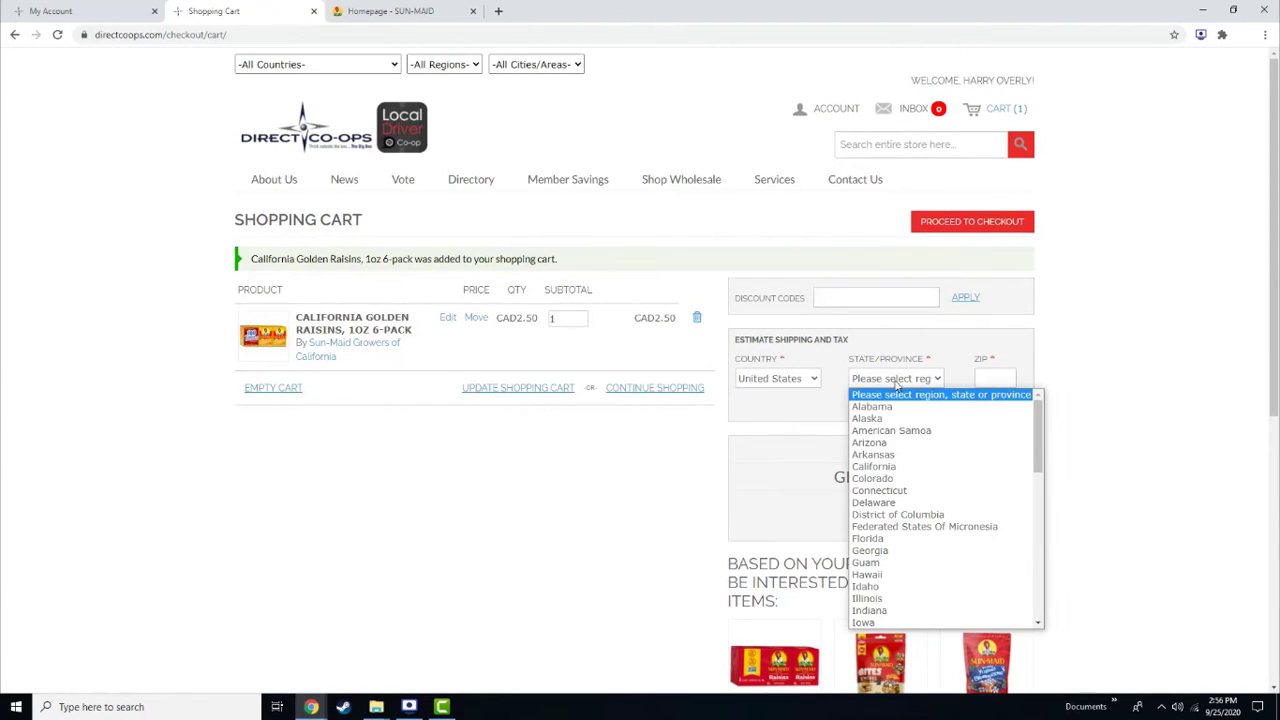
{"action": "key", "text": "Down"}
{"action": "key", "text": "Down"}
{"action": "key", "text": "Down"}
{"action": "key", "text": "Down"}
{"action": "key", "text": "Down"}
{"action": "key", "text": "Down"}
{"action": "key", "text": "Down"}
{"action": "key", "text": "Down"}
{"action": "key", "text": "Down"}
{"action": "key", "text": "Down"}
{"action": "key", "text": "Down"}
{"action": "key", "text": "Down"}
{"action": "key", "text": "Down"}
{"action": "key", "text": "Down"}
{"action": "key", "text": "Down"}
{"action": "key", "text": "Down"}
{"action": "key", "text": "Down"}
{"action": "key", "text": "Down"}
{"action": "key", "text": "Down"}
{"action": "key", "text": "Down"}
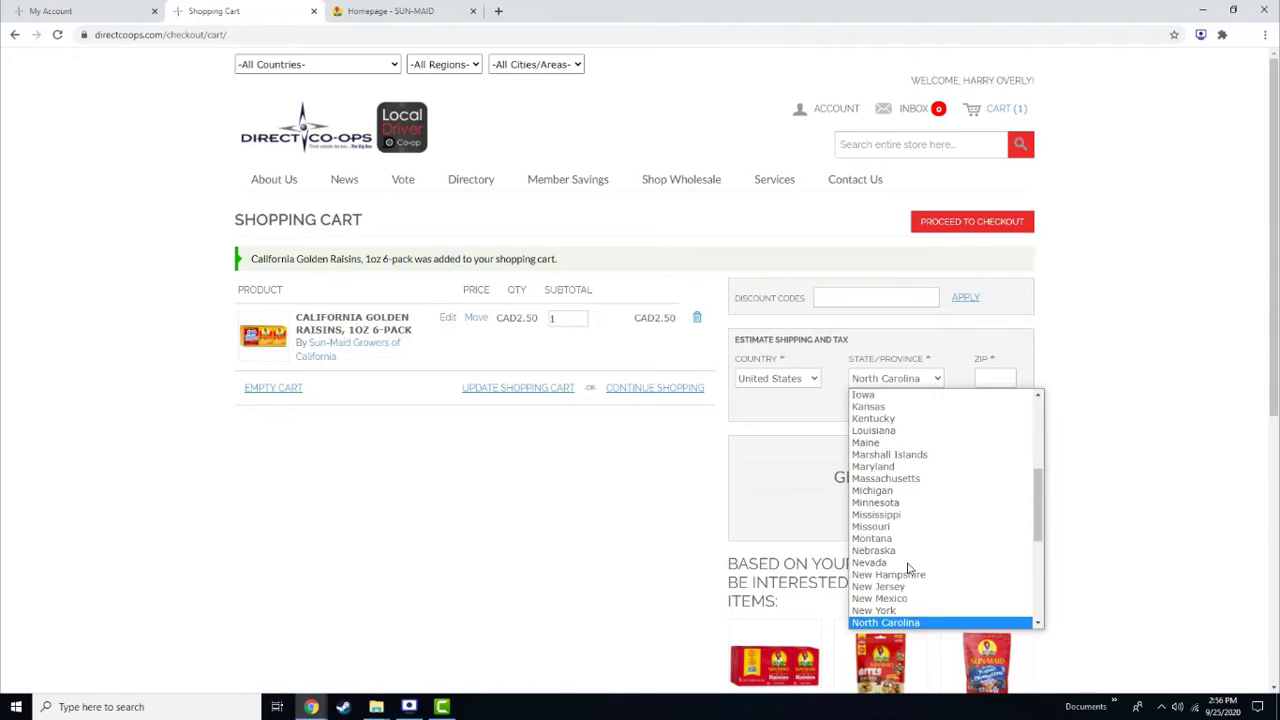
{"action": "key", "text": "Up"}
{"action": "key", "text": "Return"}
{"action": "left_click", "coordinate": [992, 377]}
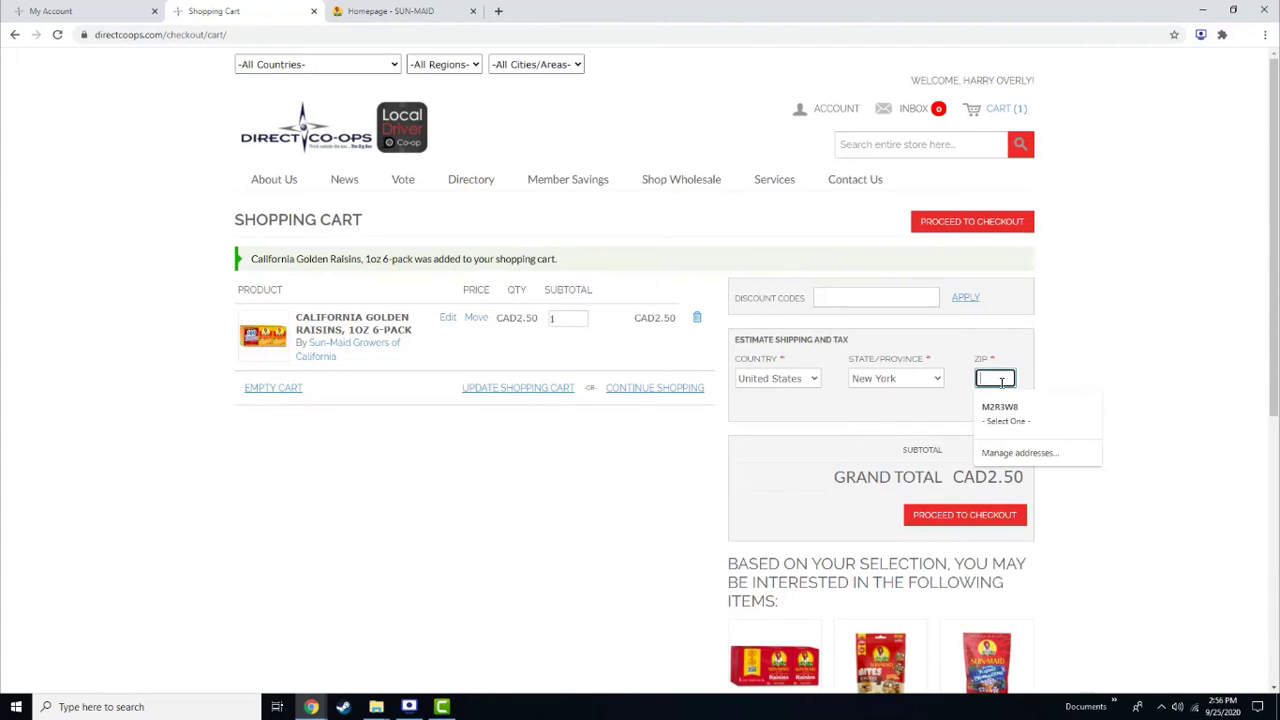
{"action": "type", "text": "11234"}
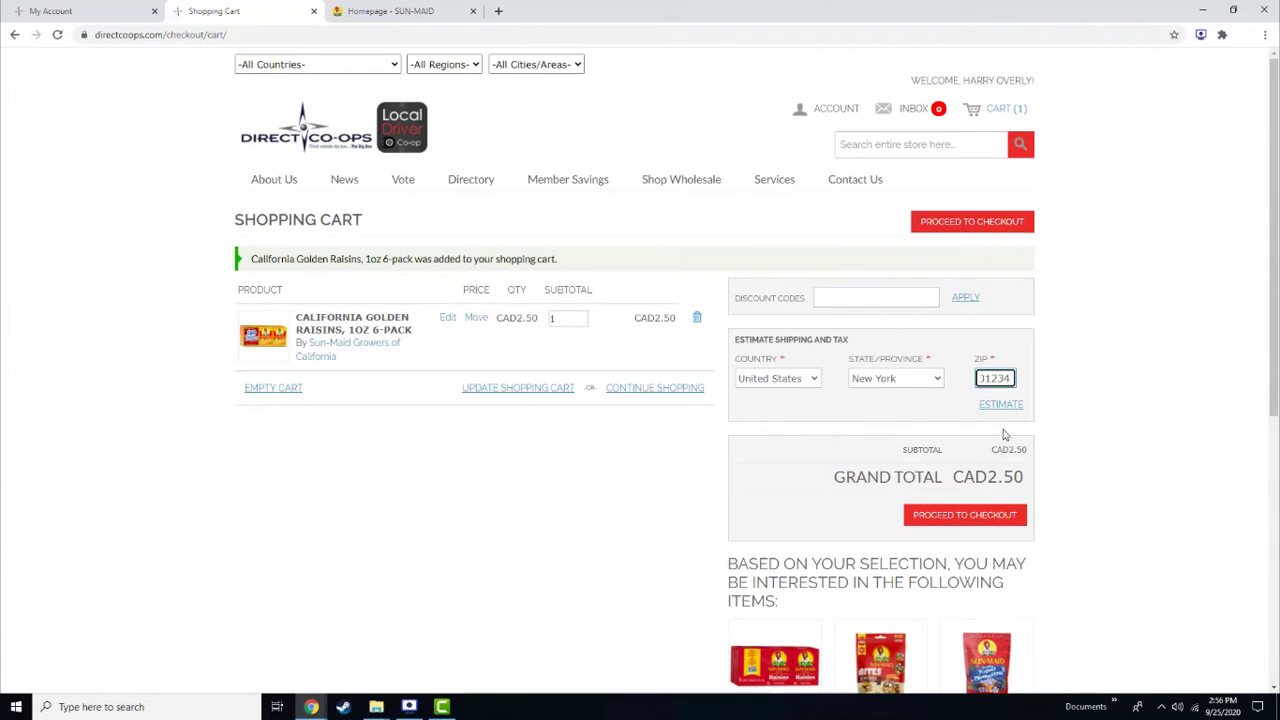
{"action": "left_click", "coordinate": [993, 406]}
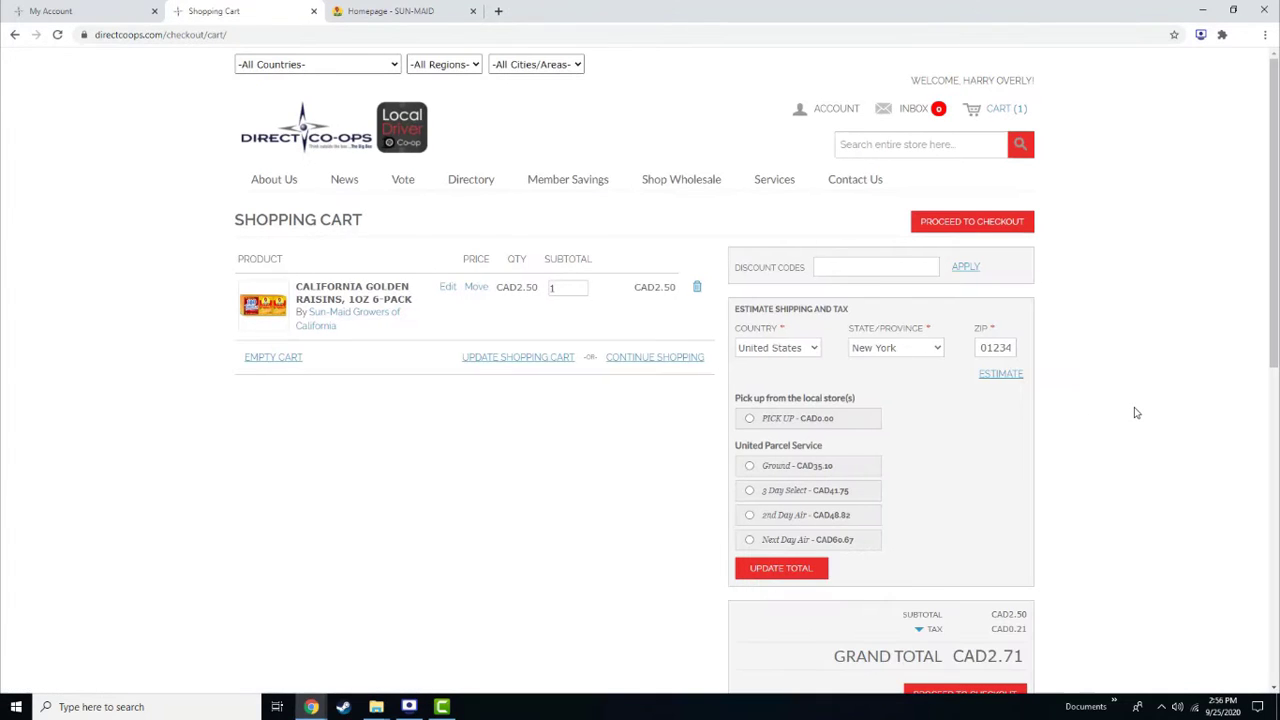
Choose UPS Ground shipping, update the total to CAD40.75, and proceed to checkout
{"action": "left_click", "coordinate": [749, 466]}
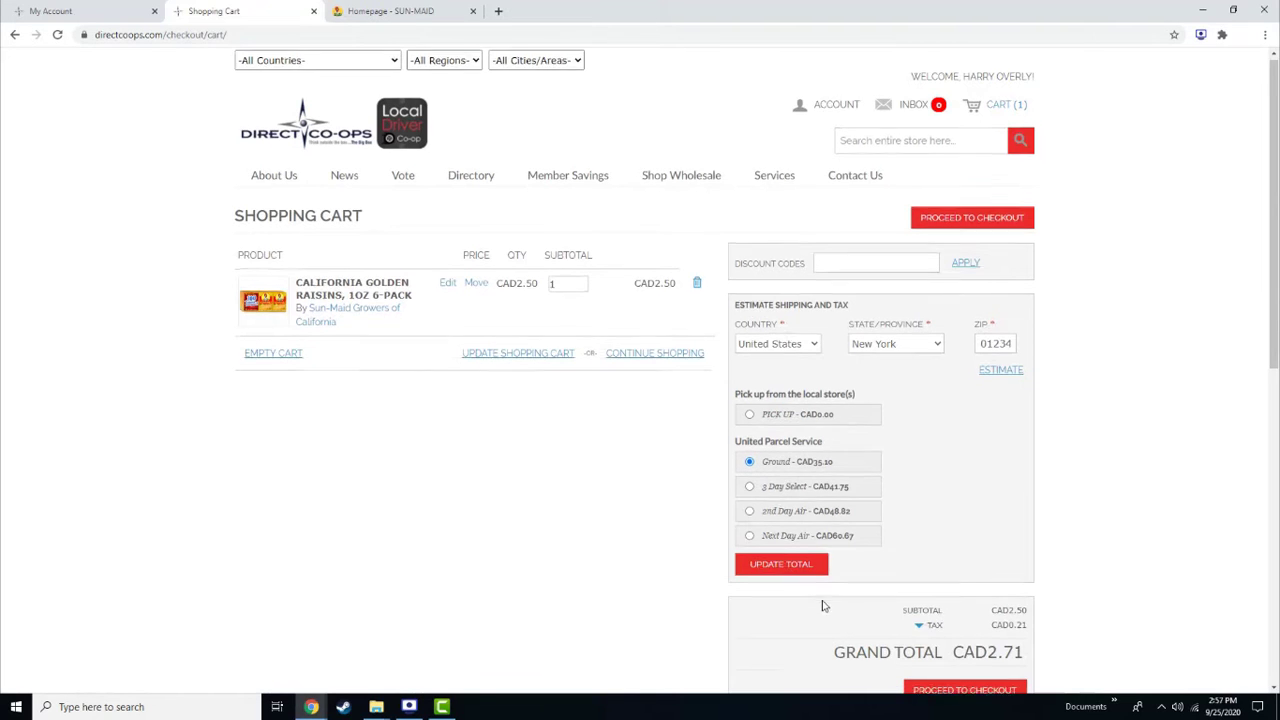
{"action": "scroll", "coordinate": [785, 540], "scroll_direction": "down", "scroll_amount": 1}
{"action": "left_click", "coordinate": [782, 505]}
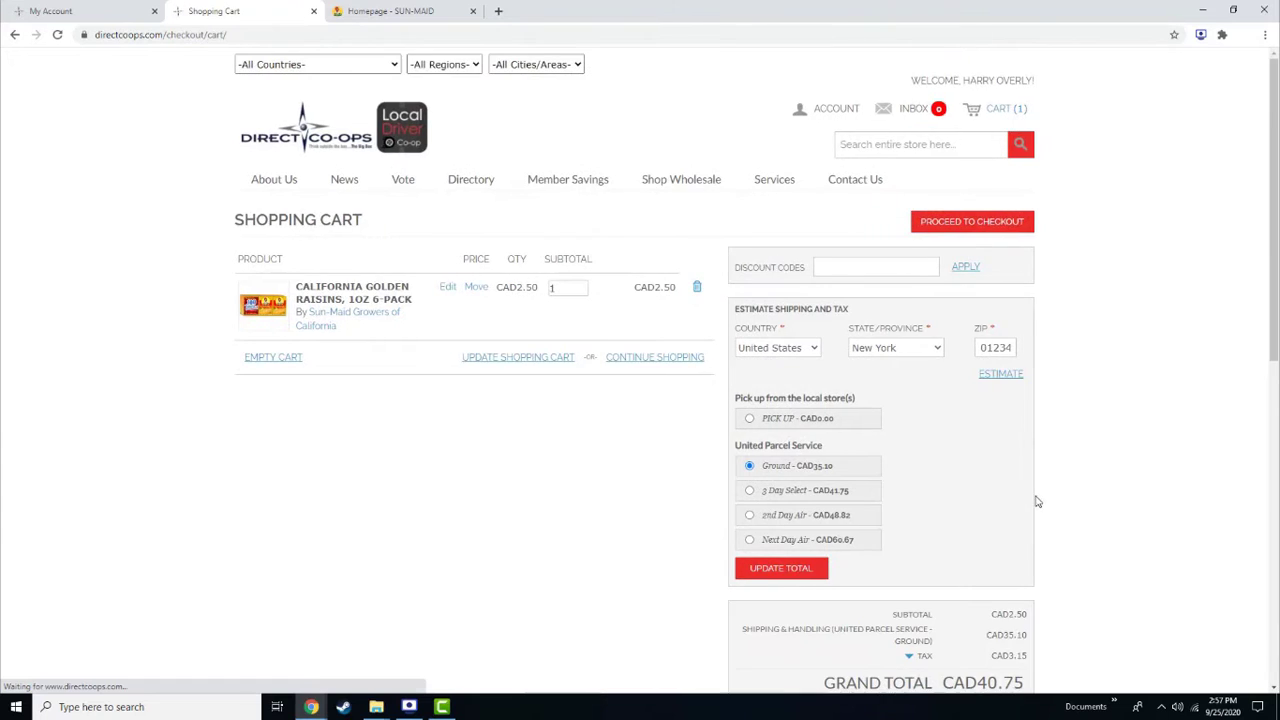
{"action": "scroll", "coordinate": [1085, 514], "scroll_direction": "down", "scroll_amount": 2}
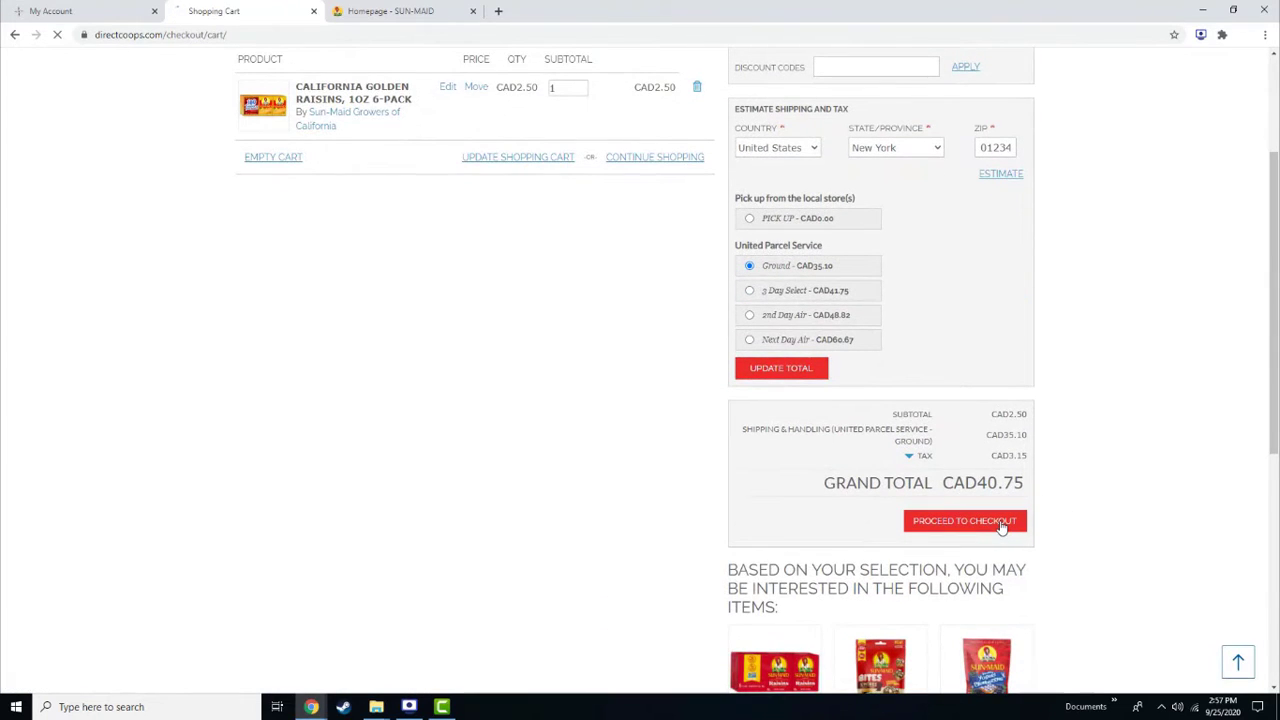
{"action": "left_click", "coordinate": [1000, 522]}
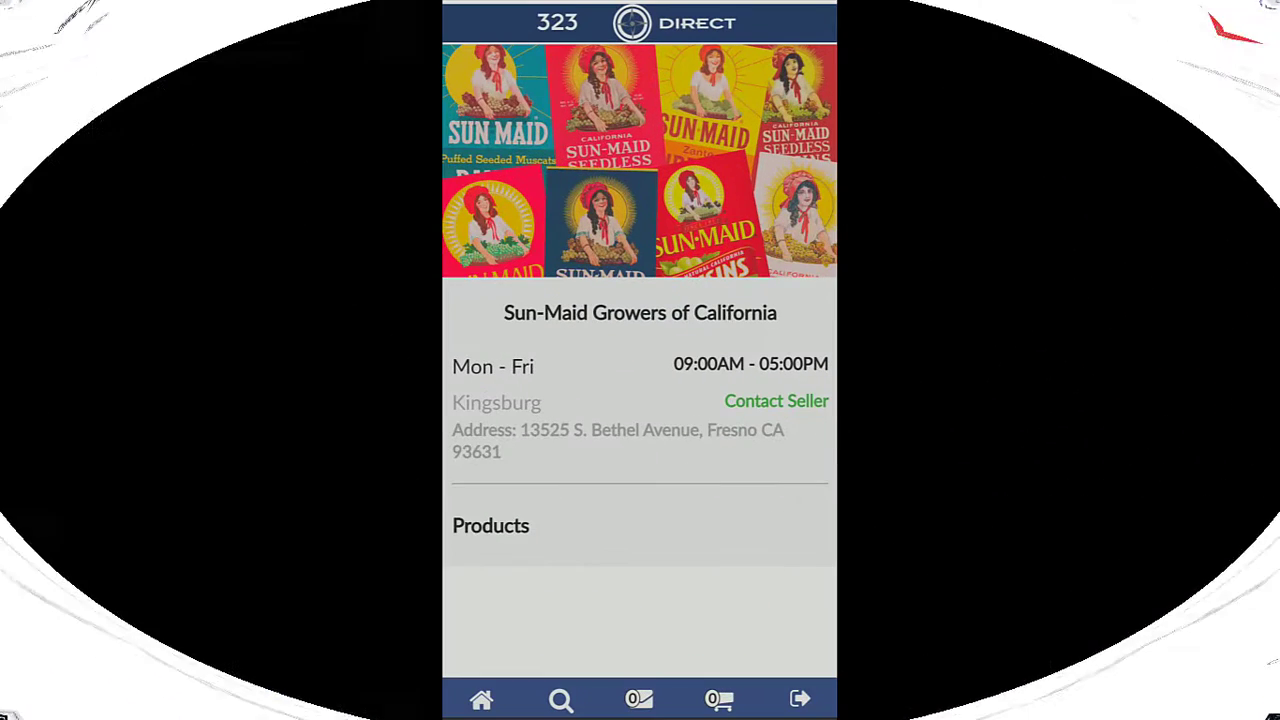
Add five Sun-Maid Raisins 6-packs to the order
{"action": "scroll", "coordinate": [640, 360], "scroll_direction": "down", "scroll_amount": 10}
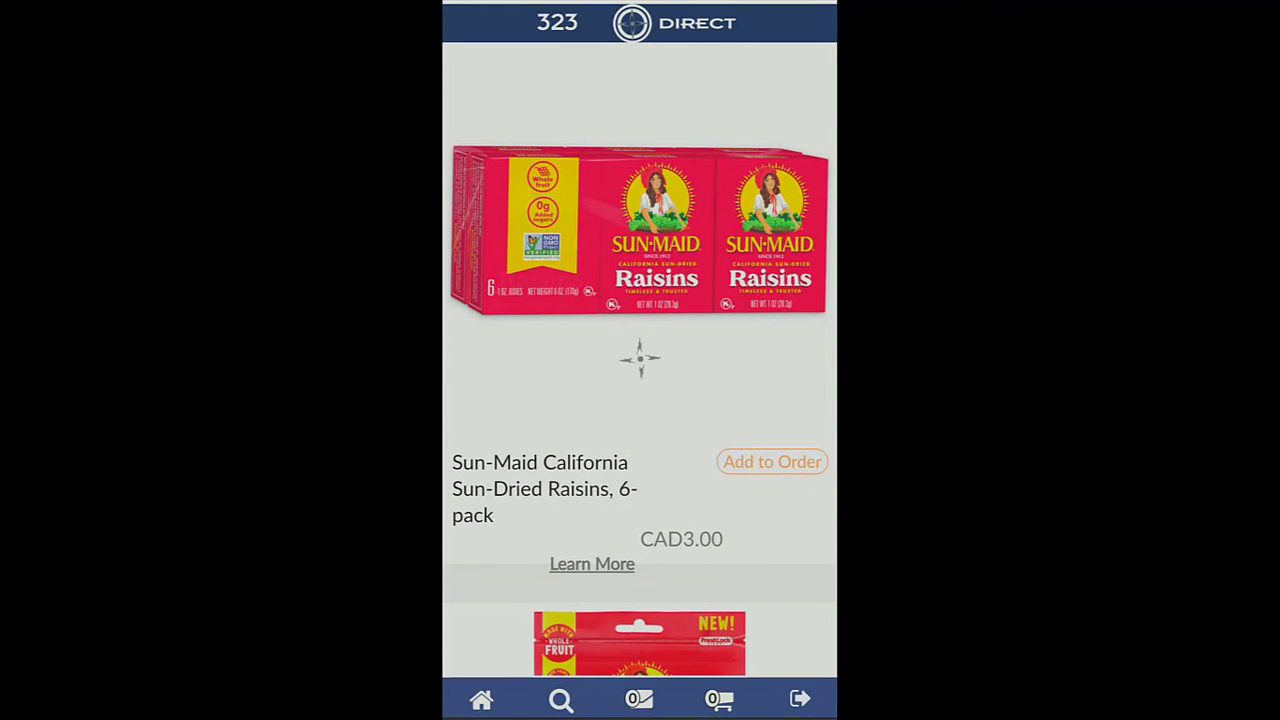
{"action": "left_click", "coordinate": [640, 357]}
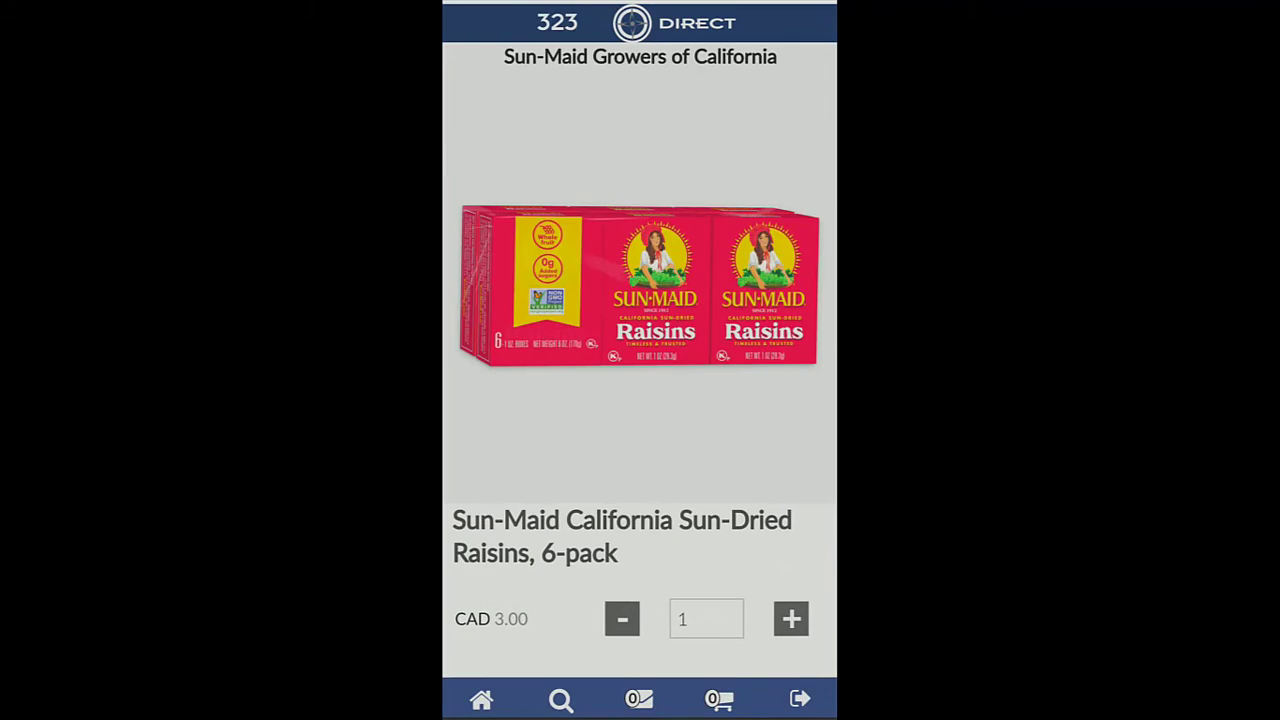
{"action": "scroll", "coordinate": [640, 360], "scroll_direction": "down", "scroll_amount": 5}
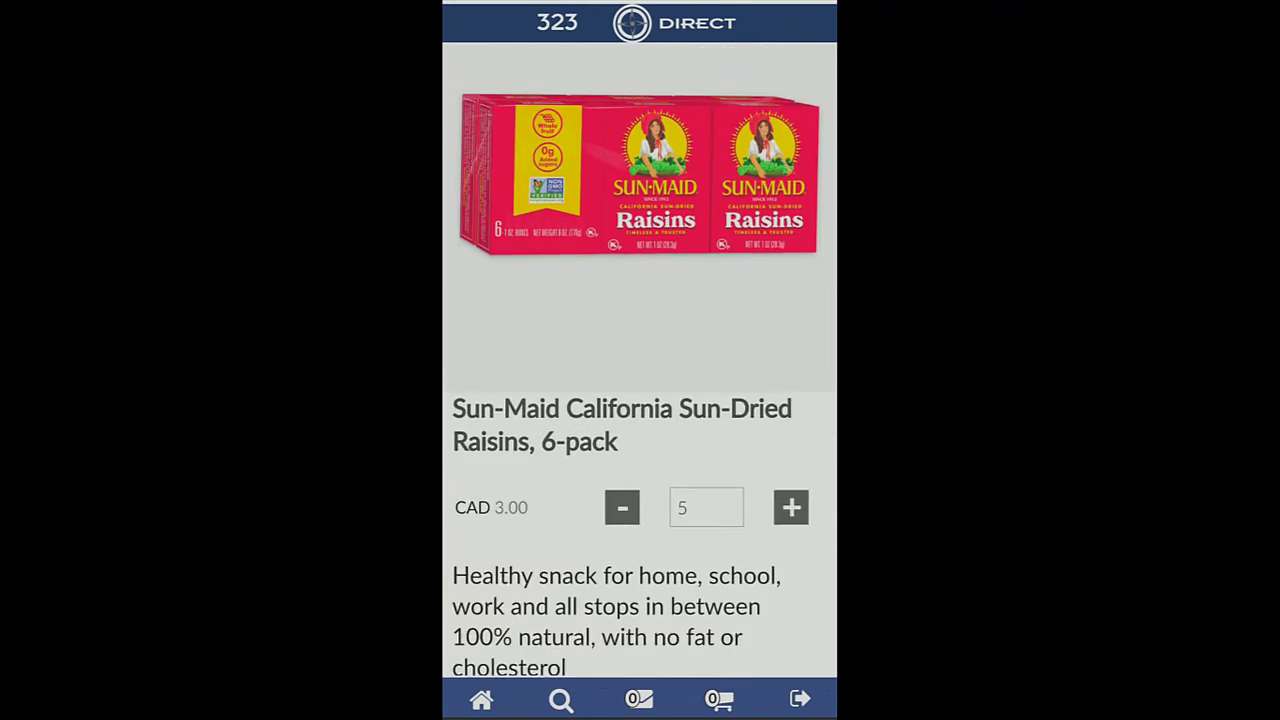
{"action": "left_click", "coordinate": [640, 571]}
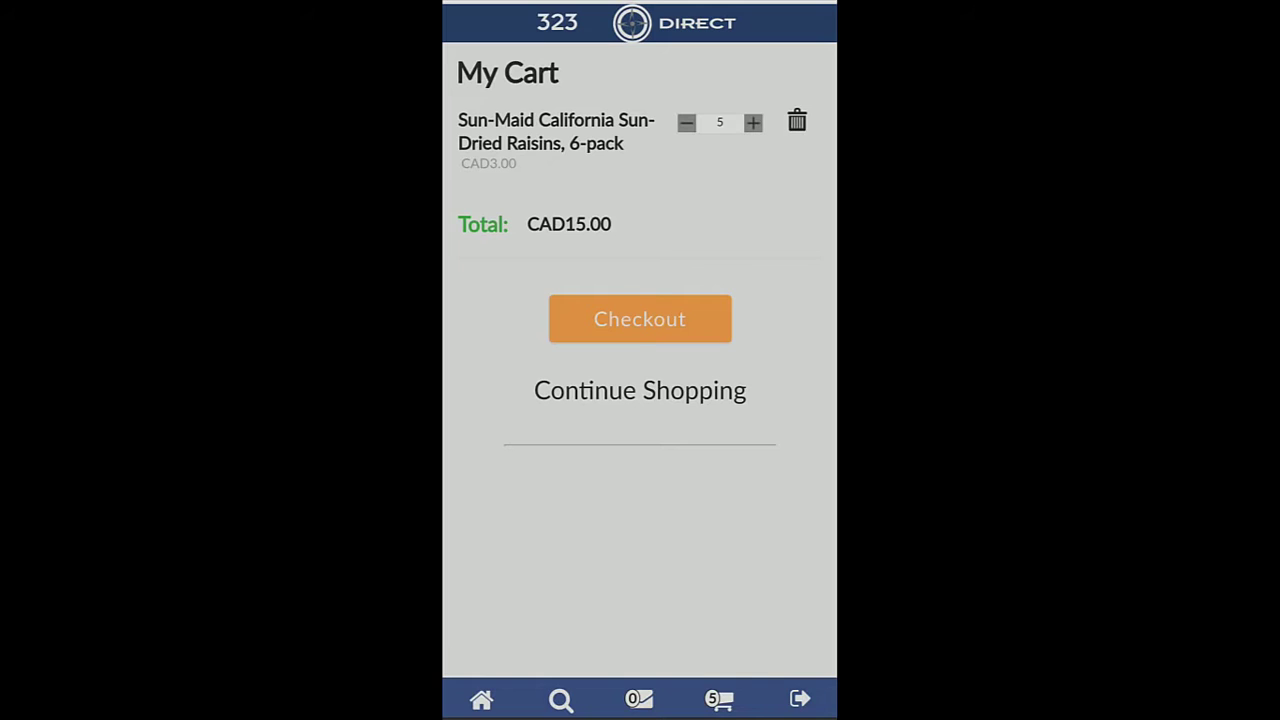
Check out, enter the buyer's first and last name, and submit the address form
{"action": "left_click", "coordinate": [640, 350]}
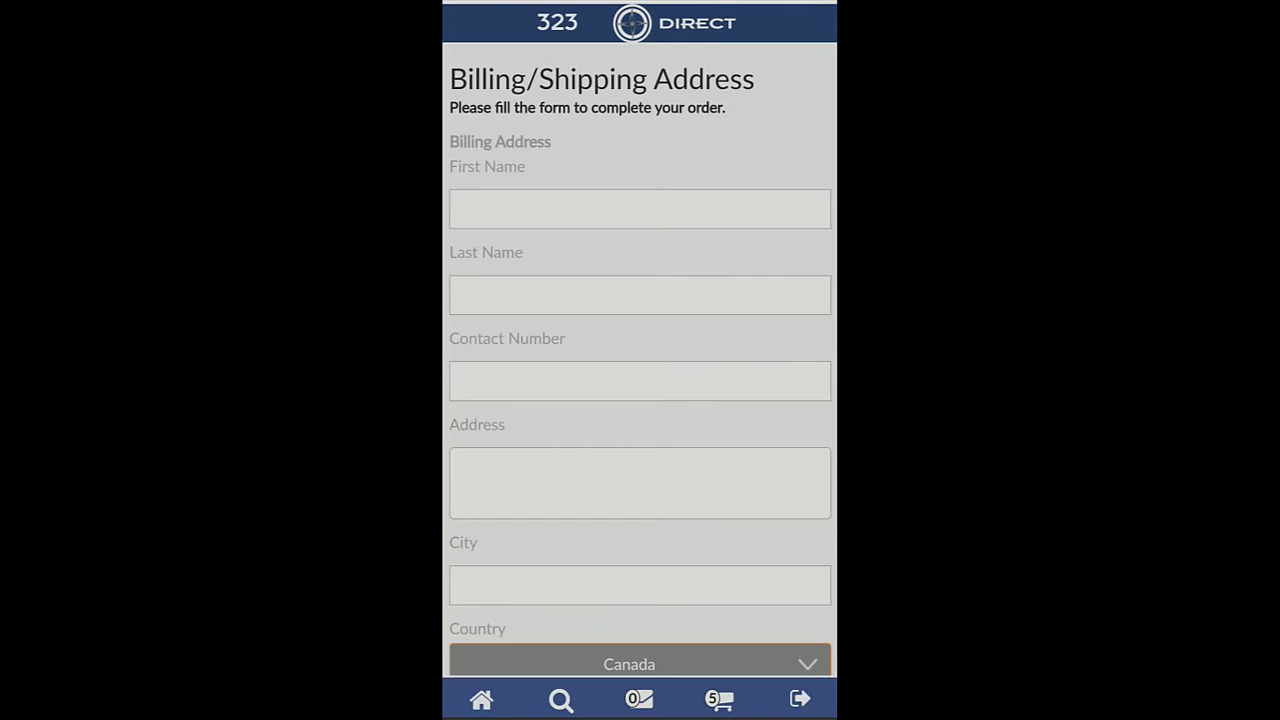
{"action": "left_click", "coordinate": [640, 209]}
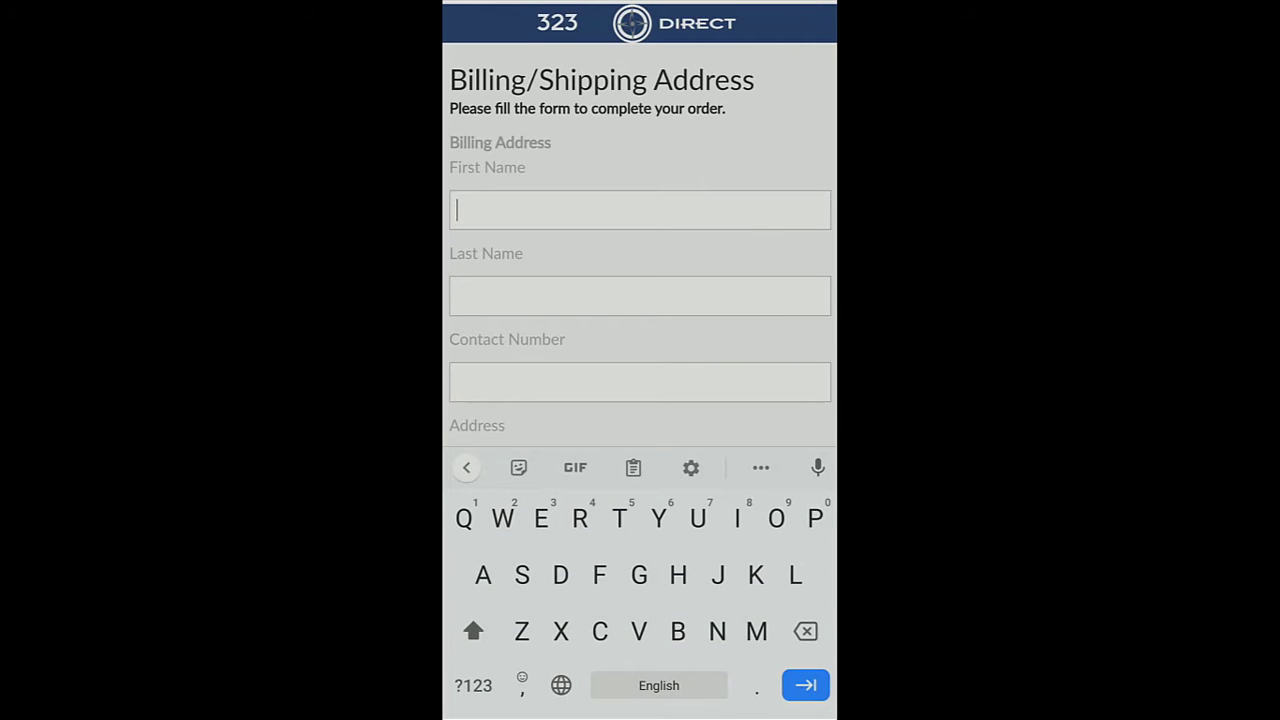
{"action": "key", "text": "Tab"}
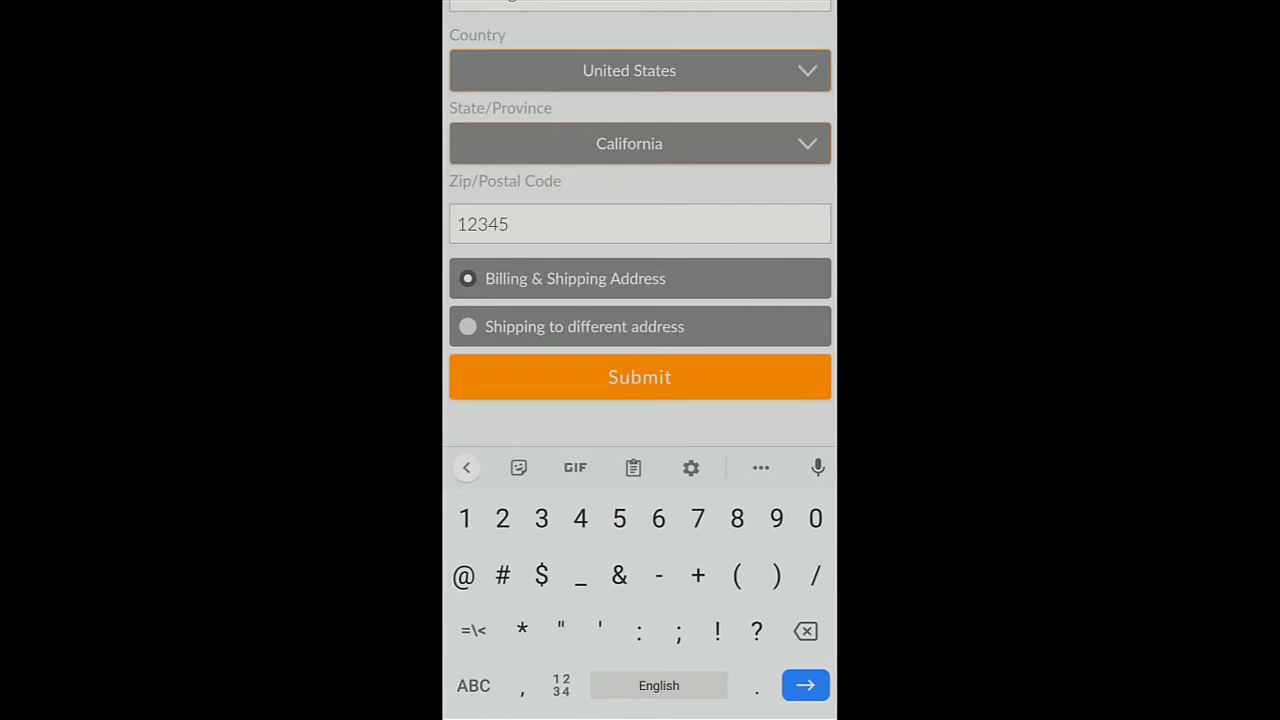
{"action": "left_click", "coordinate": [640, 362]}
Choose local store pickup for shipping and Cash On Delivery for payment
{"action": "left_click", "coordinate": [725, 129]}
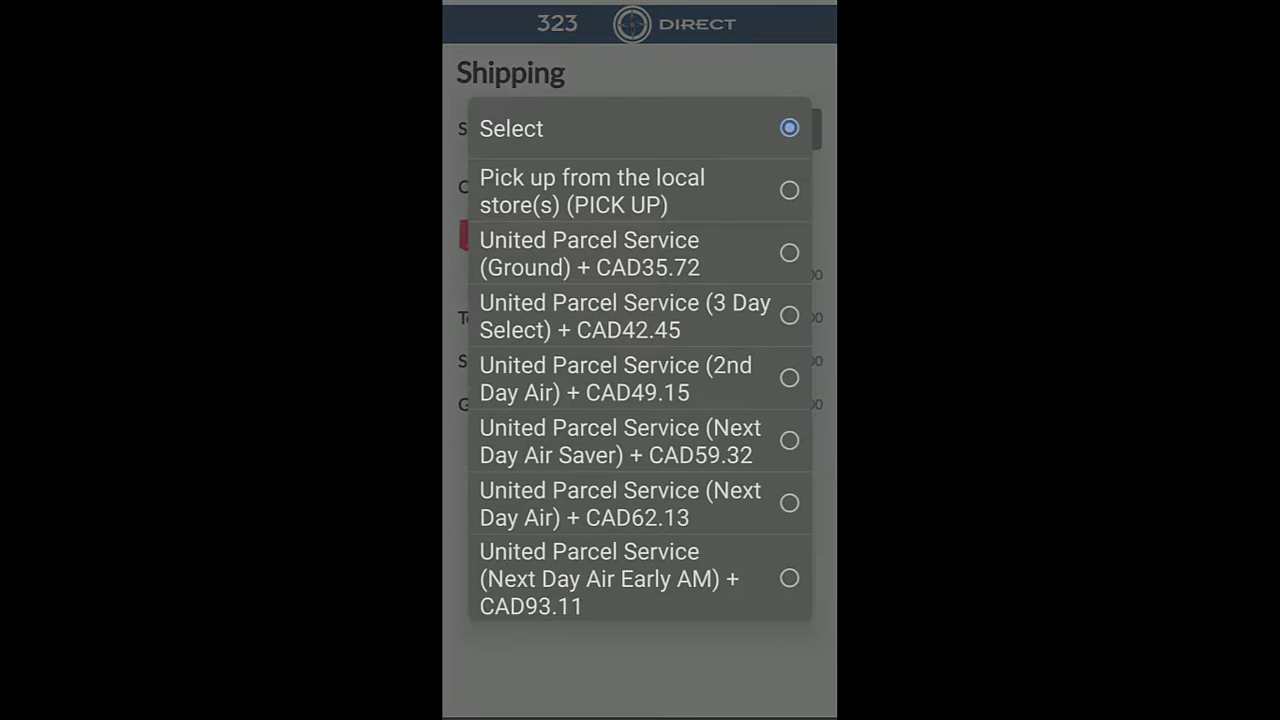
{"action": "left_click", "coordinate": [620, 190]}
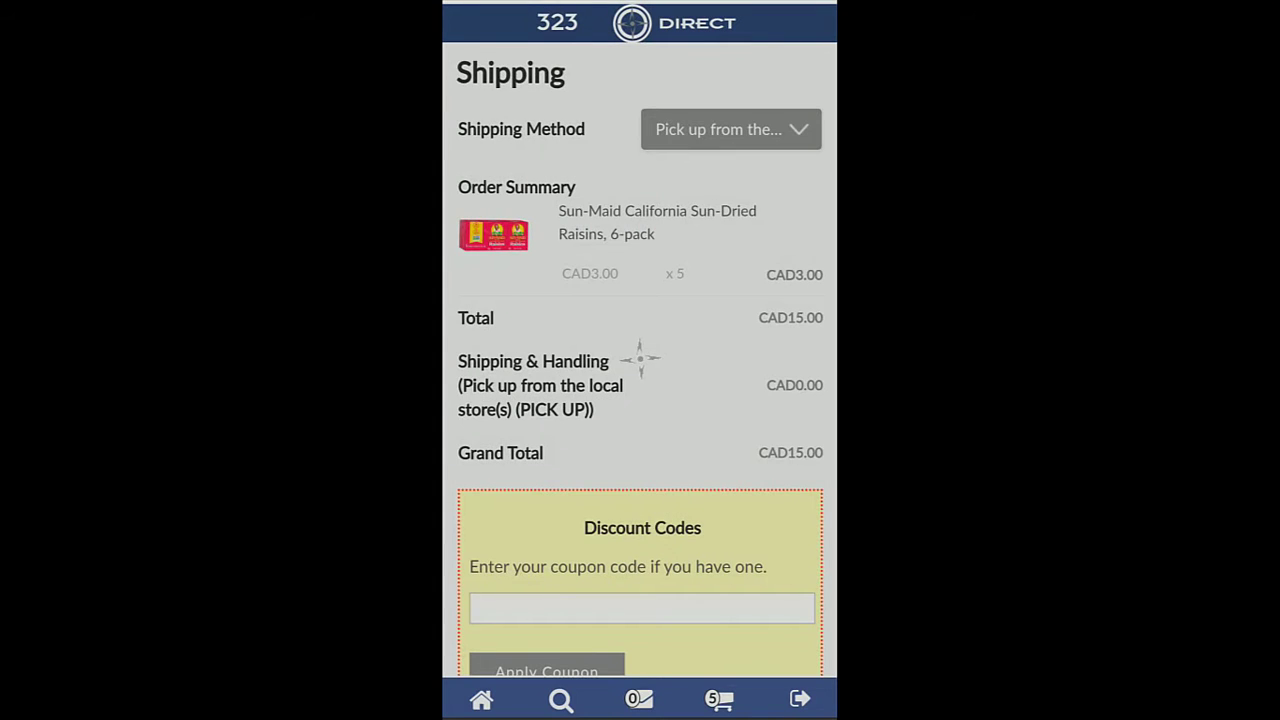
{"action": "scroll", "coordinate": [640, 358], "scroll_direction": "down", "scroll_amount": 2}
{"action": "left_click", "coordinate": [651, 627]}
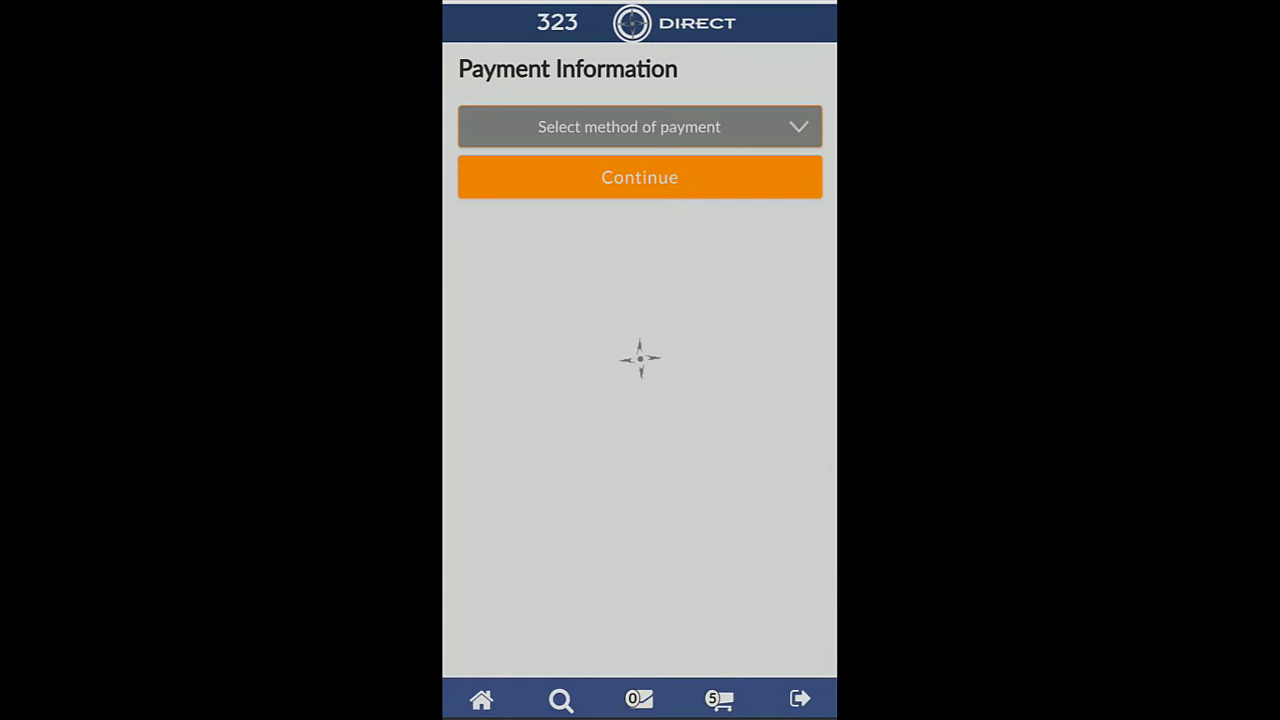
{"action": "left_click", "coordinate": [640, 127]}
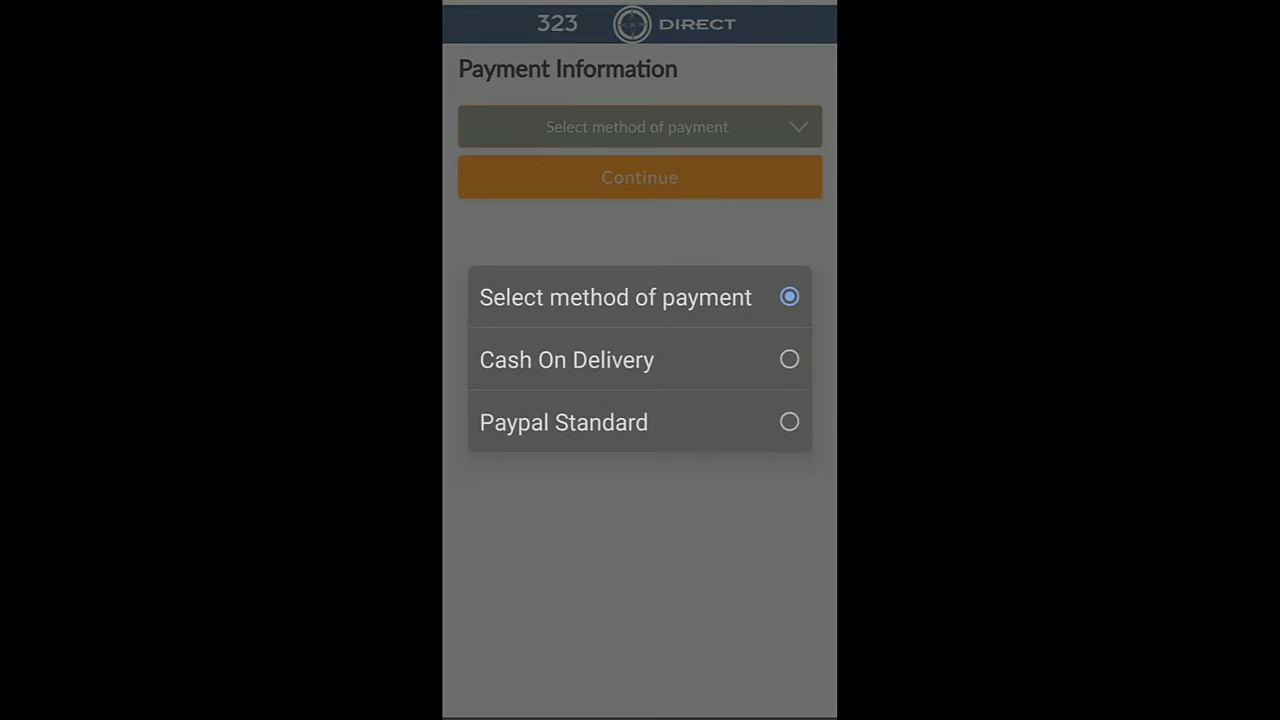
{"action": "left_click", "coordinate": [567, 360]}
{"action": "left_click", "coordinate": [640, 177]}
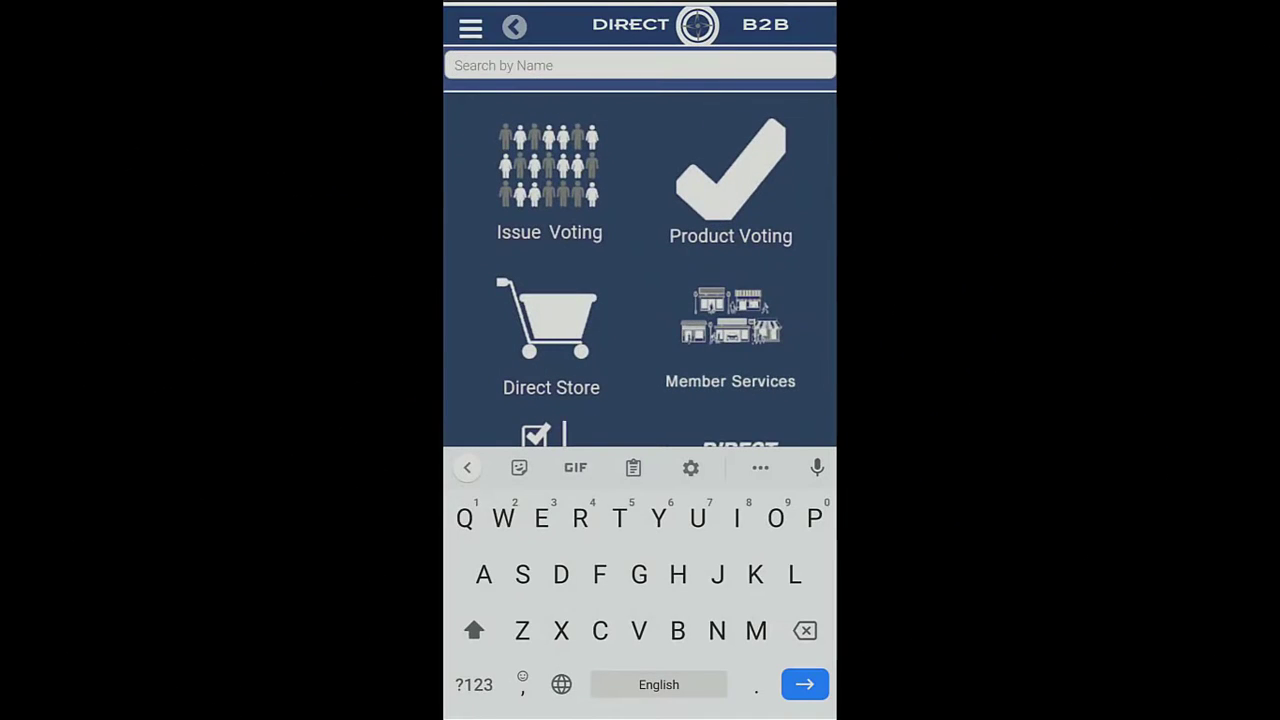
Search 'California Golden raisins', add the 1oz 6-pack to the cart (CAD8.50), and check out
{"action": "type", "text": "Califor"}
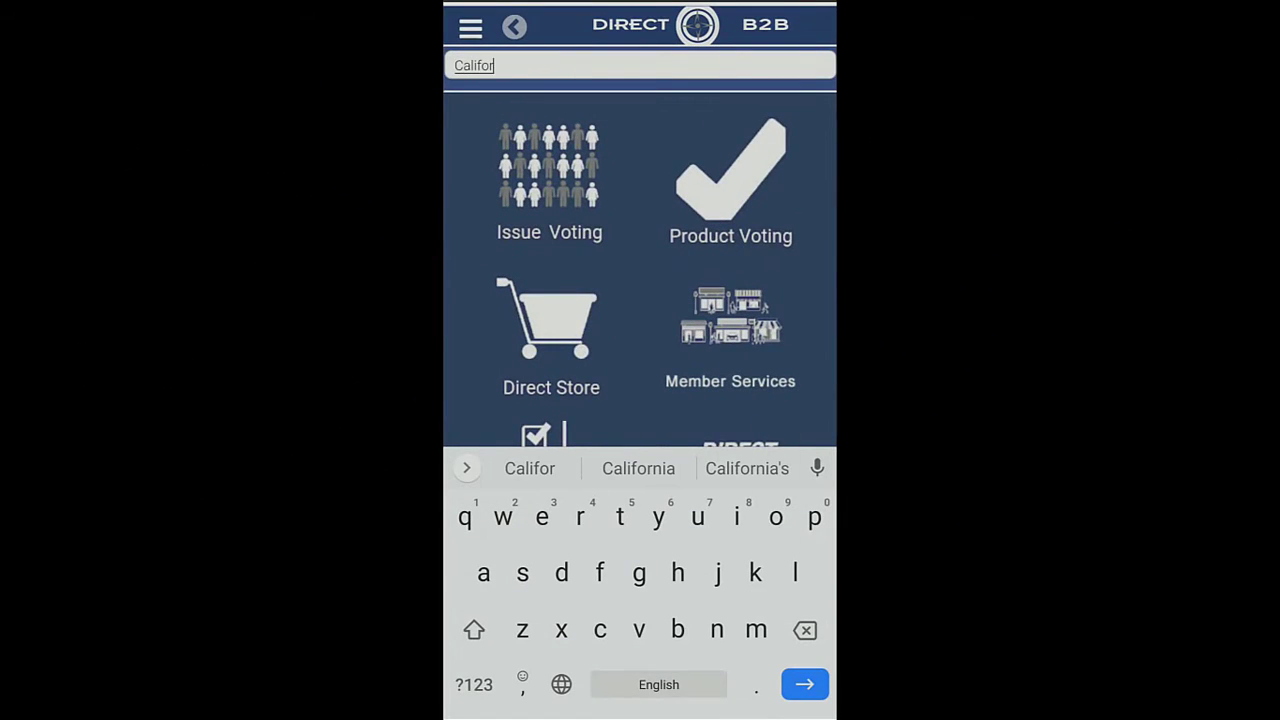
{"action": "type", "text": "nia Golden "}
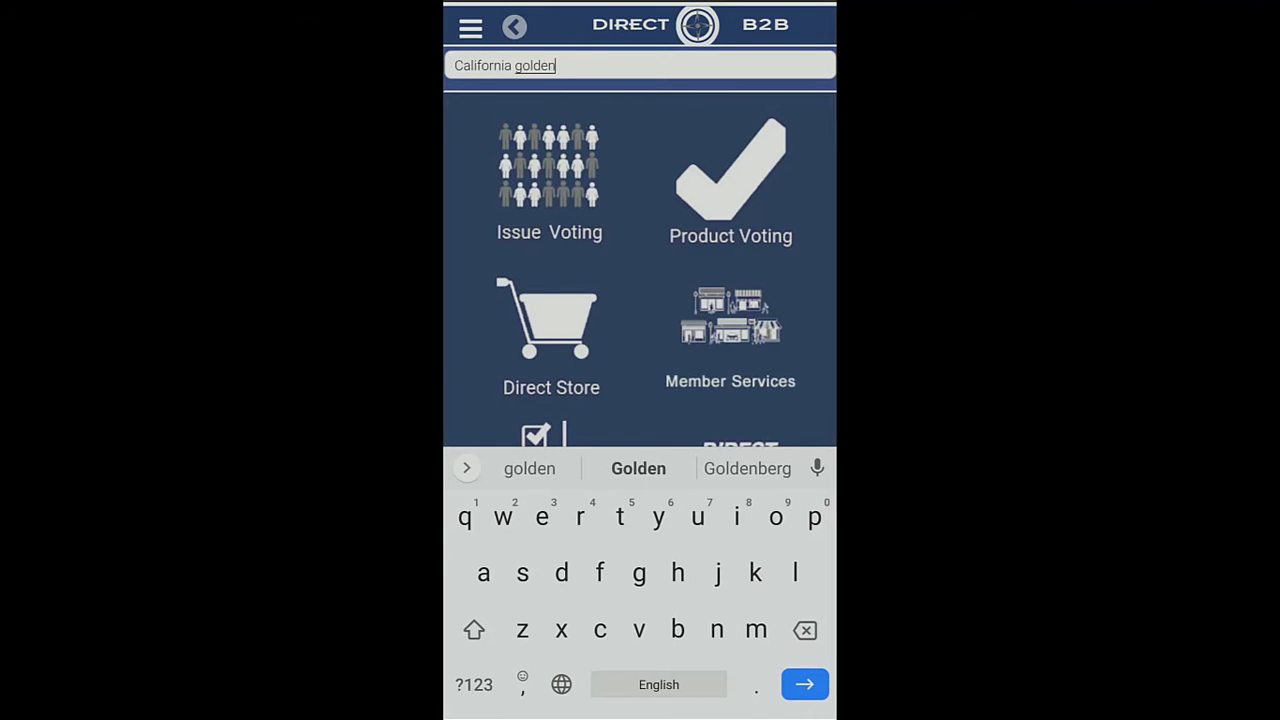
{"action": "type", "text": "raisins"}
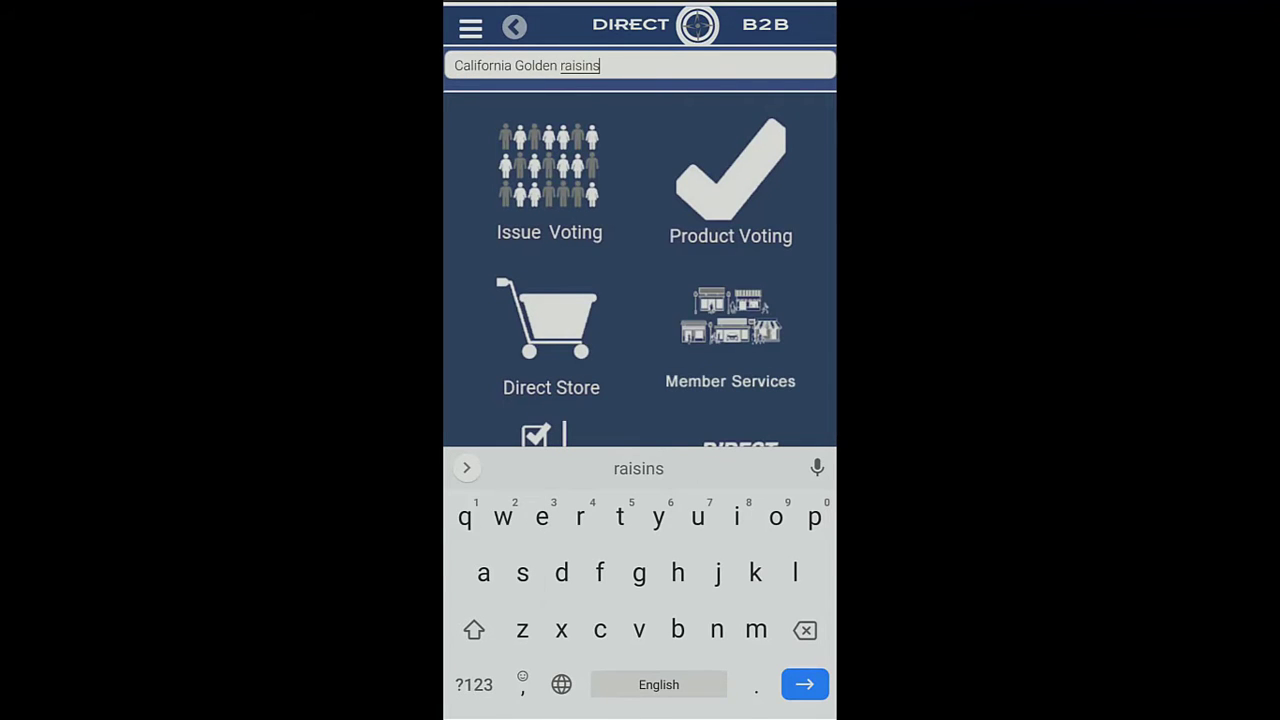
{"action": "key", "text": "Return"}
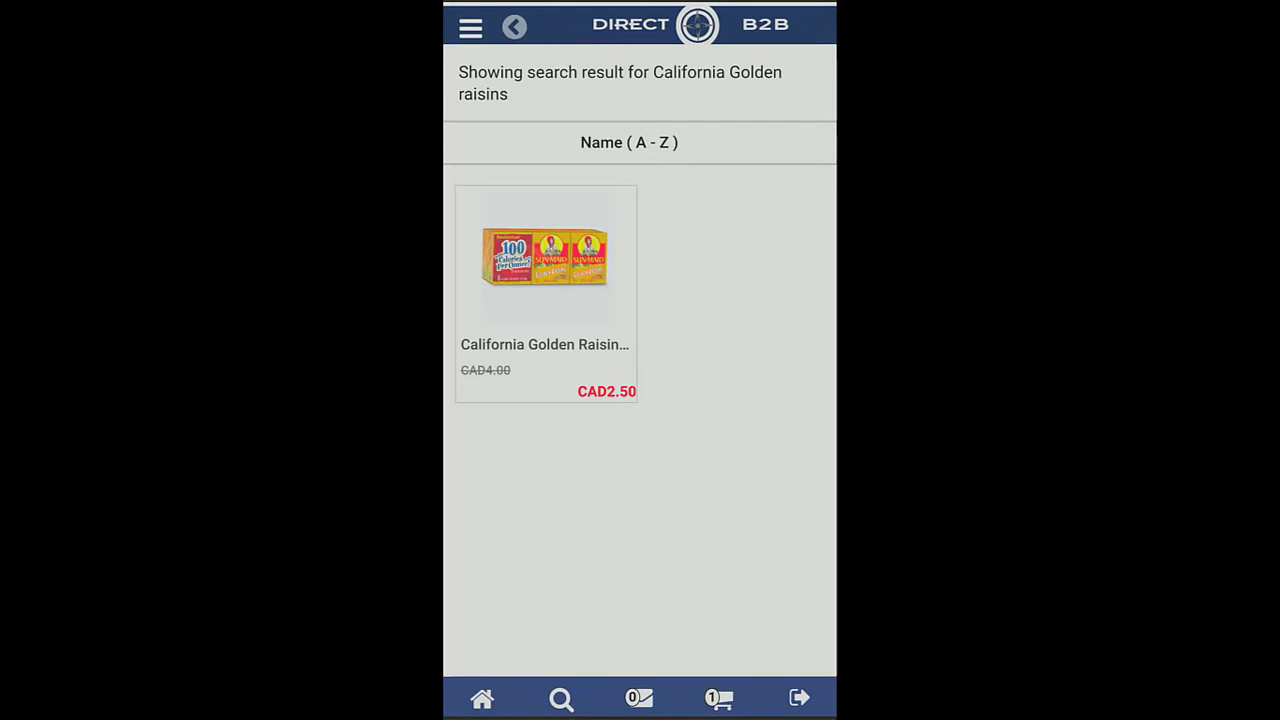
{"action": "left_click", "coordinate": [545, 290]}
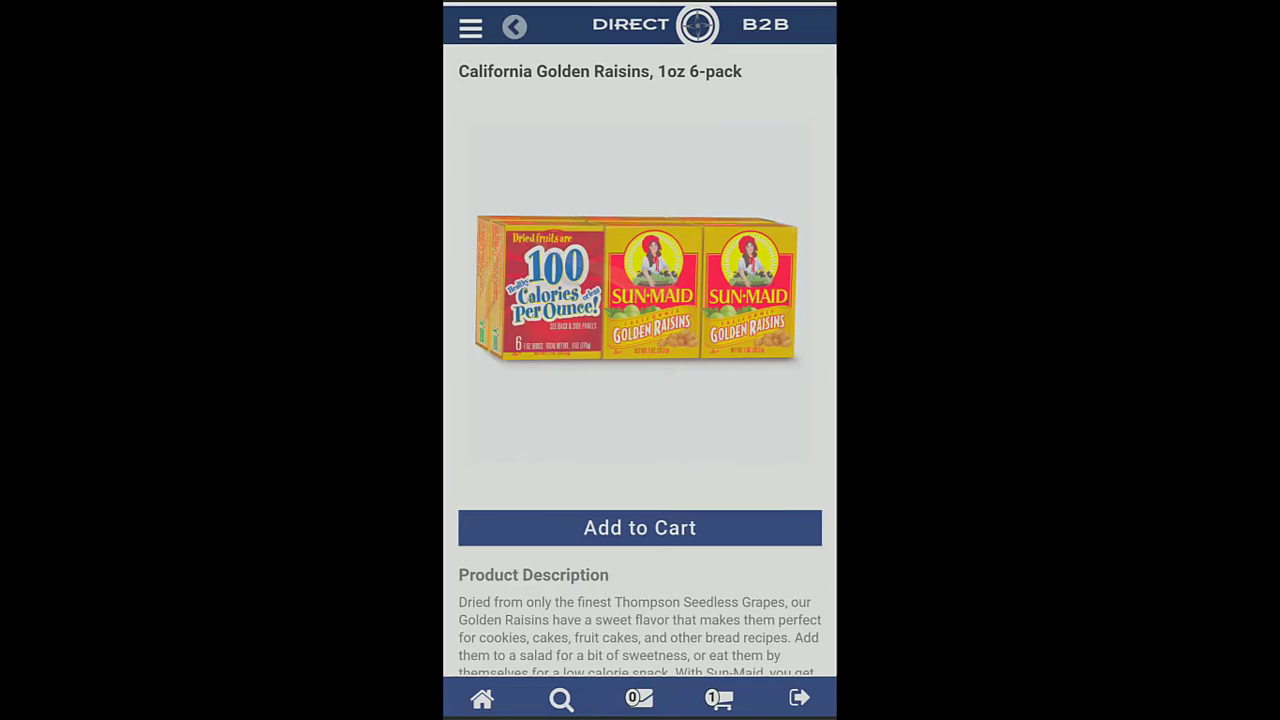
{"action": "left_click", "coordinate": [640, 527]}
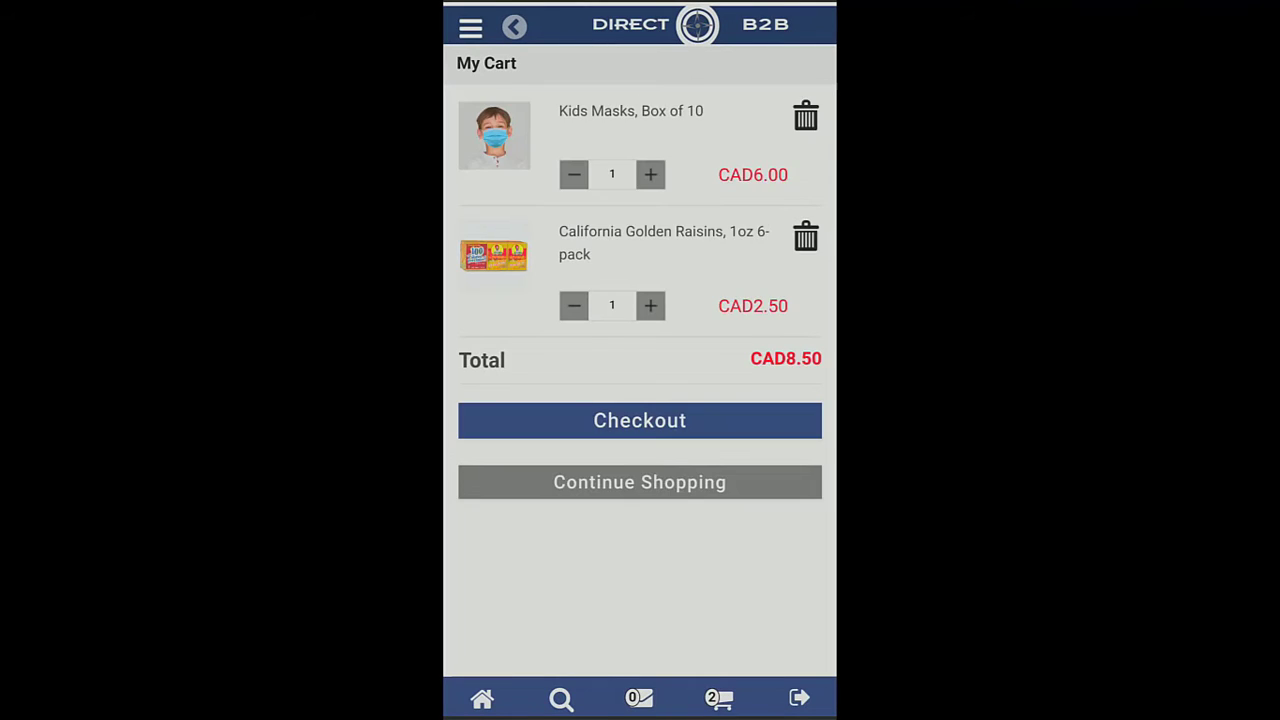
{"action": "left_click", "coordinate": [640, 420]}
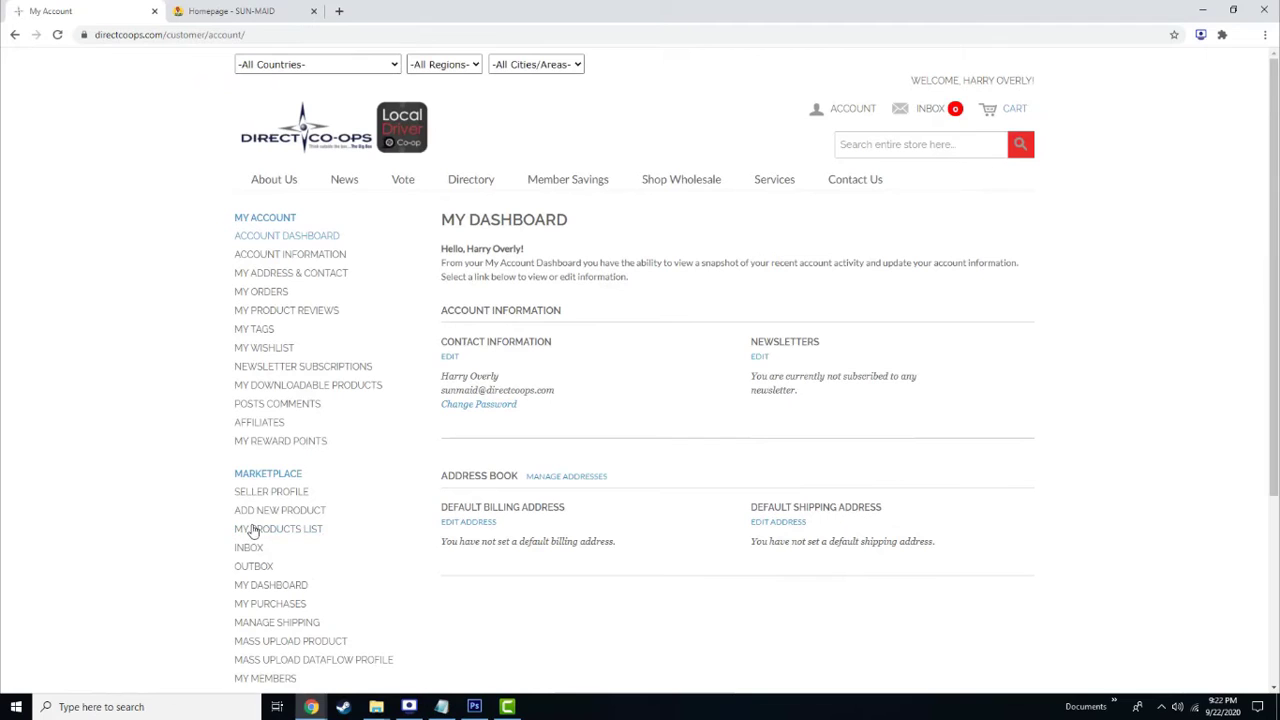
Open MY PRODUCTS LIST, edit the California Golden Raisins listing, then start CREATE AN ACCOUNT
{"action": "left_click", "coordinate": [253, 531]}
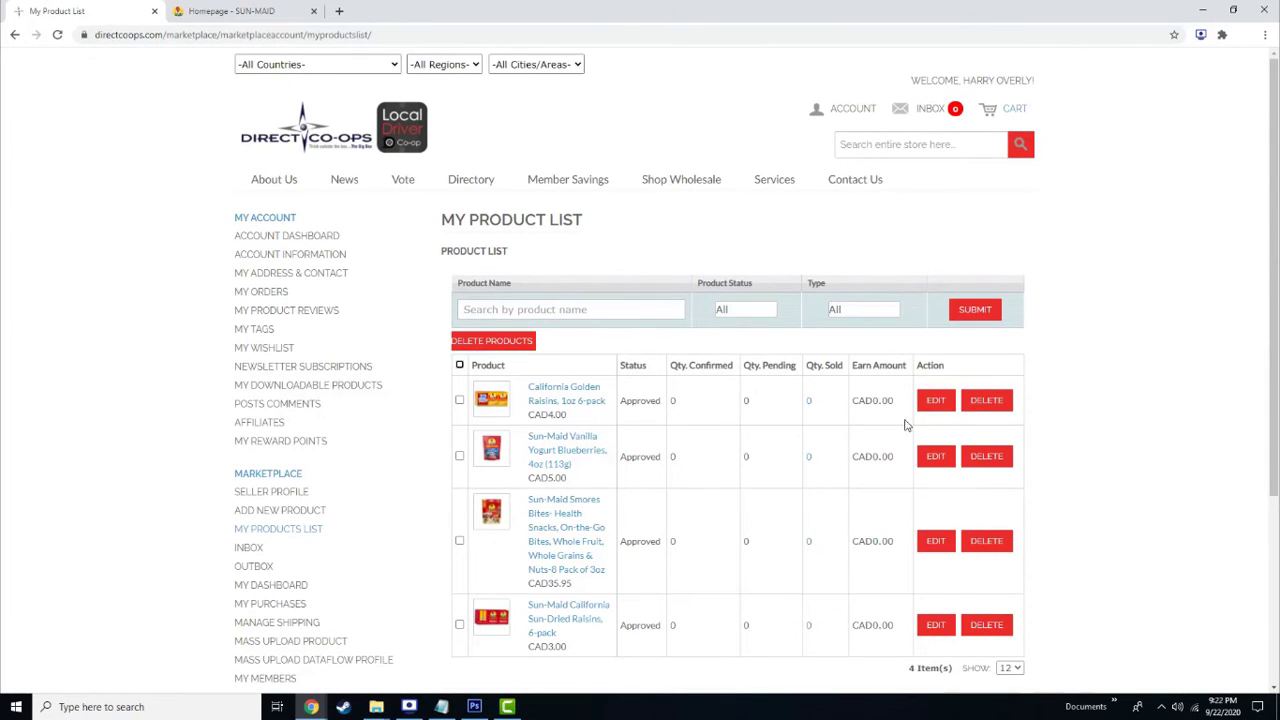
{"action": "left_click", "coordinate": [937, 403]}
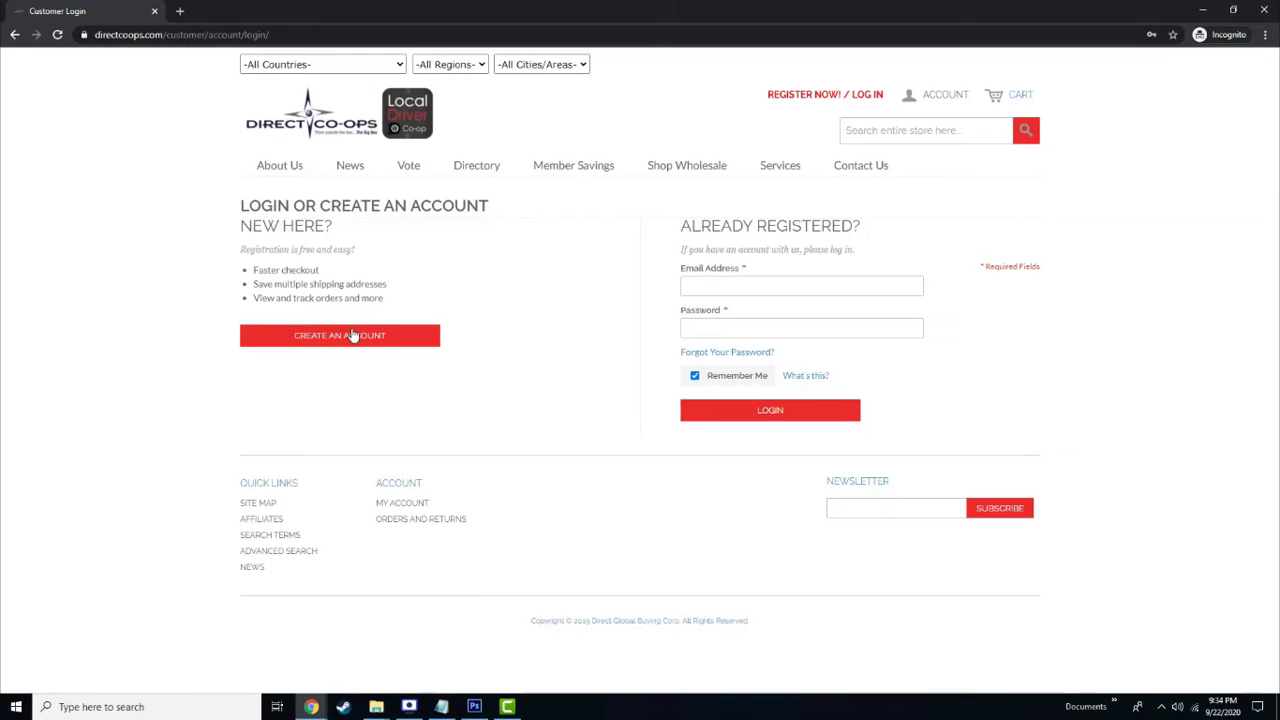
{"action": "left_click", "coordinate": [351, 335]}
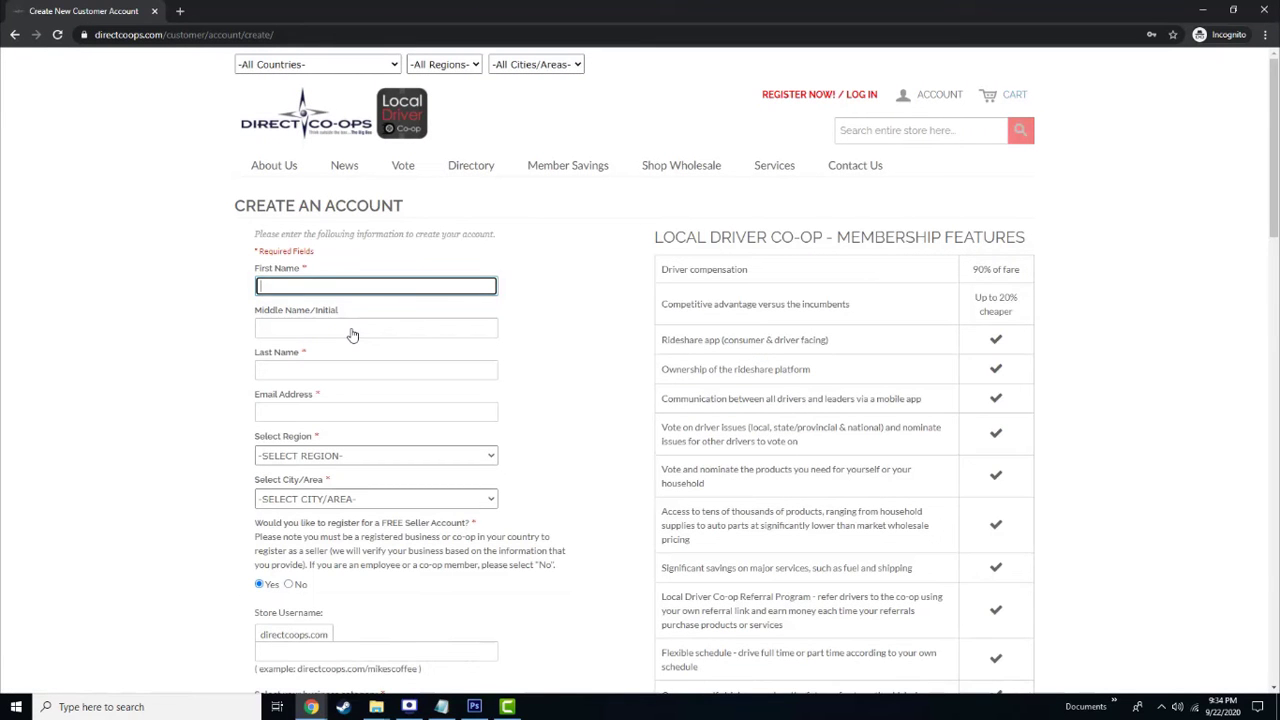
Enter the new customer's first and last name and choose 559 Fresno as the city
{"action": "type", "text": "John"}
{"action": "key", "text": "Tab"}
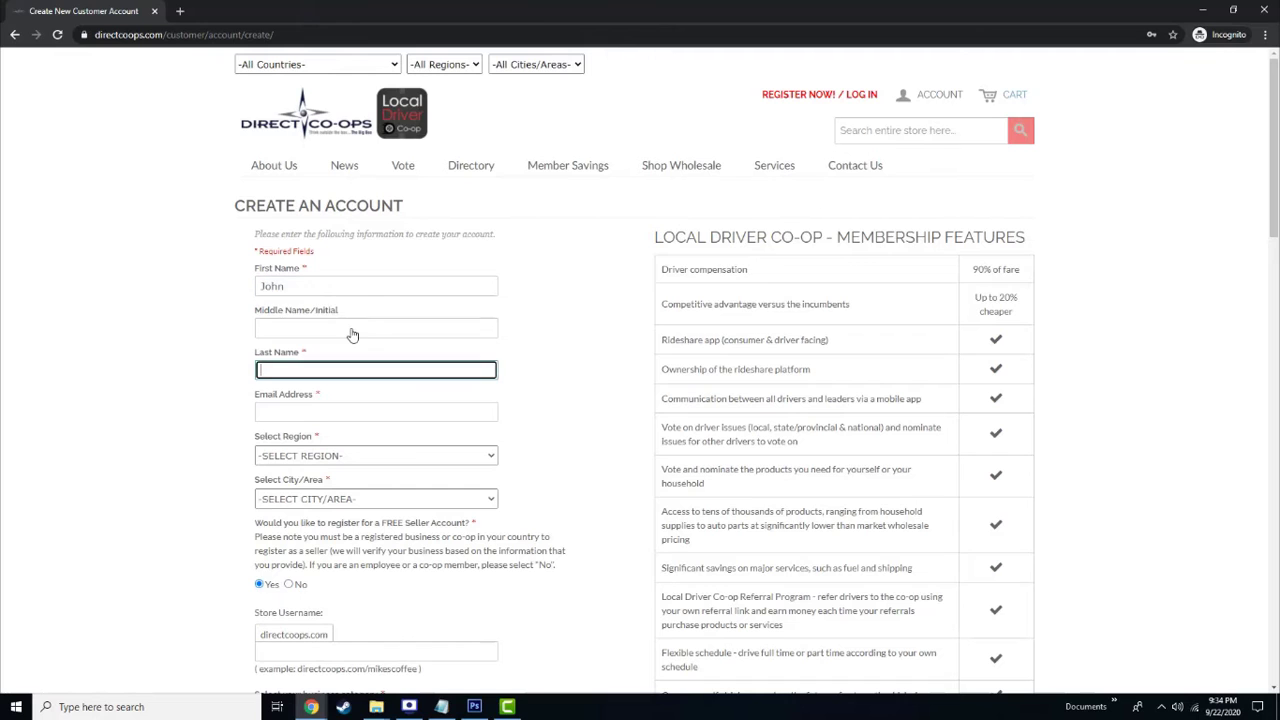
{"action": "type", "text": "Doe"}
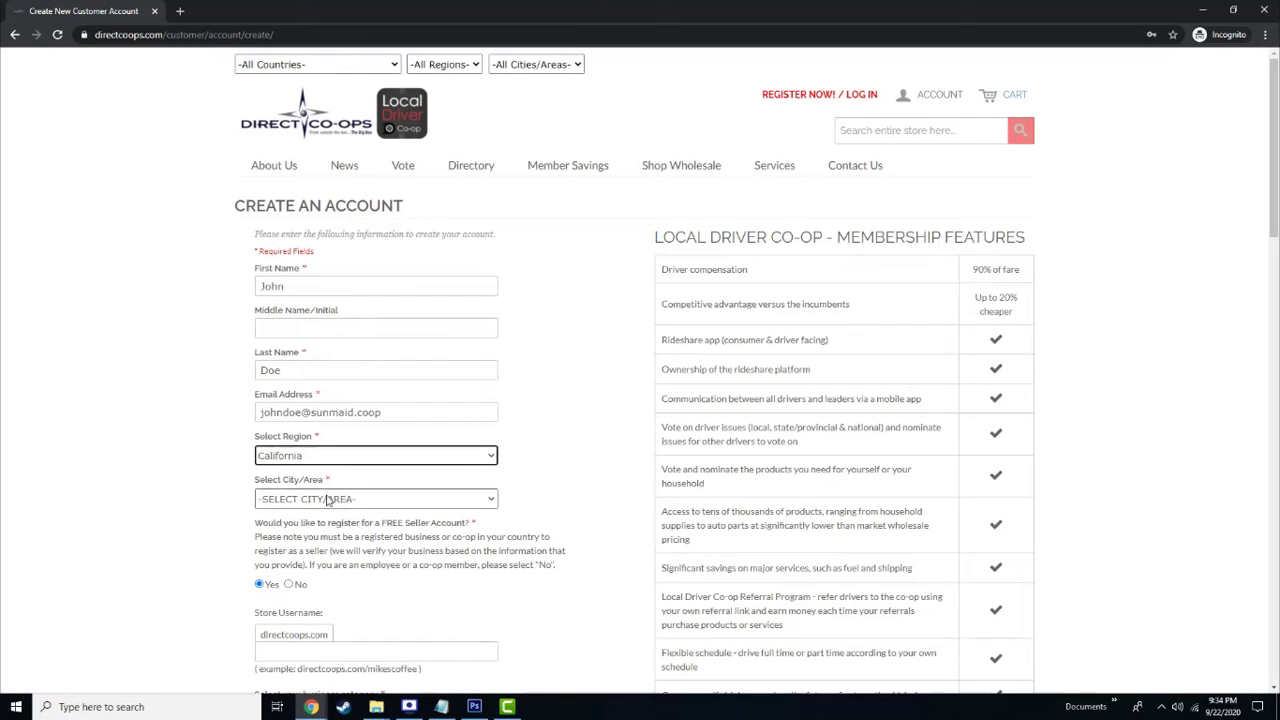
{"action": "left_click", "coordinate": [326, 500]}
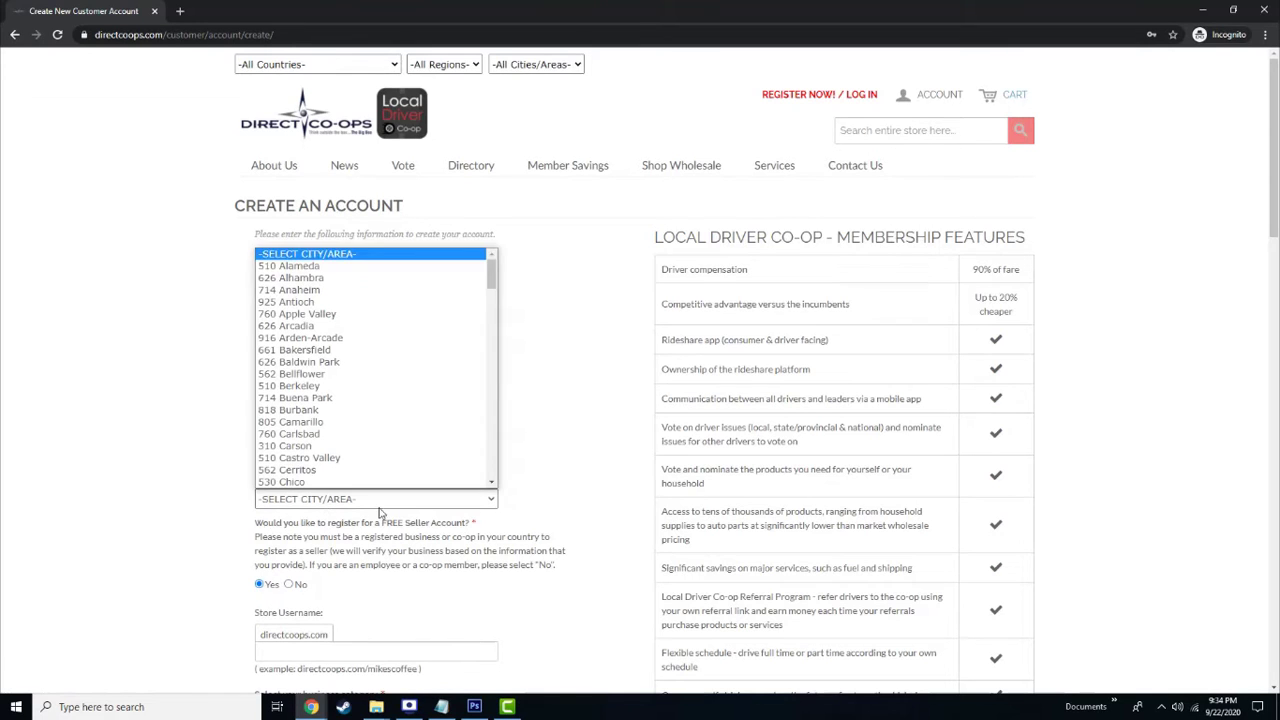
{"action": "scroll", "coordinate": [423, 437], "scroll_direction": "down", "scroll_amount": 5}
{"action": "left_click", "coordinate": [336, 380]}
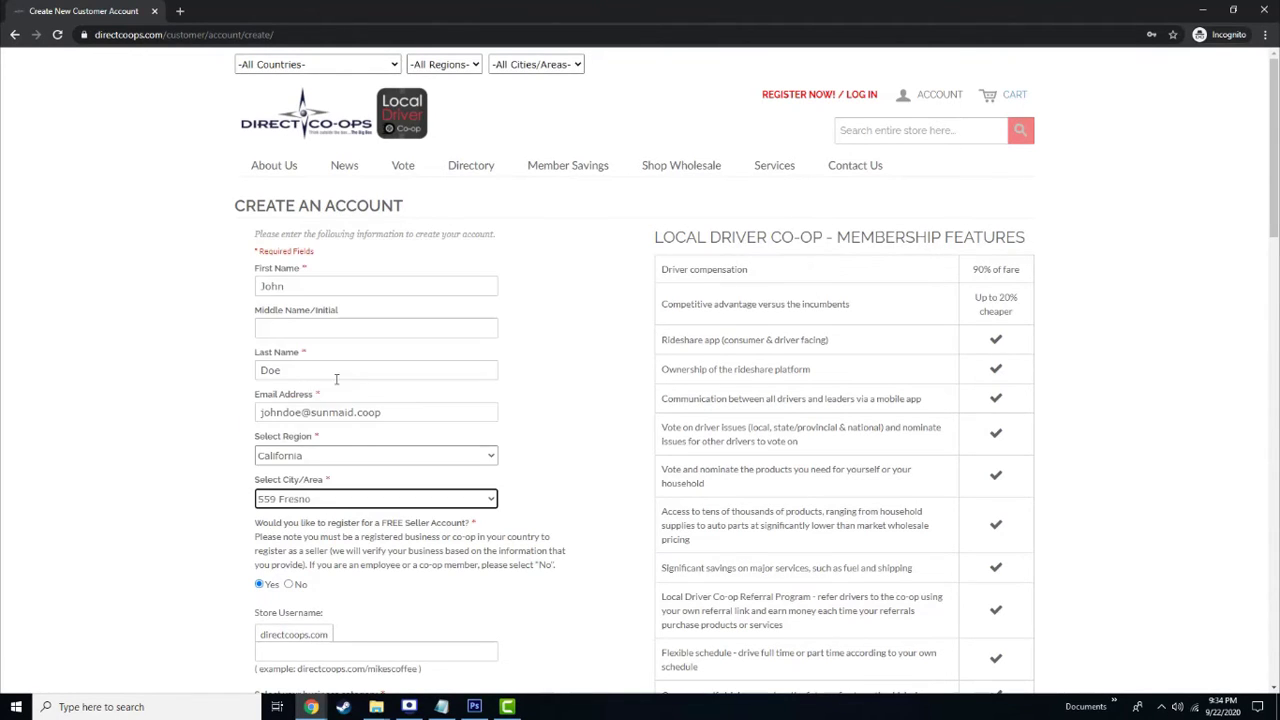
{"action": "left_click", "coordinate": [196, 512]}
Decline the free seller account, enter and confirm the password, and register
{"action": "scroll", "coordinate": [194, 514], "scroll_direction": "down", "scroll_amount": 3}
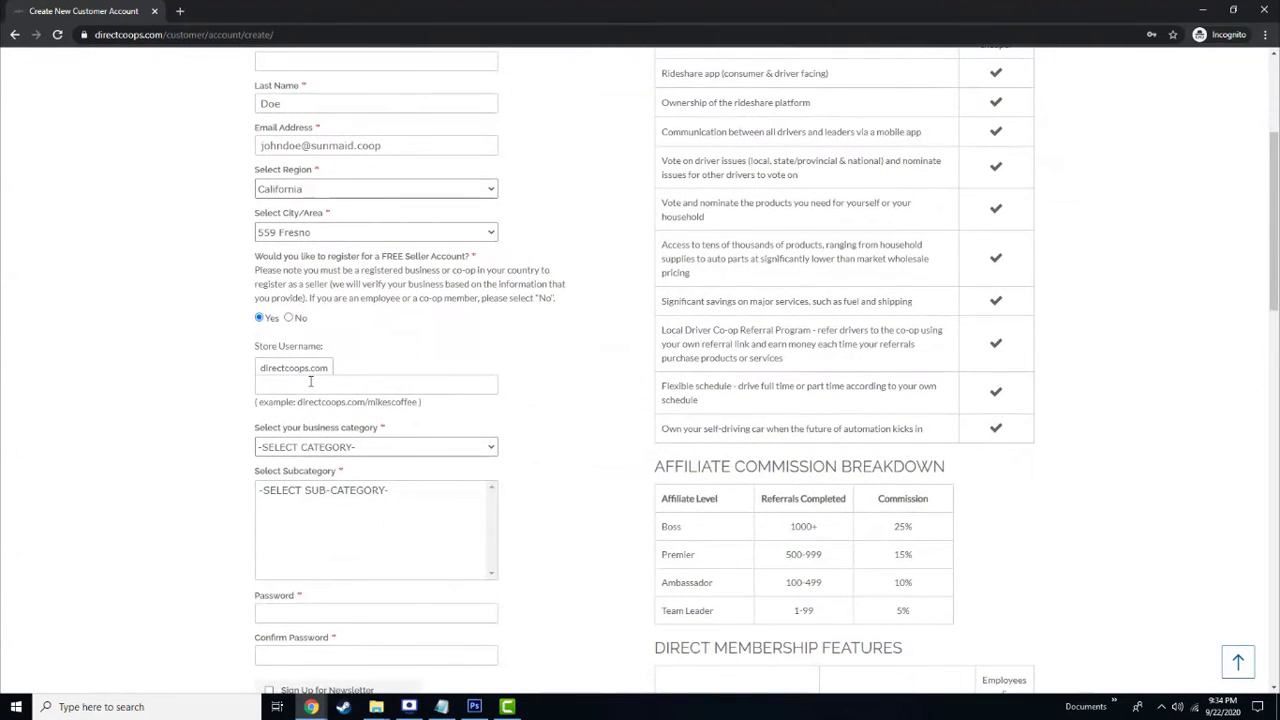
{"action": "left_click", "coordinate": [289, 318]}
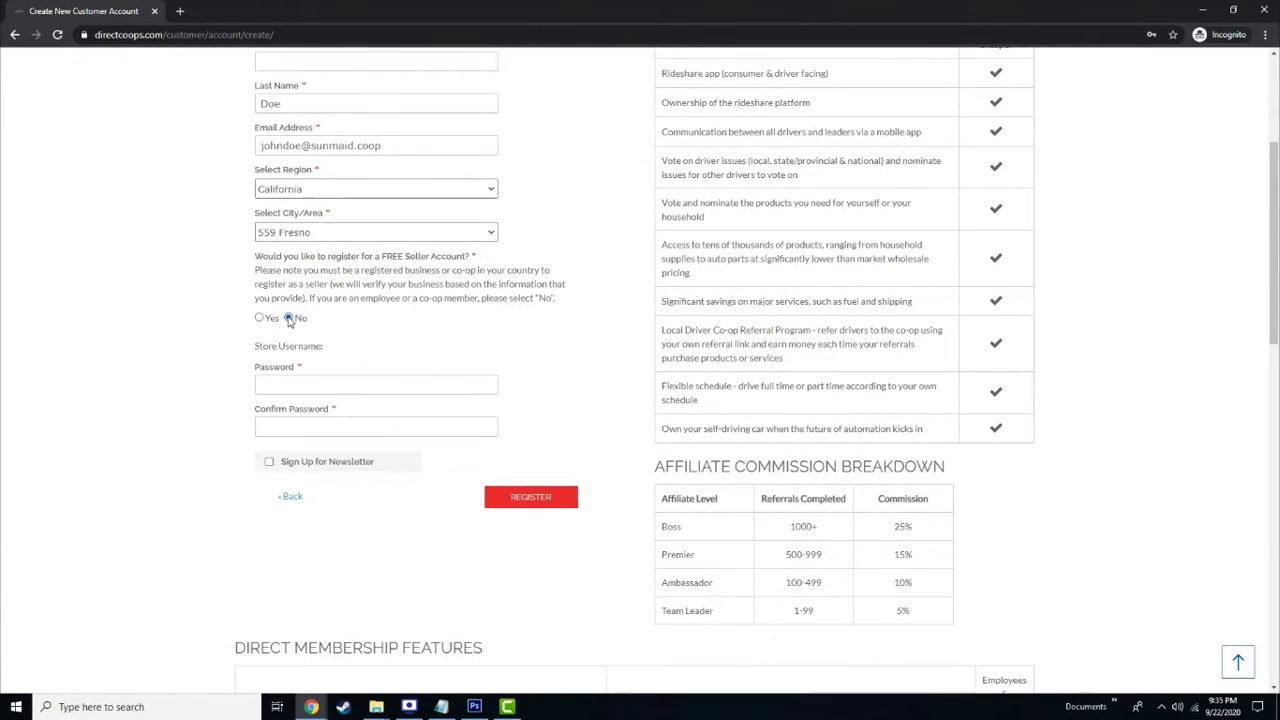
{"action": "left_click", "coordinate": [326, 386]}
{"action": "type", "text": "**"}
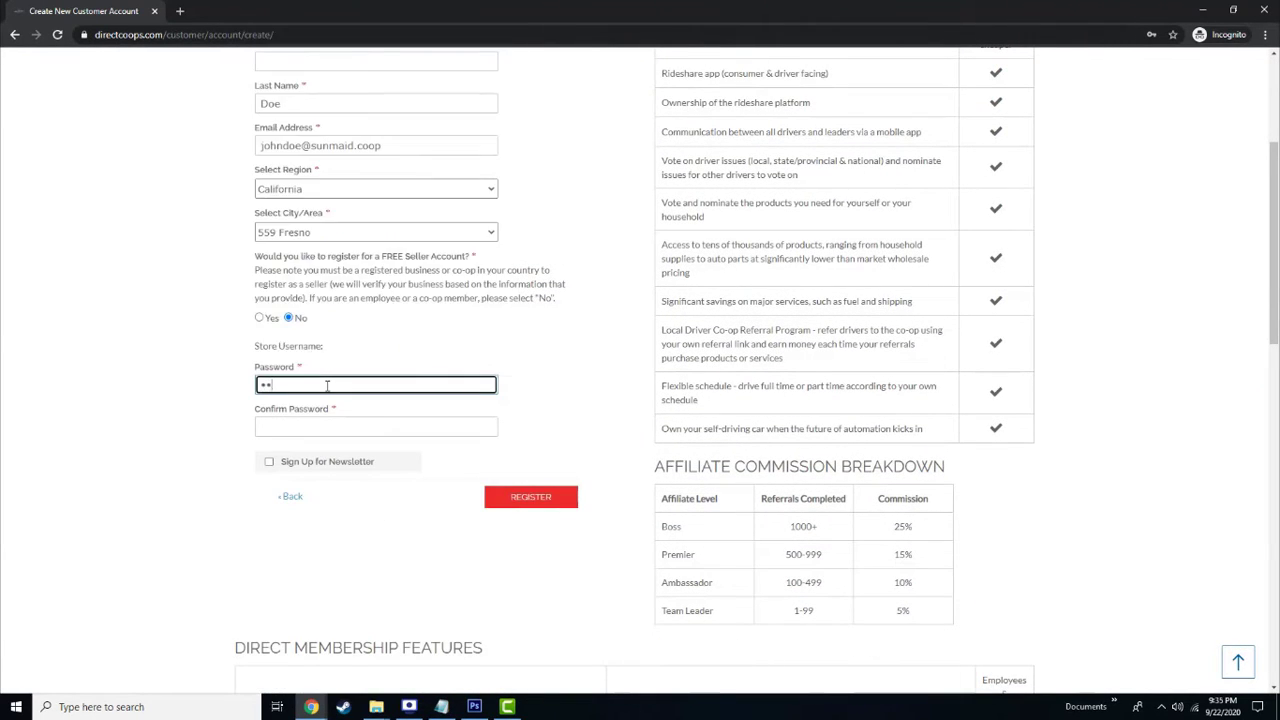
{"action": "type", "text": "****"}
{"action": "key", "text": "Tab"}
{"action": "type", "text": "******"}
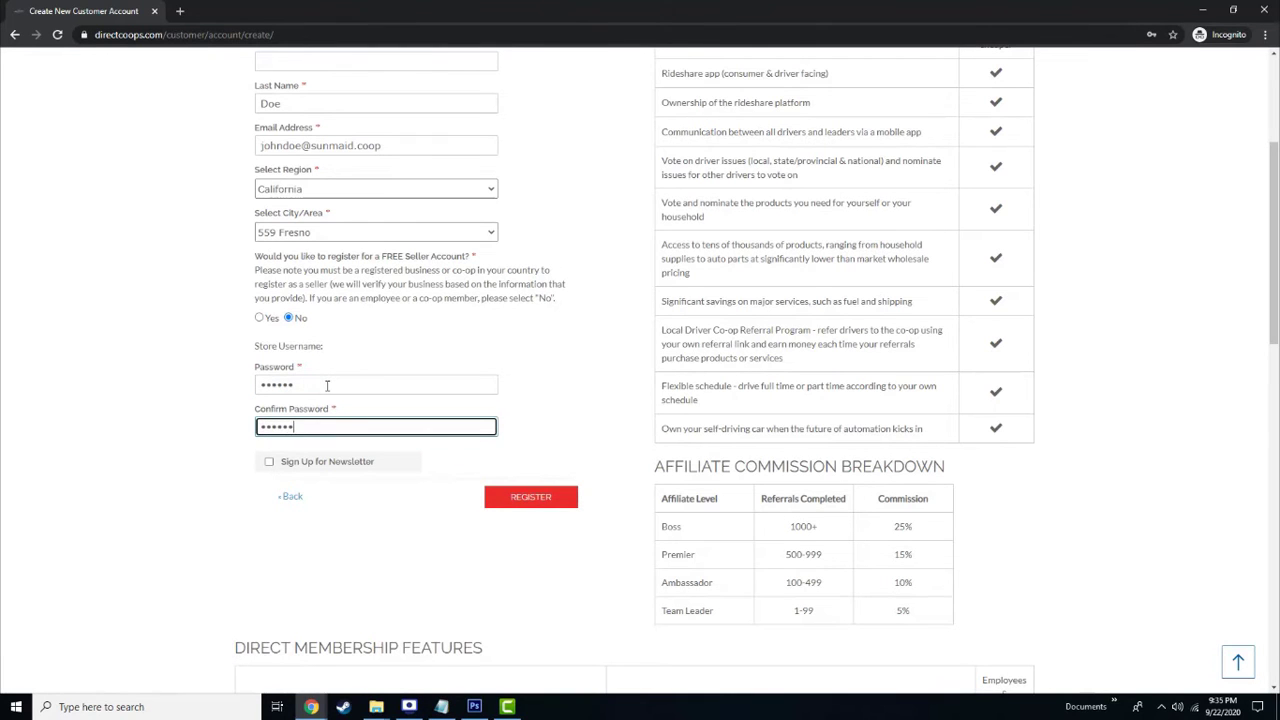
{"action": "left_click", "coordinate": [520, 500]}
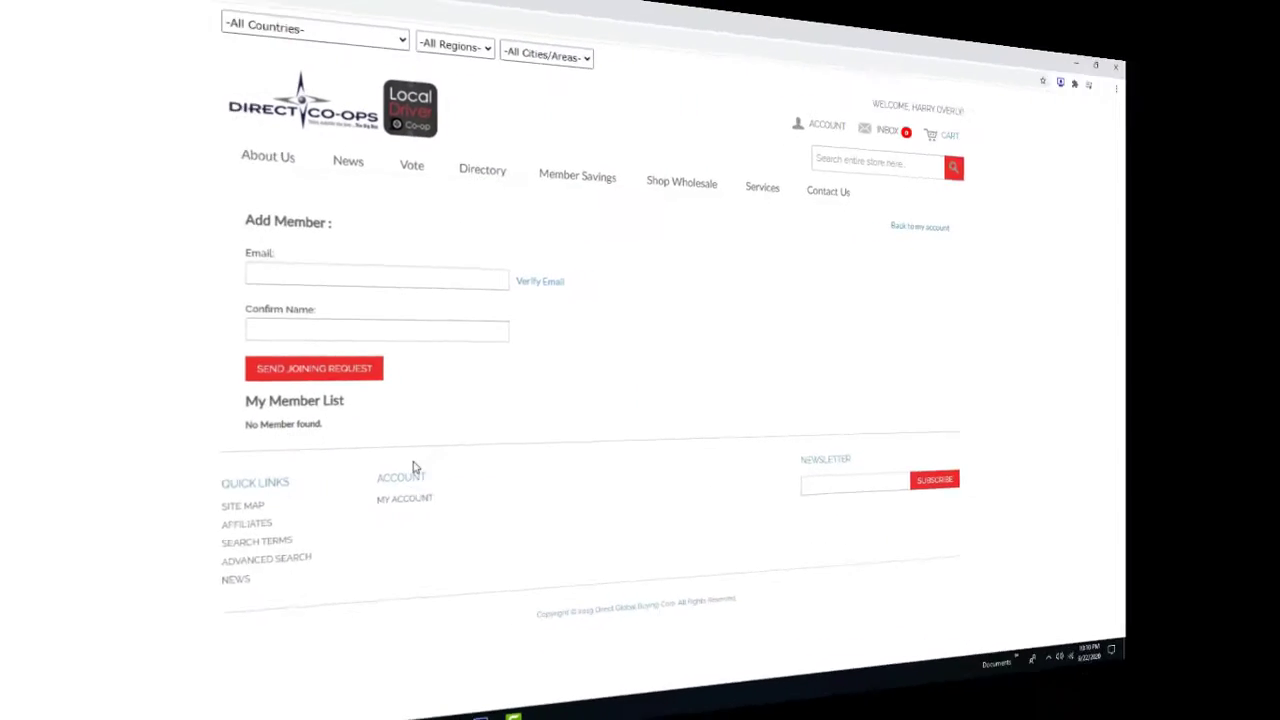
Paste the new member's e-mail, verify it, send the joining request, and log in as them
{"action": "left_click", "coordinate": [478, 281]}
{"action": "key", "text": "ctrl+v"}
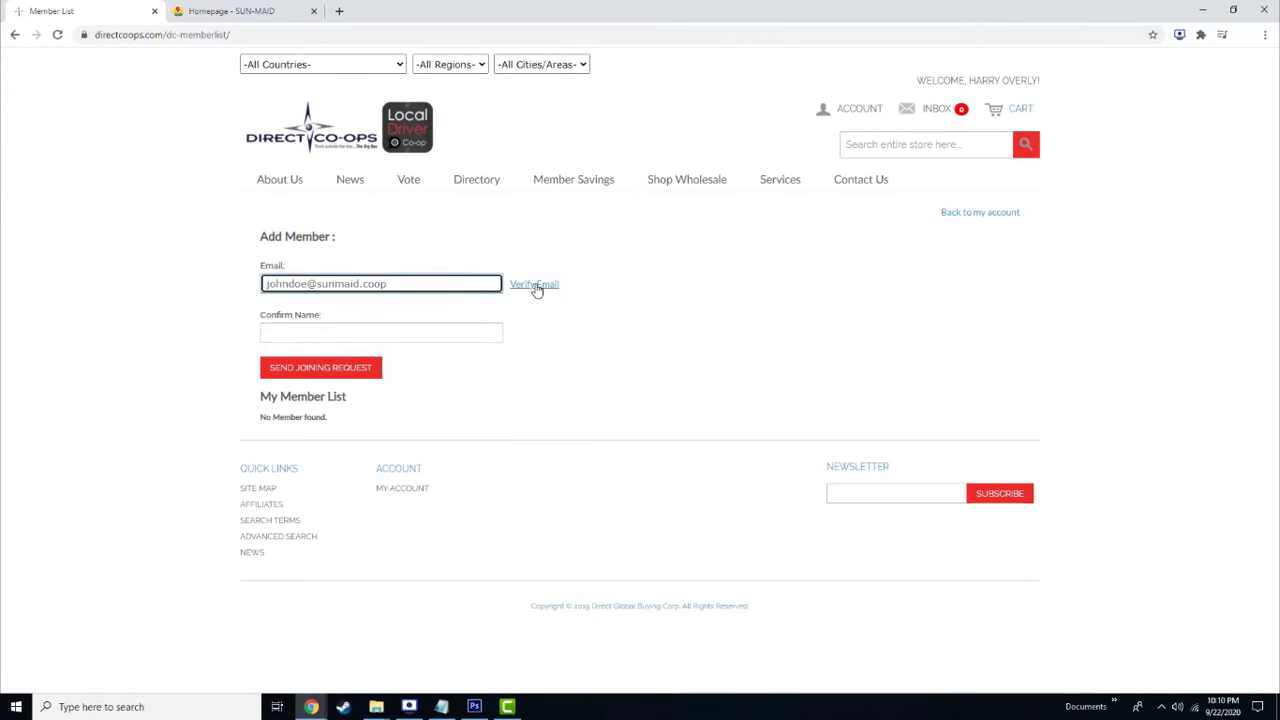
{"action": "left_click", "coordinate": [534, 284]}
{"action": "left_click", "coordinate": [368, 372]}
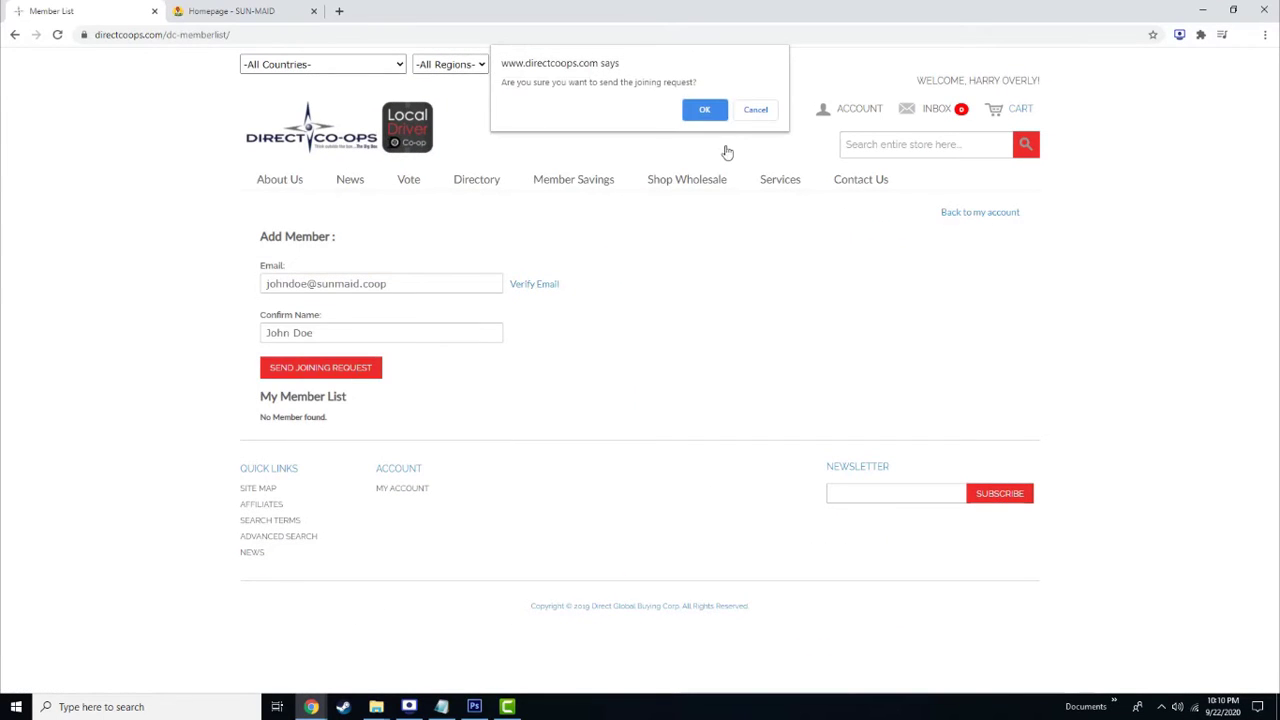
{"action": "left_click", "coordinate": [708, 110]}
{"action": "left_click", "coordinate": [754, 109]}
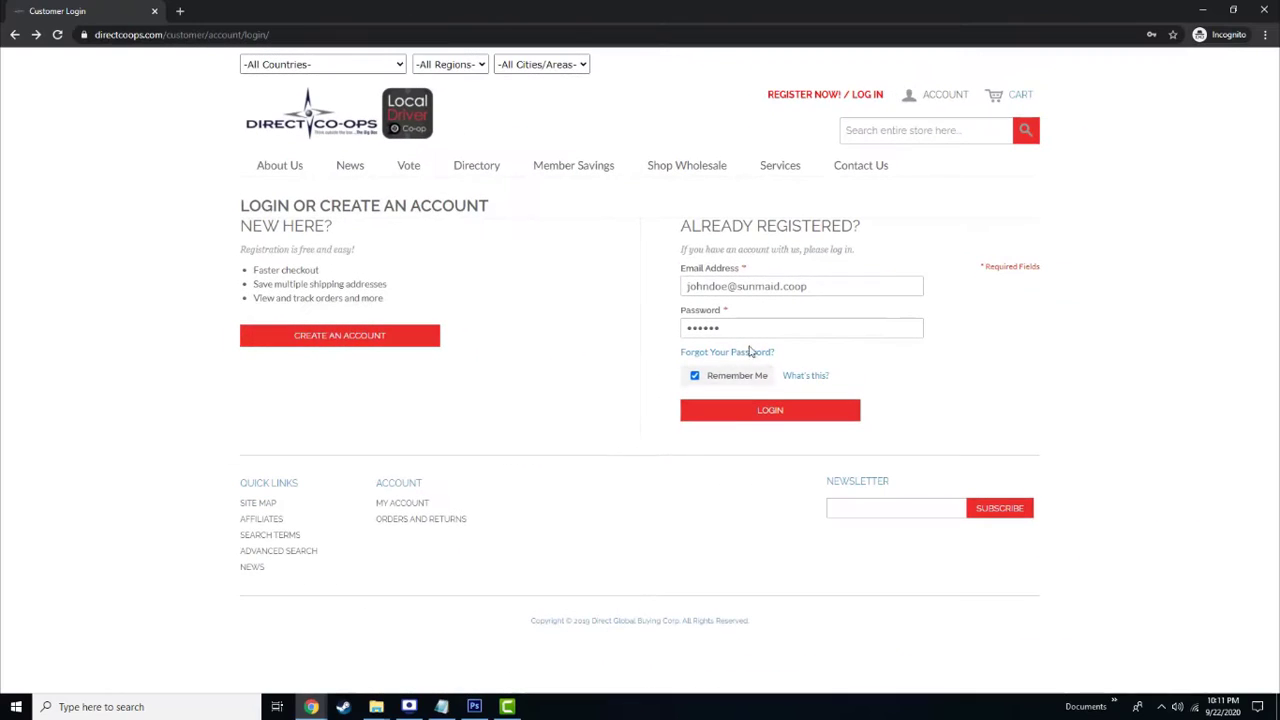
{"action": "left_click", "coordinate": [737, 423]}
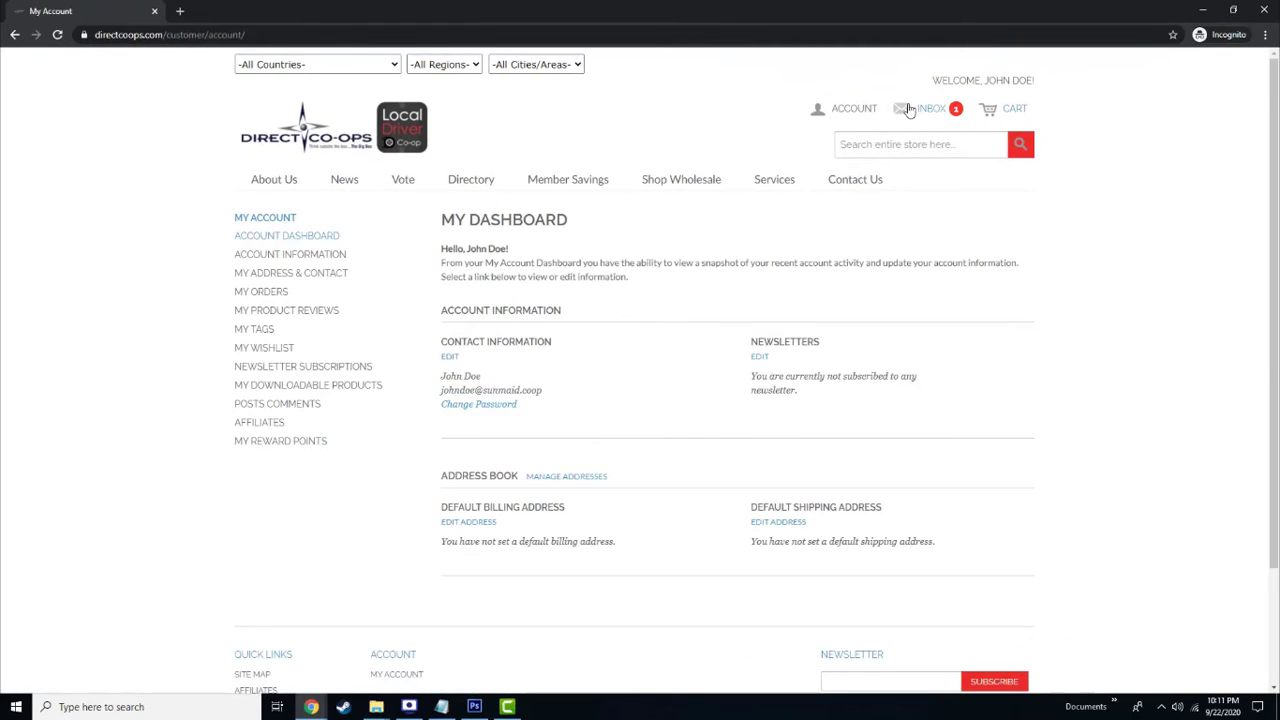
Accept the co-op invitation with JOIN NOW from the inbox and dismiss the confirmation
{"action": "left_click", "coordinate": [908, 110]}
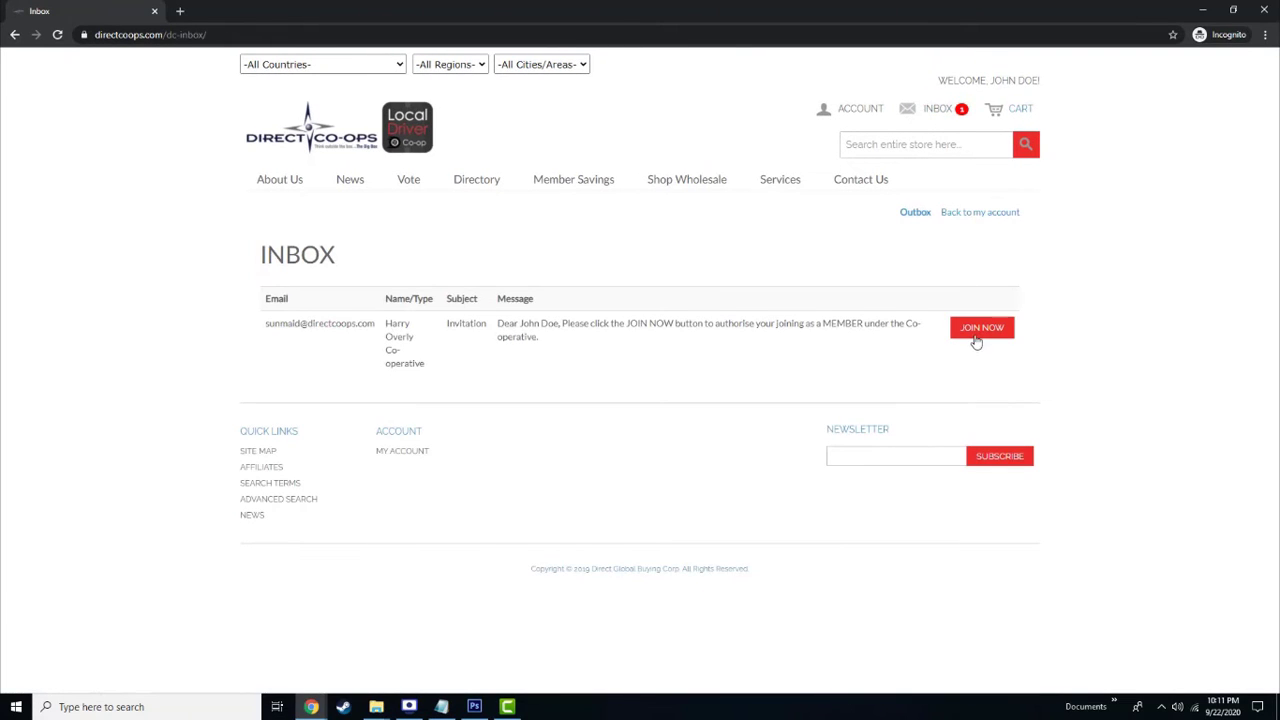
{"action": "left_click", "coordinate": [975, 339]}
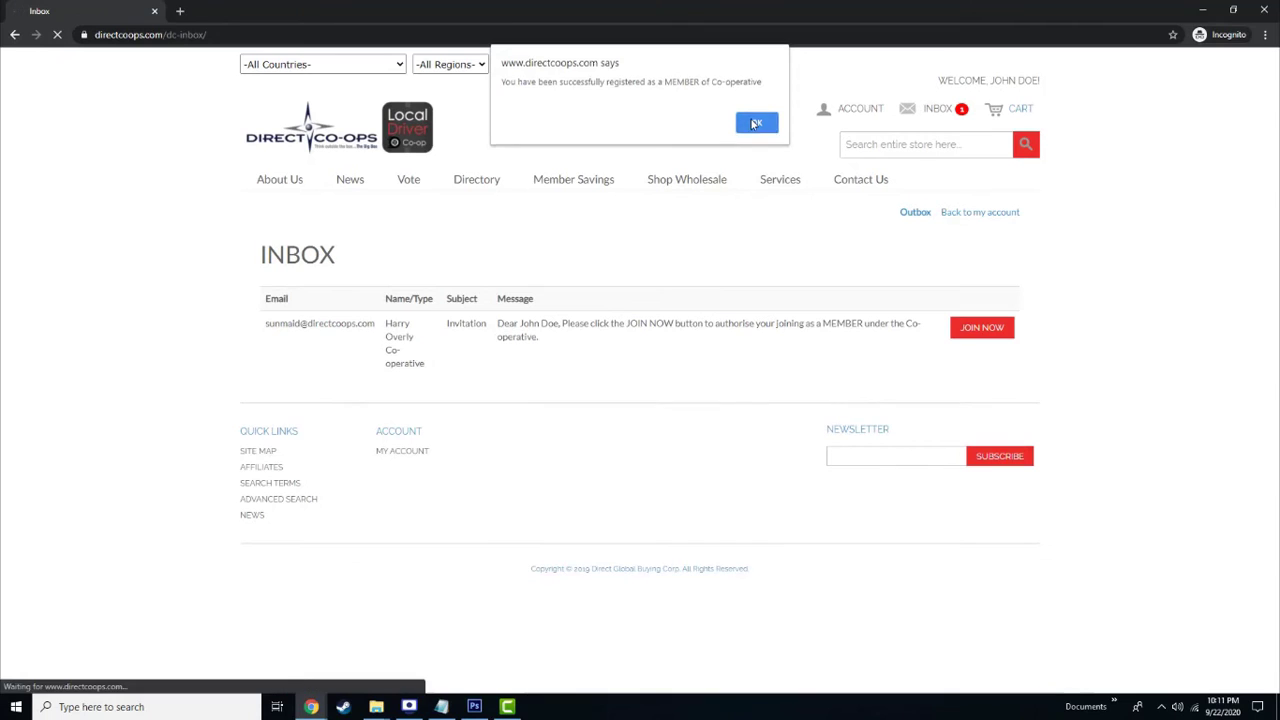
{"action": "left_click", "coordinate": [755, 123]}
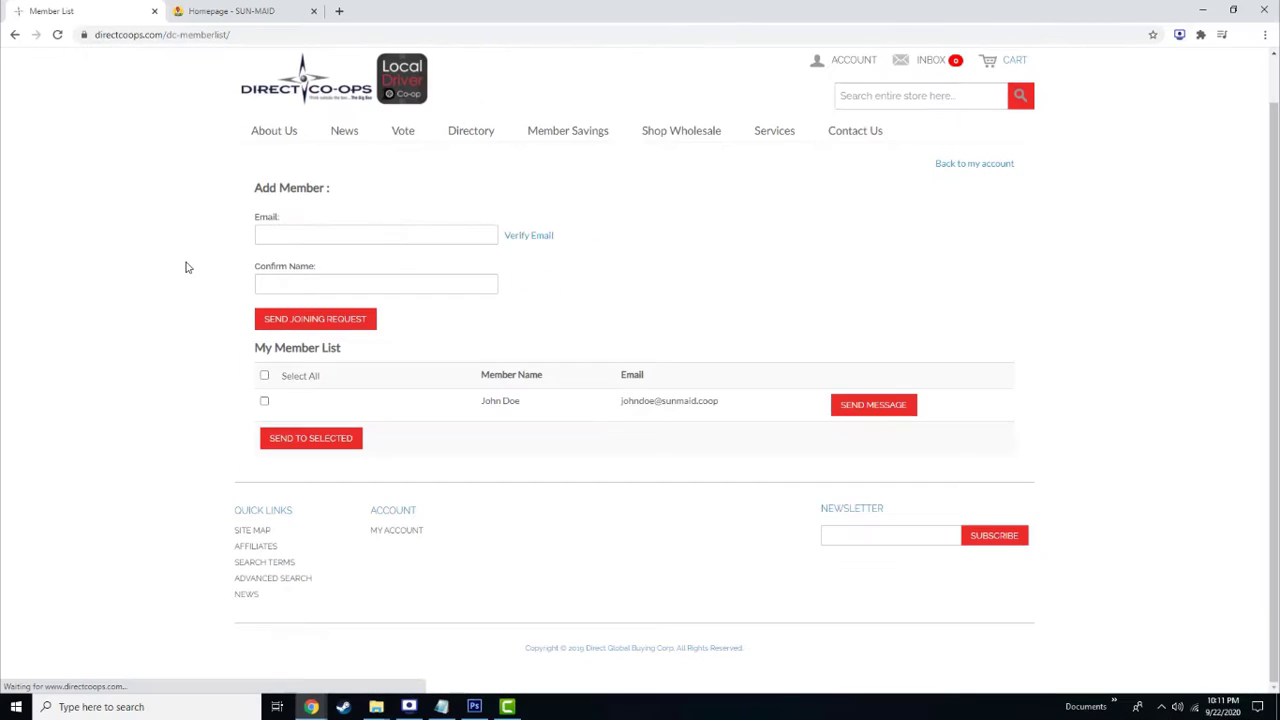
Send the new member a welcome message from My Member List
{"action": "left_click", "coordinate": [264, 400]}
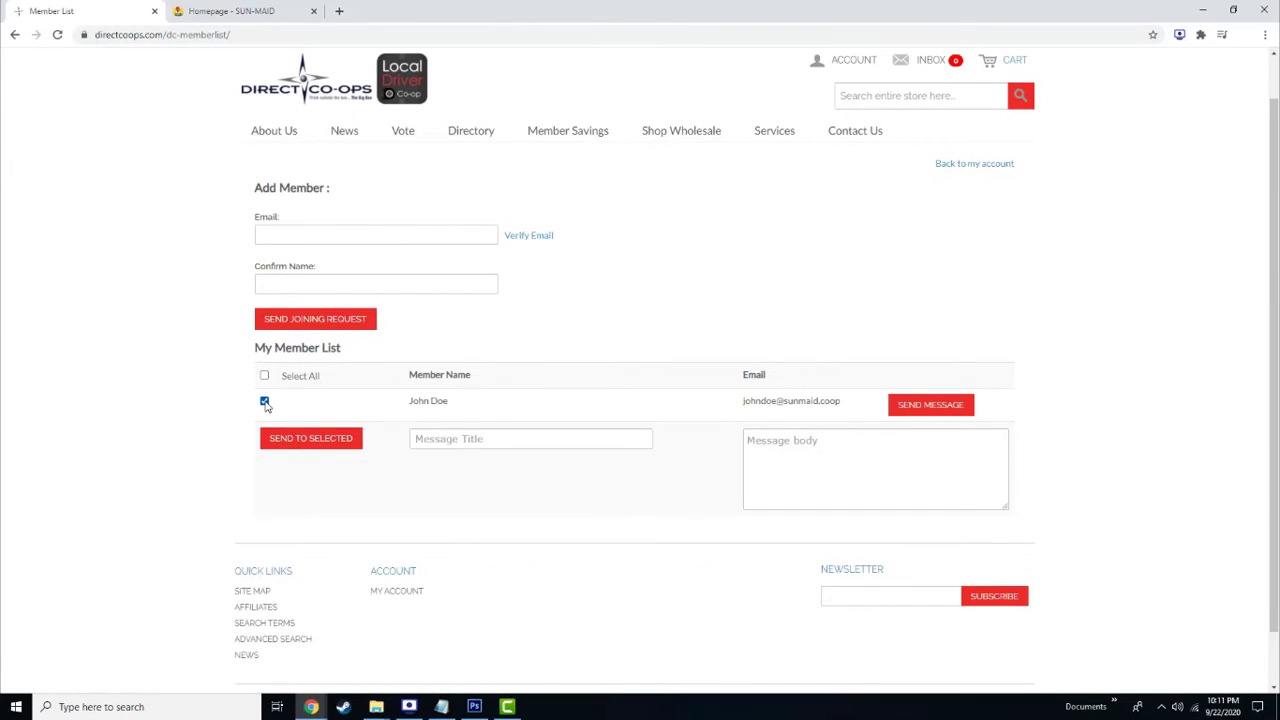
{"action": "left_click", "coordinate": [467, 438]}
{"action": "type", "text": "Hi John!"}
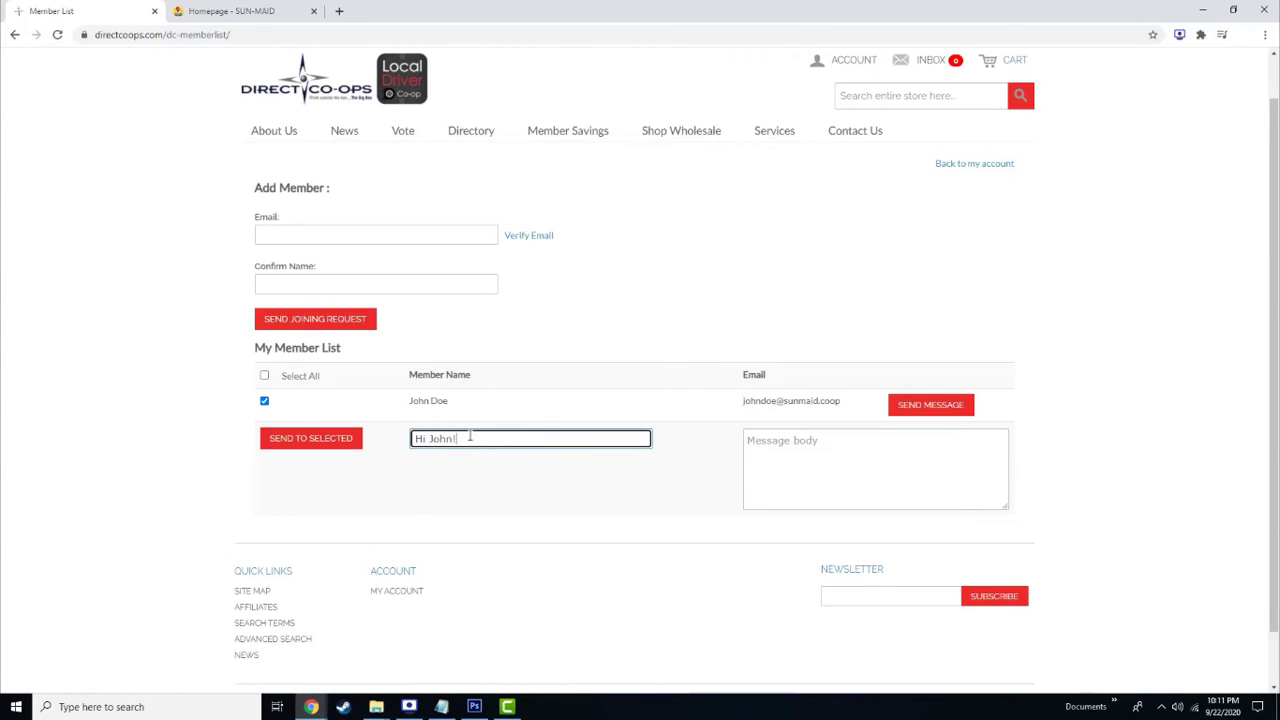
{"action": "key", "text": "Tab"}
{"action": "type", "text": "Welc"}
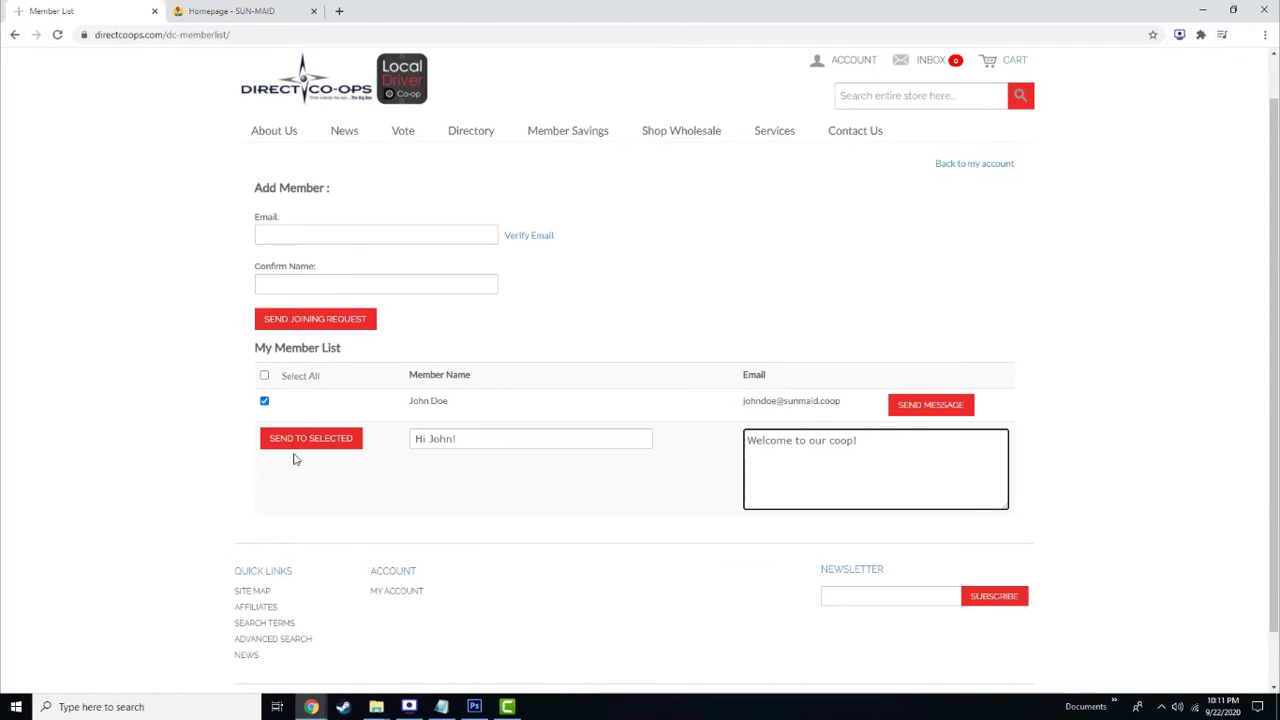
{"action": "left_click", "coordinate": [300, 441]}
{"action": "left_click", "coordinate": [756, 109]}
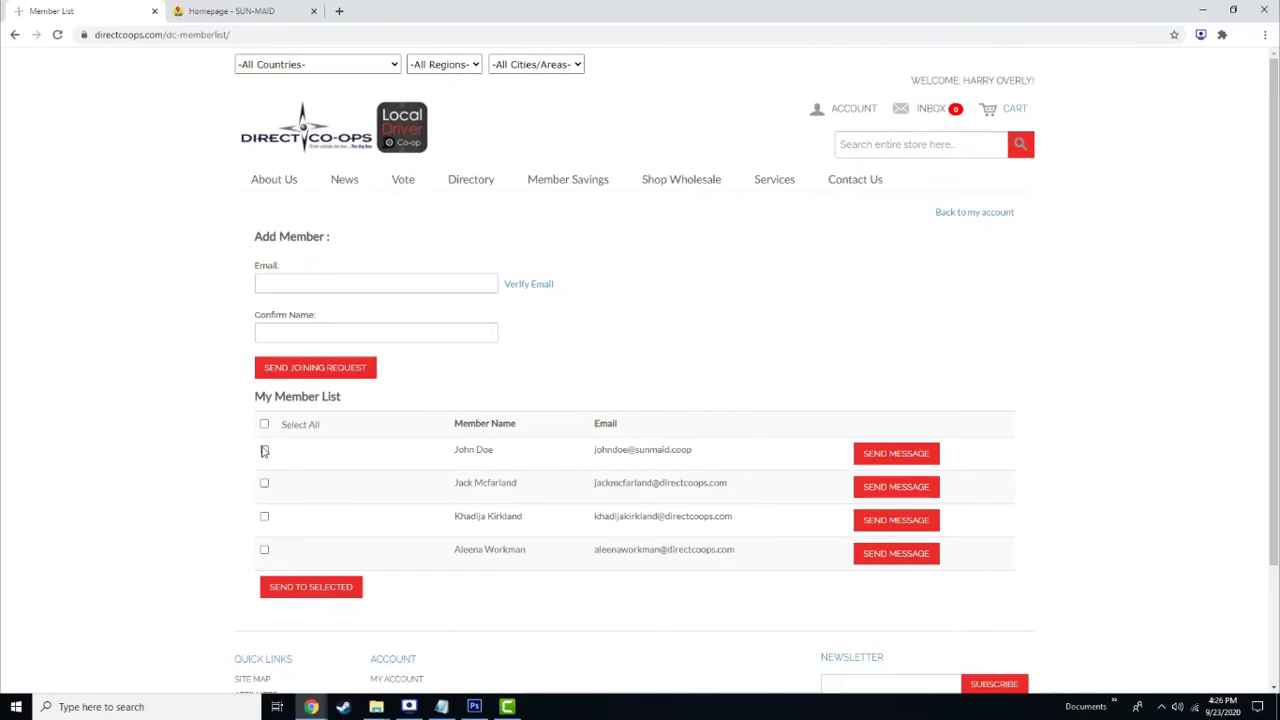
Send all members 'Vote on Organic Fertilizer!' asking them to vote via Vote -> Products, with the link
{"action": "left_click", "coordinate": [264, 451]}
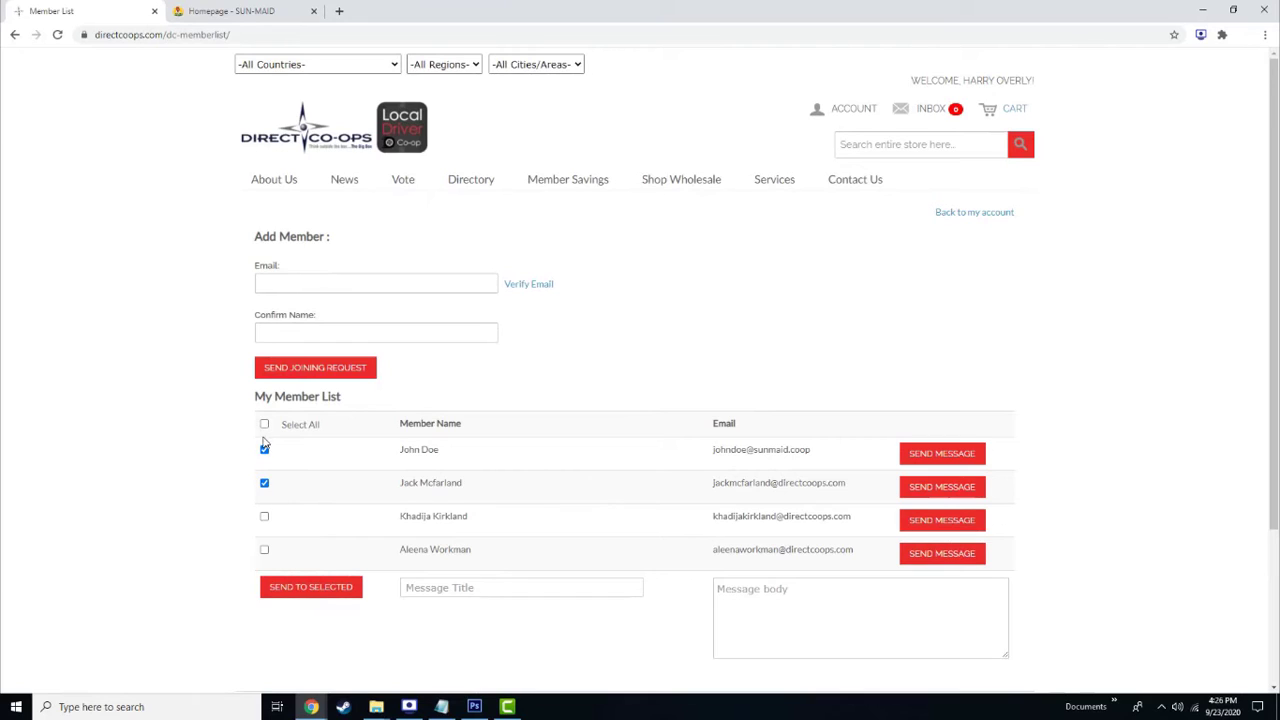
{"action": "left_click", "coordinate": [264, 424]}
{"action": "left_click", "coordinate": [491, 589]}
{"action": "type", "text": "Vote on Organic"}
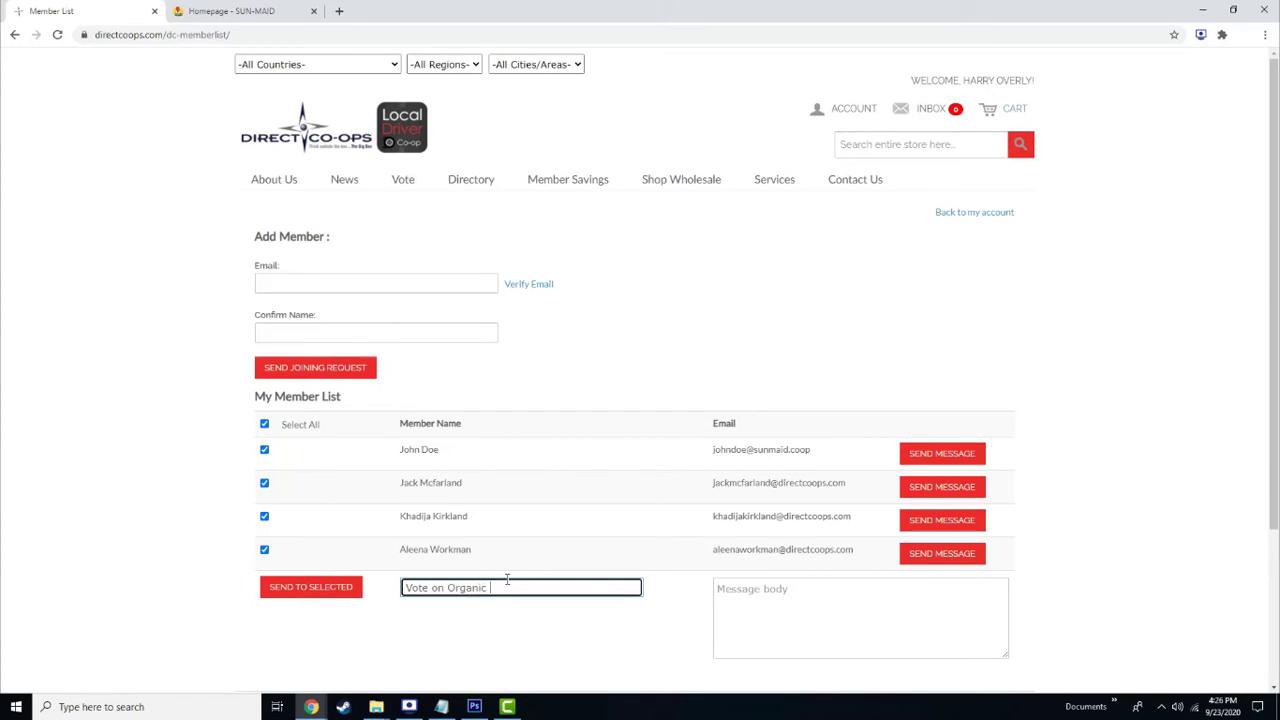
{"action": "type", "text": " Fertilizer!"}
{"action": "key", "text": "Tab"}
{"action": "type", "text": "Please head to Vote -> Products to vote on Organic Fertilizer or click the link"}
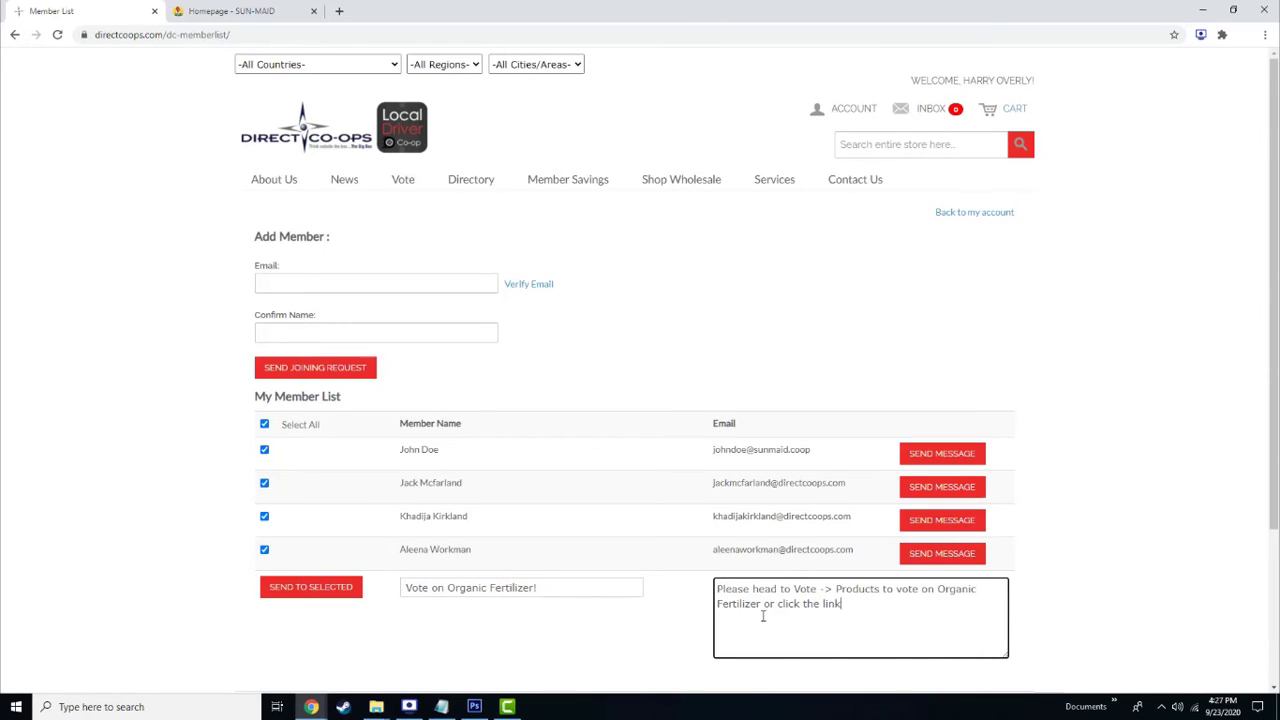
{"action": "type", "text": "https://www.directcoops.com/vote"}
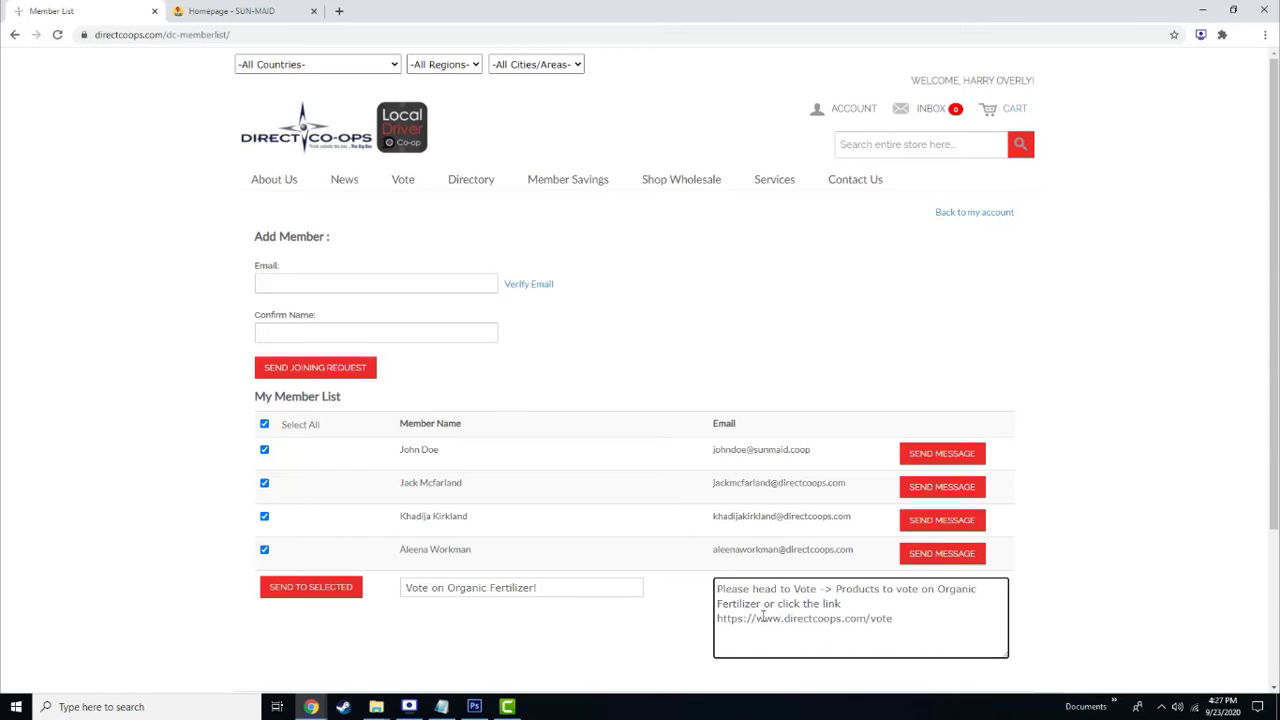
{"action": "left_click", "coordinate": [303, 597]}
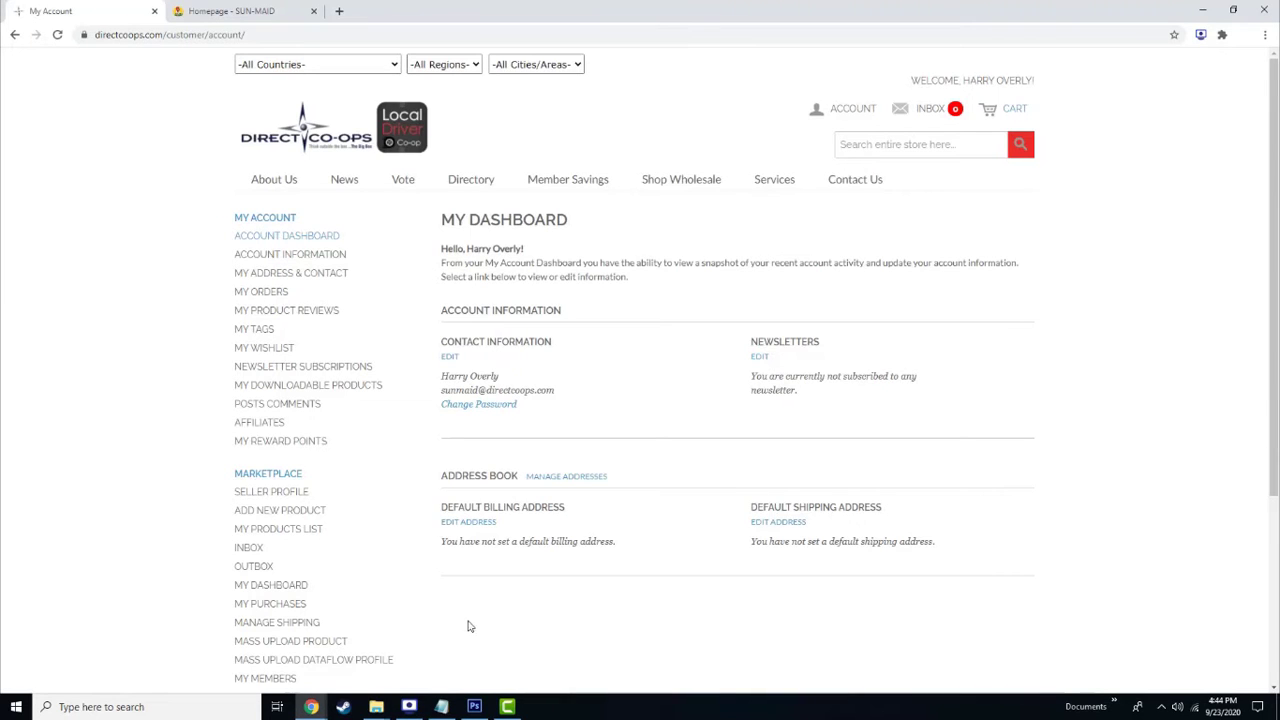
{"action": "scroll", "coordinate": [467, 626], "scroll_direction": "down", "scroll_amount": 2}
{"action": "left_click", "coordinate": [288, 566]}
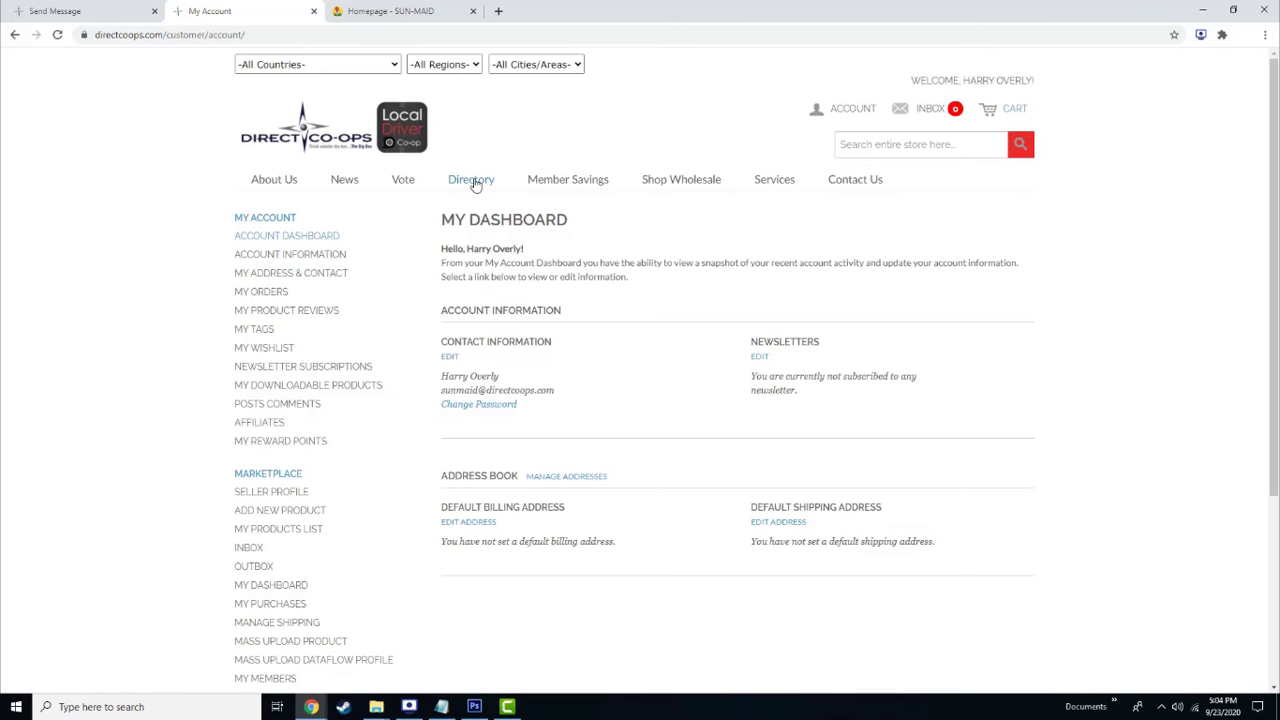
Open the Sun-Maid storefront via Directory > Cooperative > Agricultural Co-ops
{"action": "left_click", "coordinate": [472, 181]}
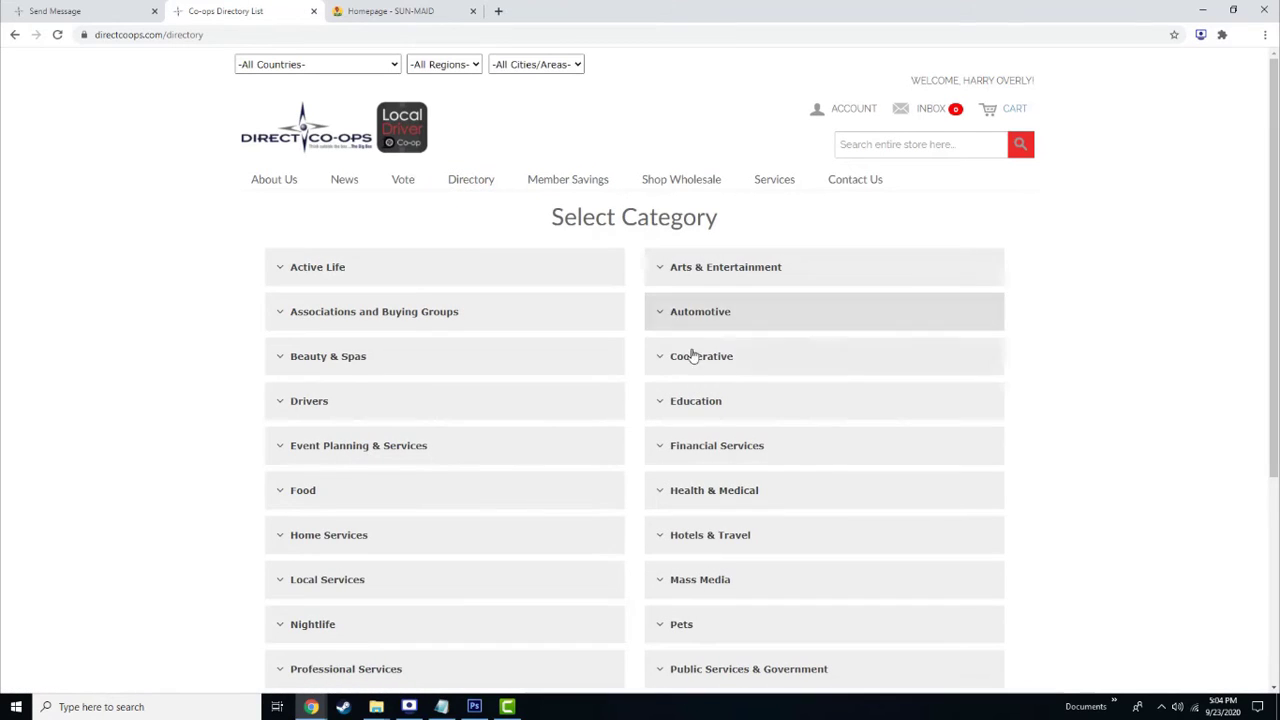
{"action": "left_click", "coordinate": [697, 360]}
{"action": "left_click", "coordinate": [714, 389]}
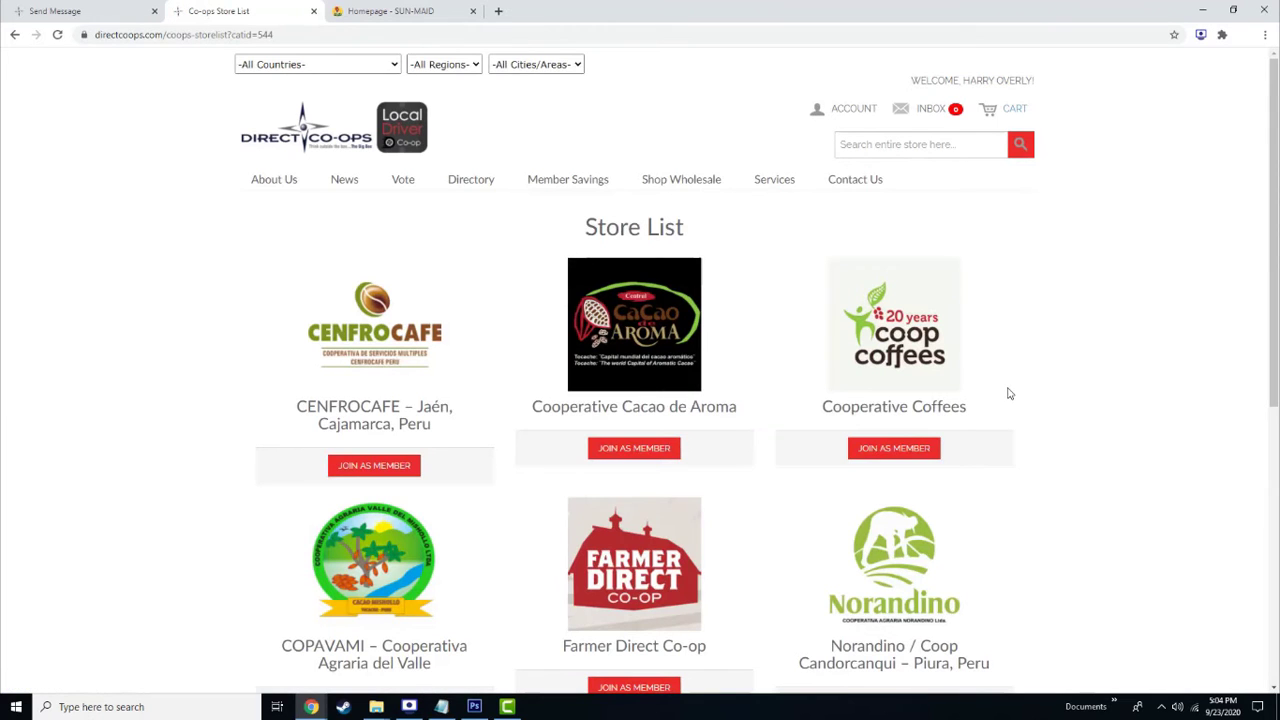
{"action": "scroll", "coordinate": [998, 397], "scroll_direction": "down", "scroll_amount": 1}
{"action": "scroll", "coordinate": [998, 397], "scroll_direction": "down", "scroll_amount": 3}
{"action": "left_click", "coordinate": [890, 468]}
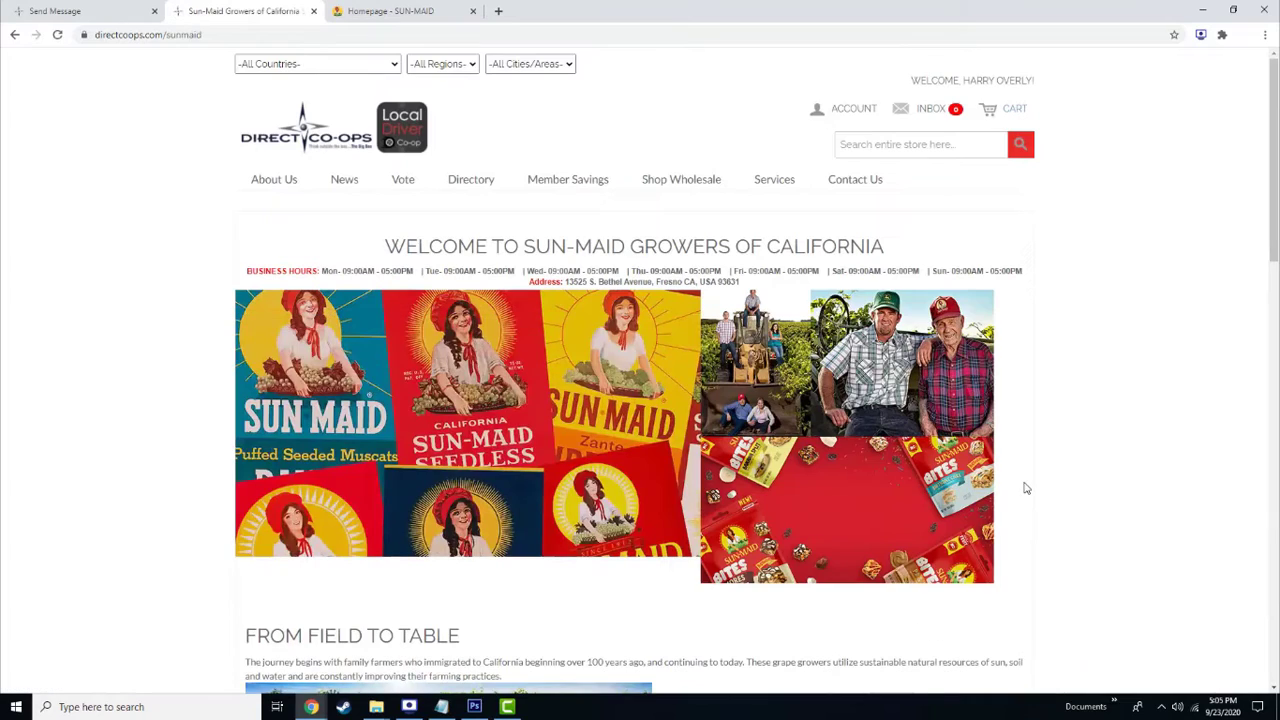
Scroll to the storefront's Member List and open a member's shop
{"action": "scroll", "coordinate": [1026, 488], "scroll_direction": "down", "scroll_amount": 7}
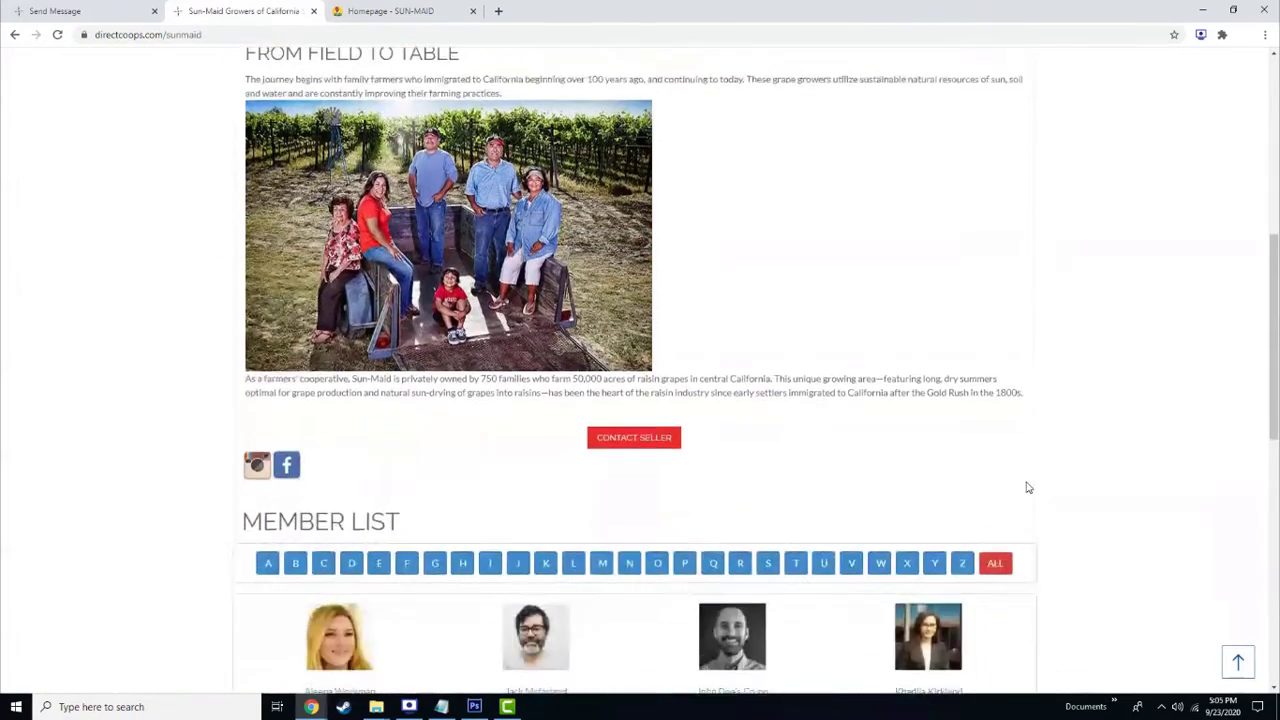
{"action": "scroll", "coordinate": [1026, 488], "scroll_direction": "down", "scroll_amount": 2}
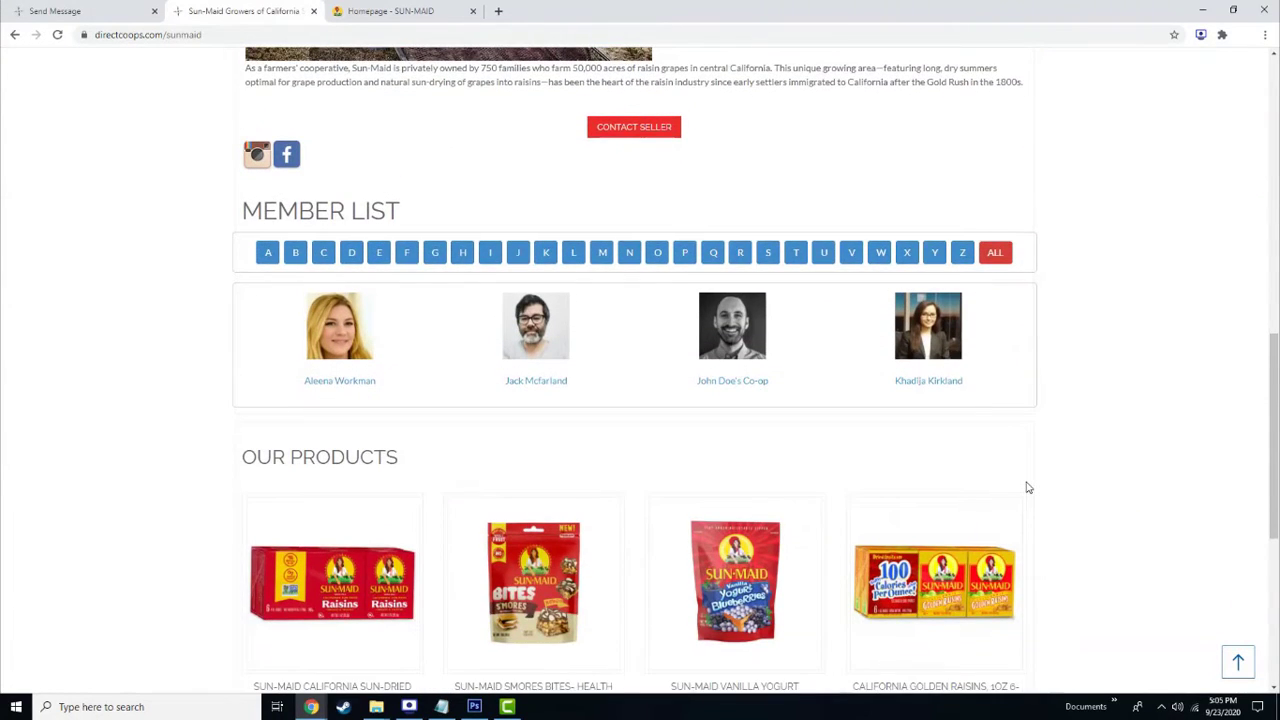
{"action": "scroll", "coordinate": [1026, 488], "scroll_direction": "down", "scroll_amount": 1}
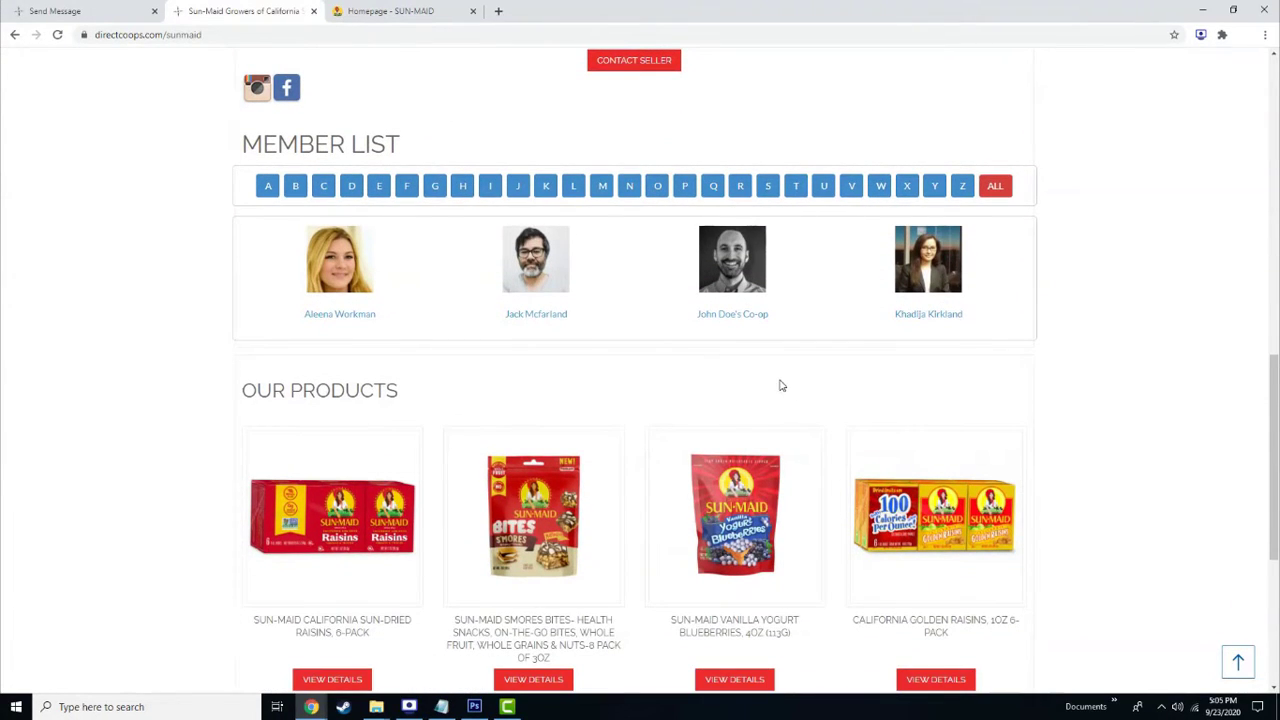
{"action": "left_click", "coordinate": [540, 266]}
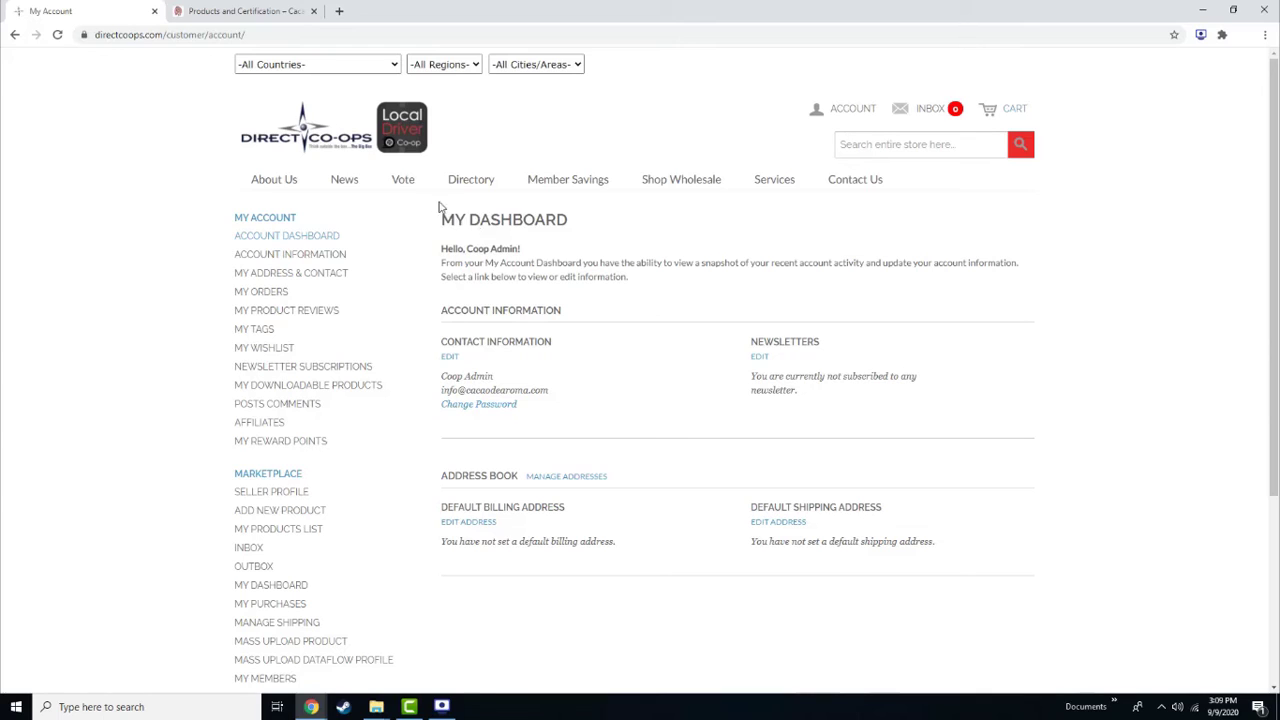
Vote for Motor Oil (Brand Name) on the product voting page, bringing it to 32/1,000
{"action": "mouse_move", "coordinate": [400, 186]}
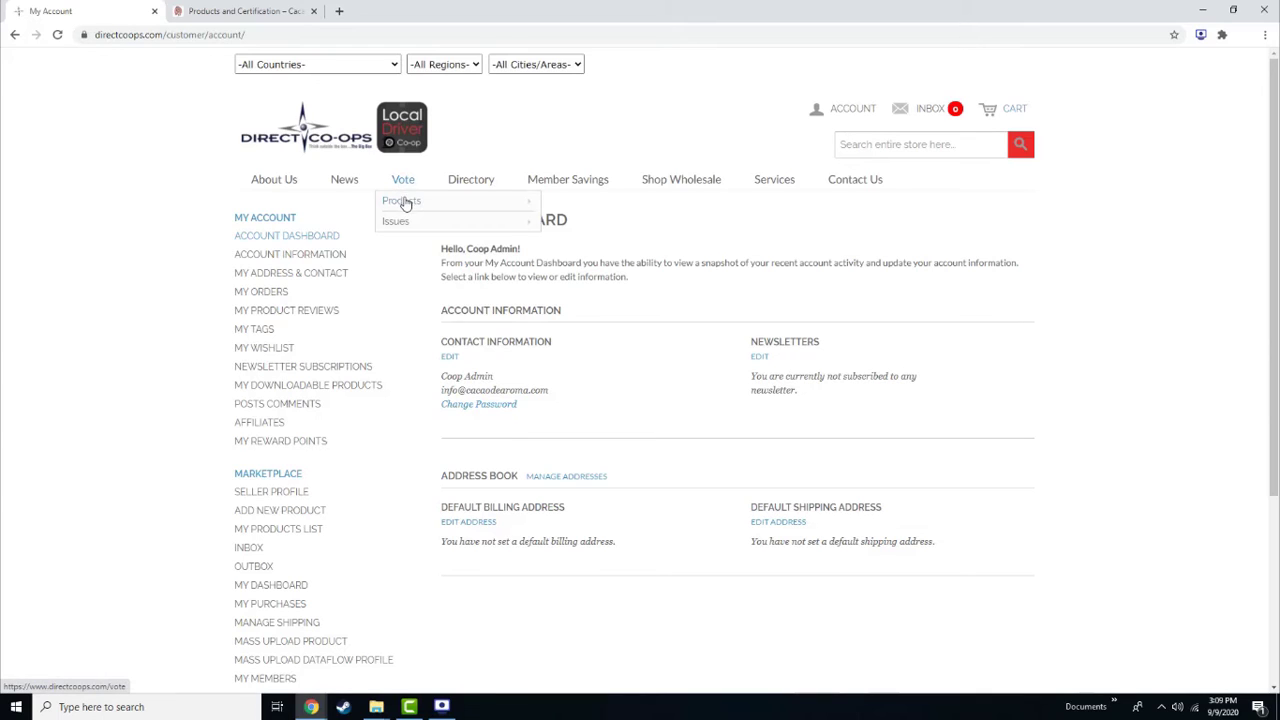
{"action": "left_click", "coordinate": [400, 207]}
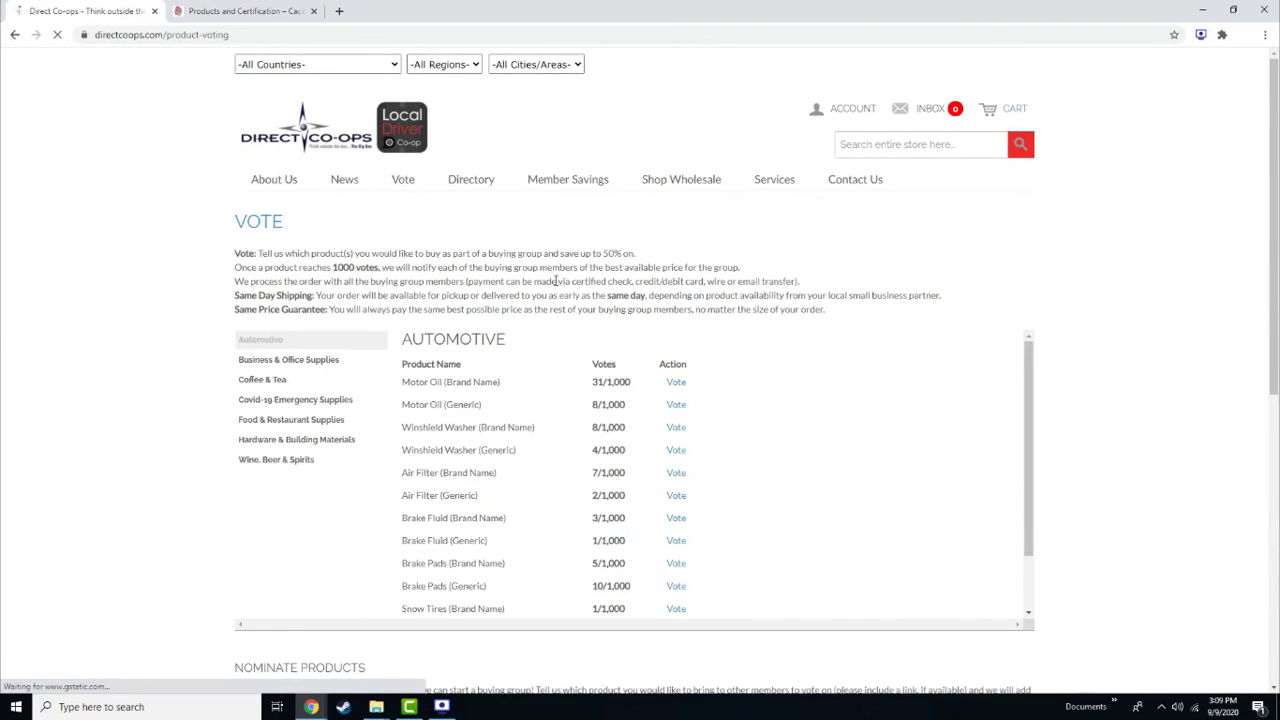
{"action": "left_click", "coordinate": [676, 383]}
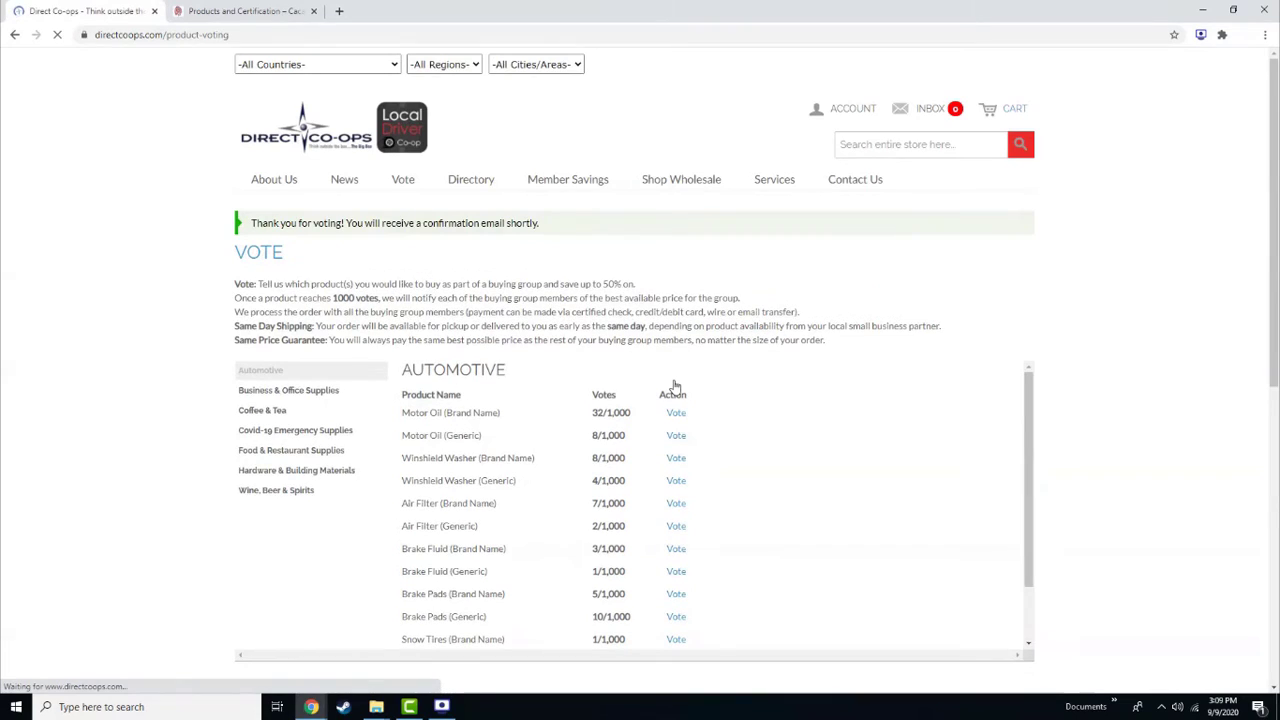
Browse the Business & Office Supplies, Coffee & Tea, and Covid-19 Emergency Supplies categories
{"action": "left_click", "coordinate": [247, 394]}
{"action": "left_click", "coordinate": [252, 411]}
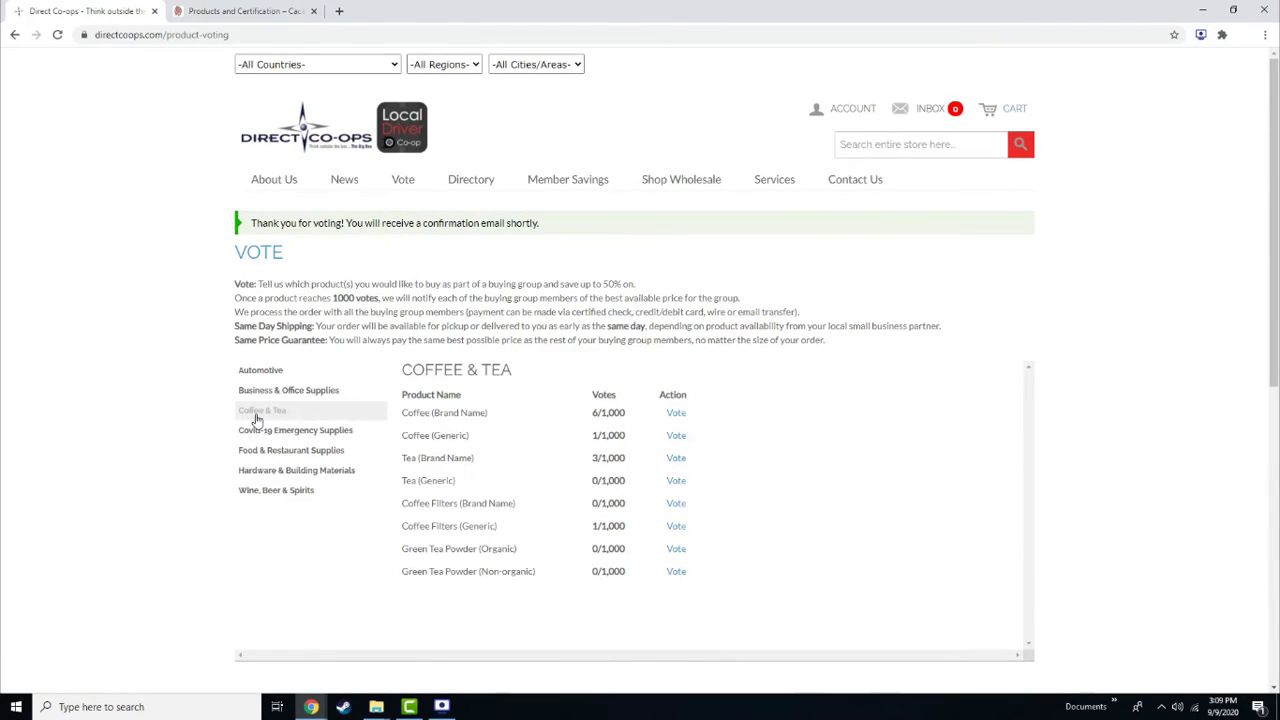
{"action": "left_click", "coordinate": [256, 430]}
{"action": "scroll", "coordinate": [180, 455], "scroll_direction": "down", "scroll_amount": 5}
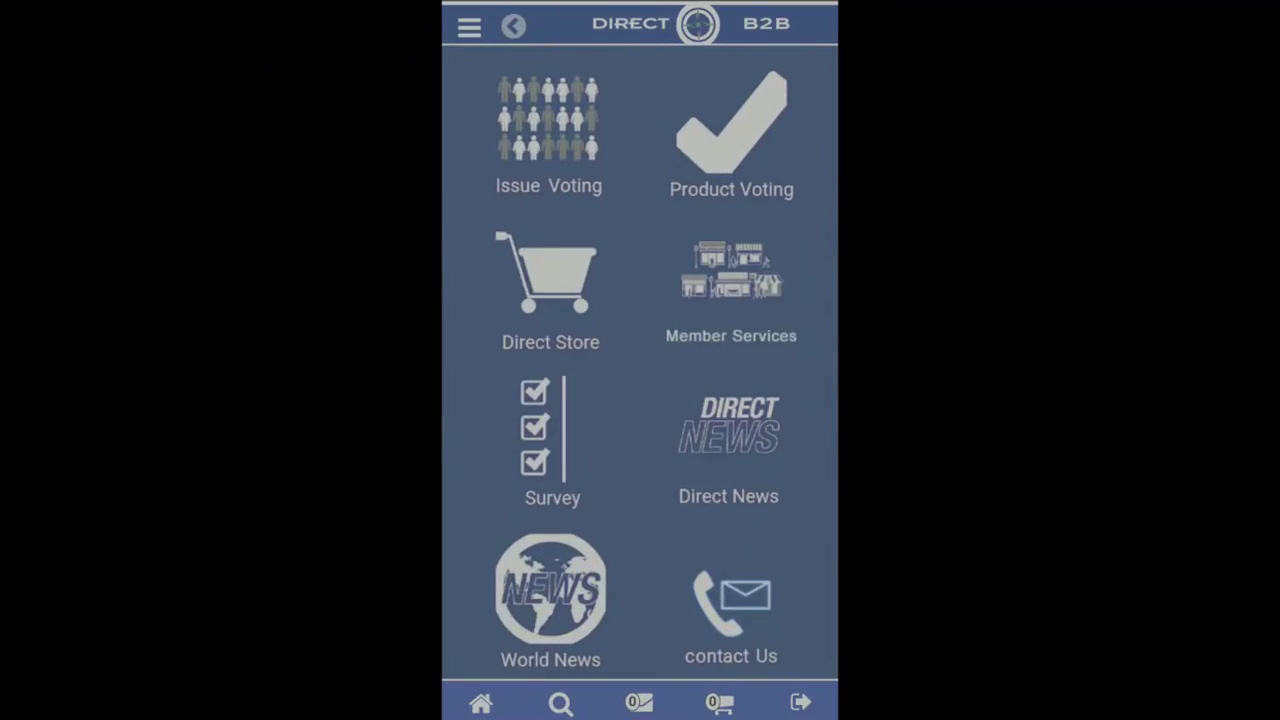
Vote for Winshield Washer (Brand Name) under Automotive in the app's Product Voting
{"action": "left_click", "coordinate": [731, 135]}
{"action": "scroll", "coordinate": [640, 360], "scroll_direction": "up", "scroll_amount": 5}
{"action": "left_click", "coordinate": [523, 170]}
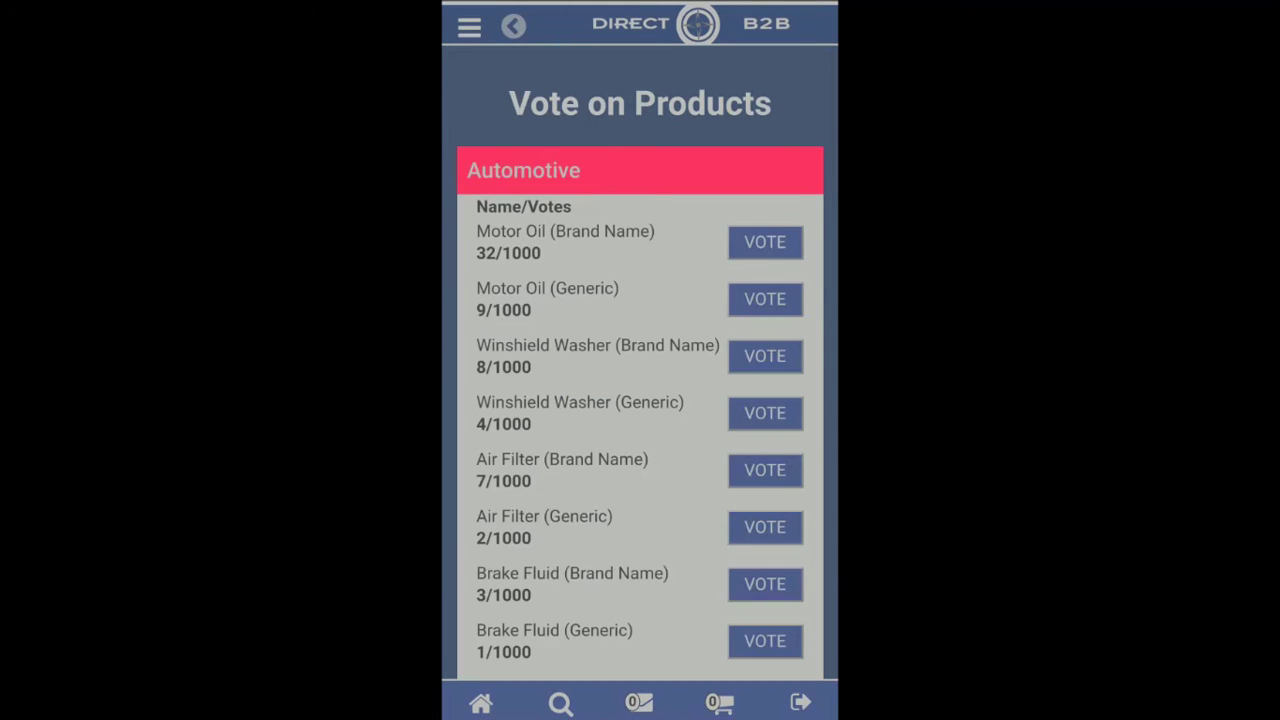
{"action": "left_click", "coordinate": [765, 356]}
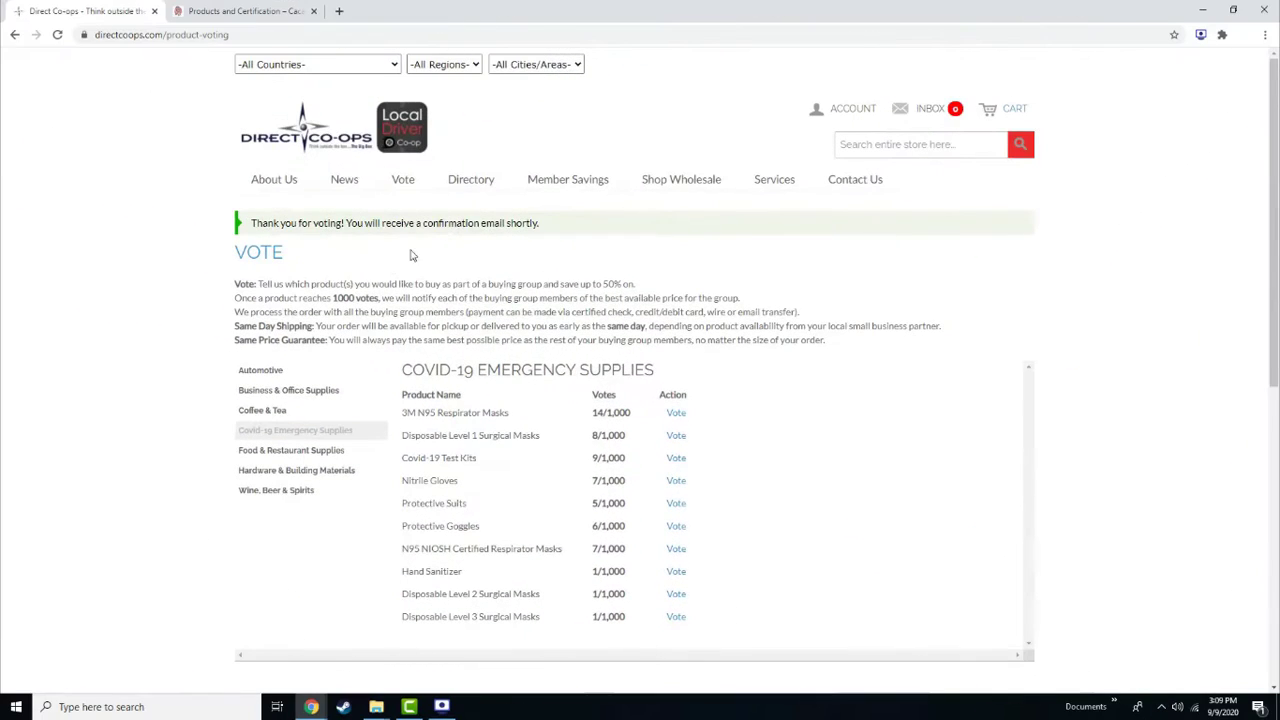
Vote YES on 'Should all co-ops join their purchases?' under Co-ops Issues, raising it to 13 yes
{"action": "mouse_move", "coordinate": [409, 190]}
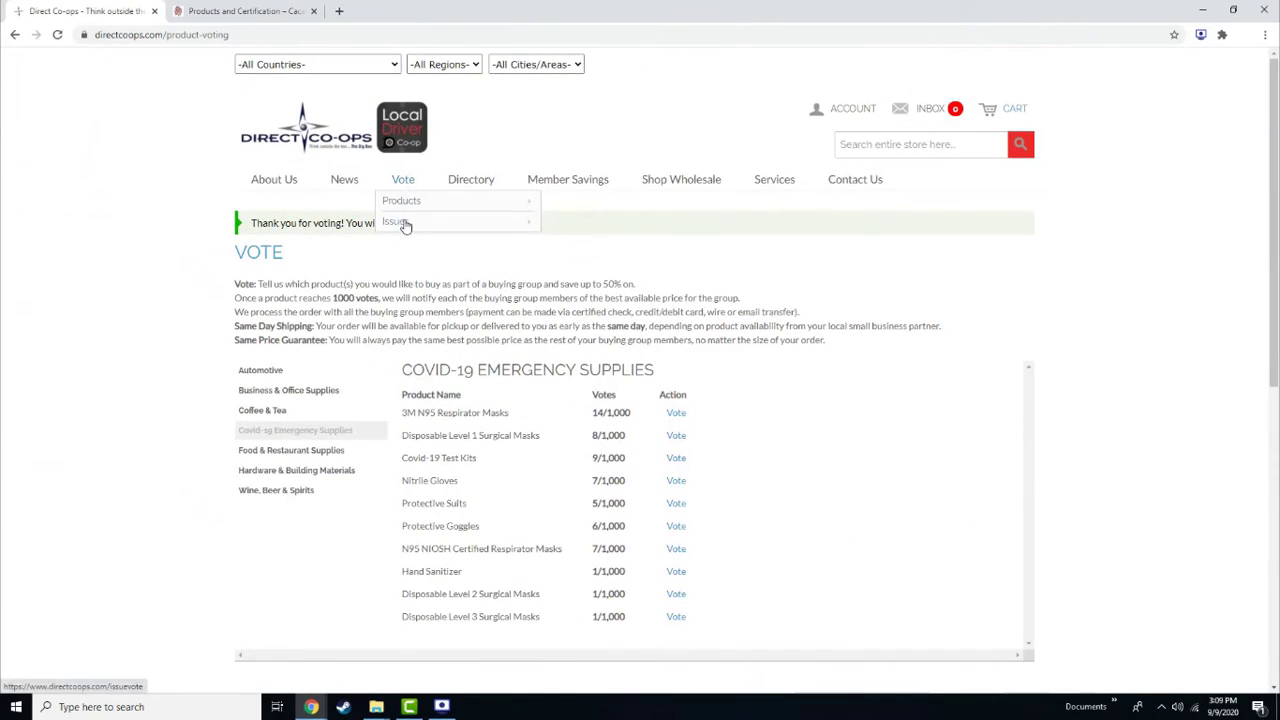
{"action": "left_click", "coordinate": [405, 224]}
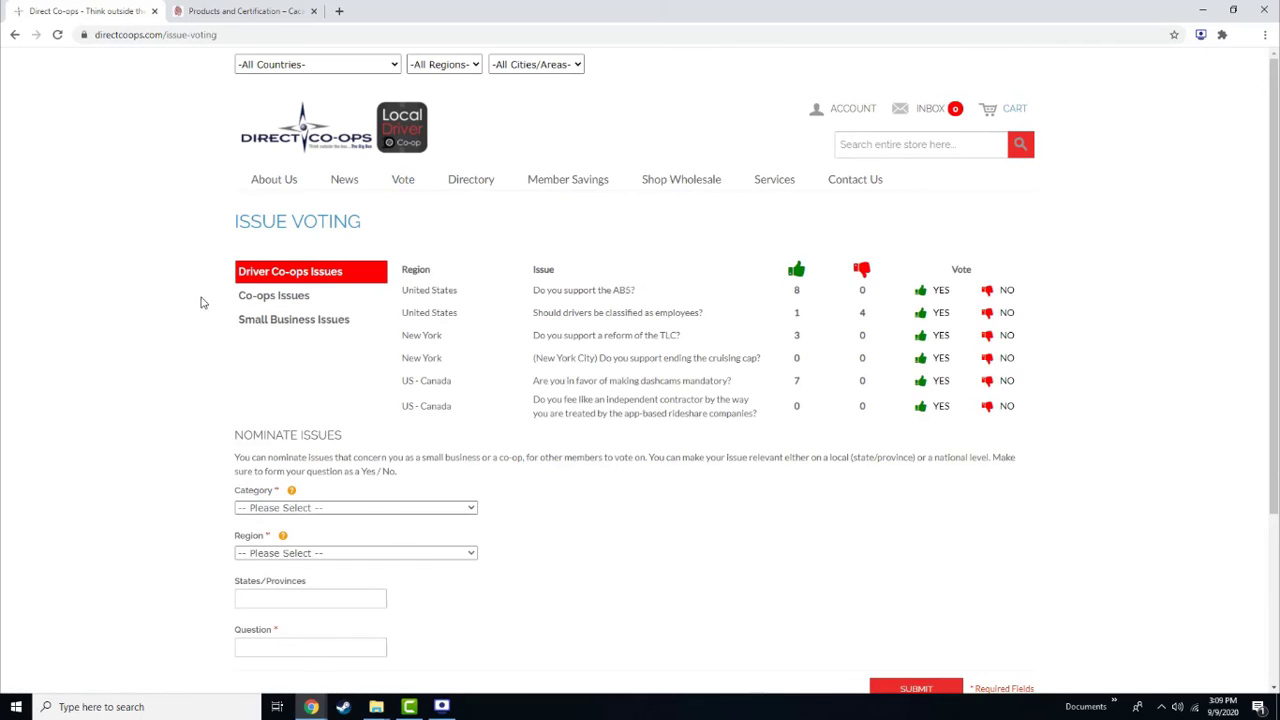
{"action": "left_click", "coordinate": [243, 298]}
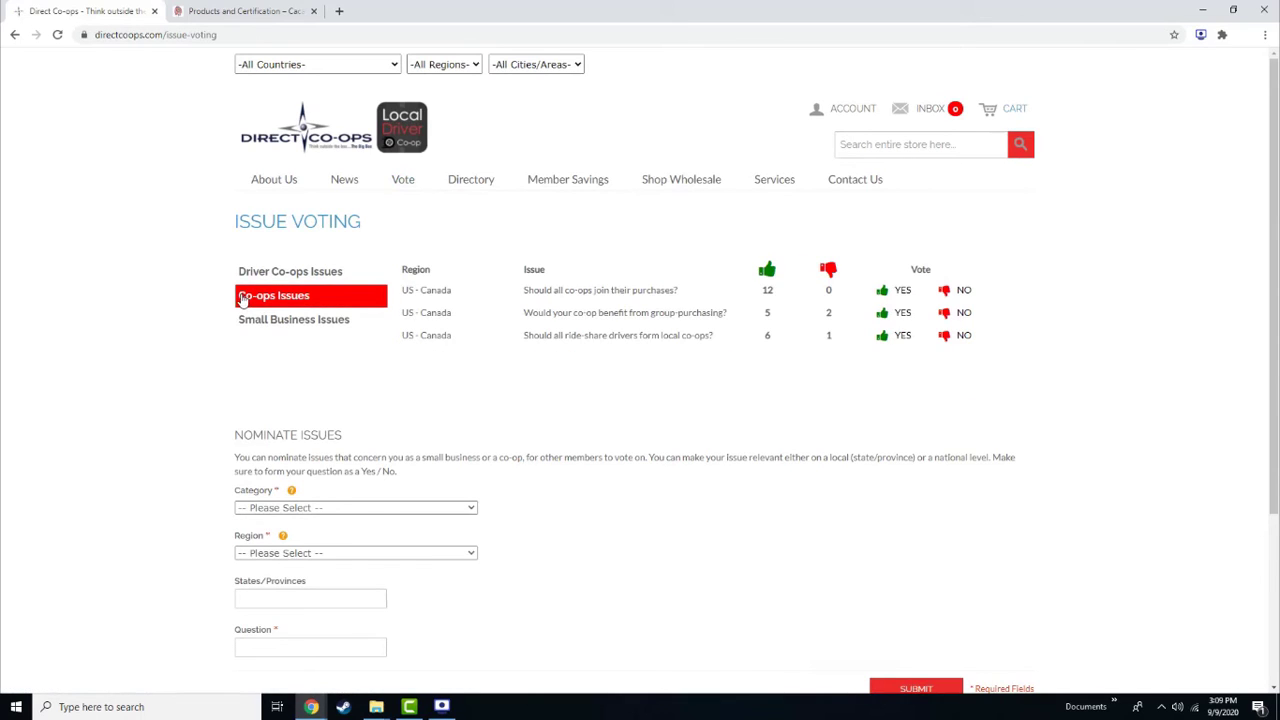
{"action": "left_click", "coordinate": [884, 293]}
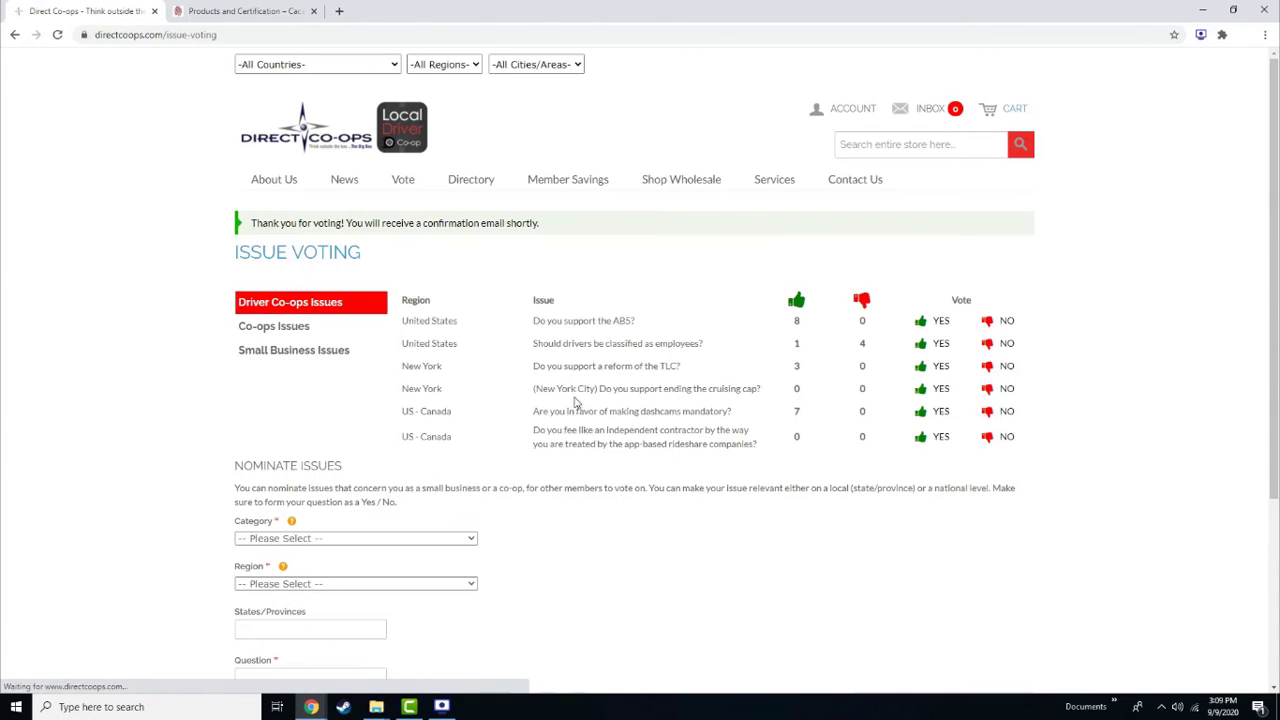
{"action": "left_click", "coordinate": [310, 328]}
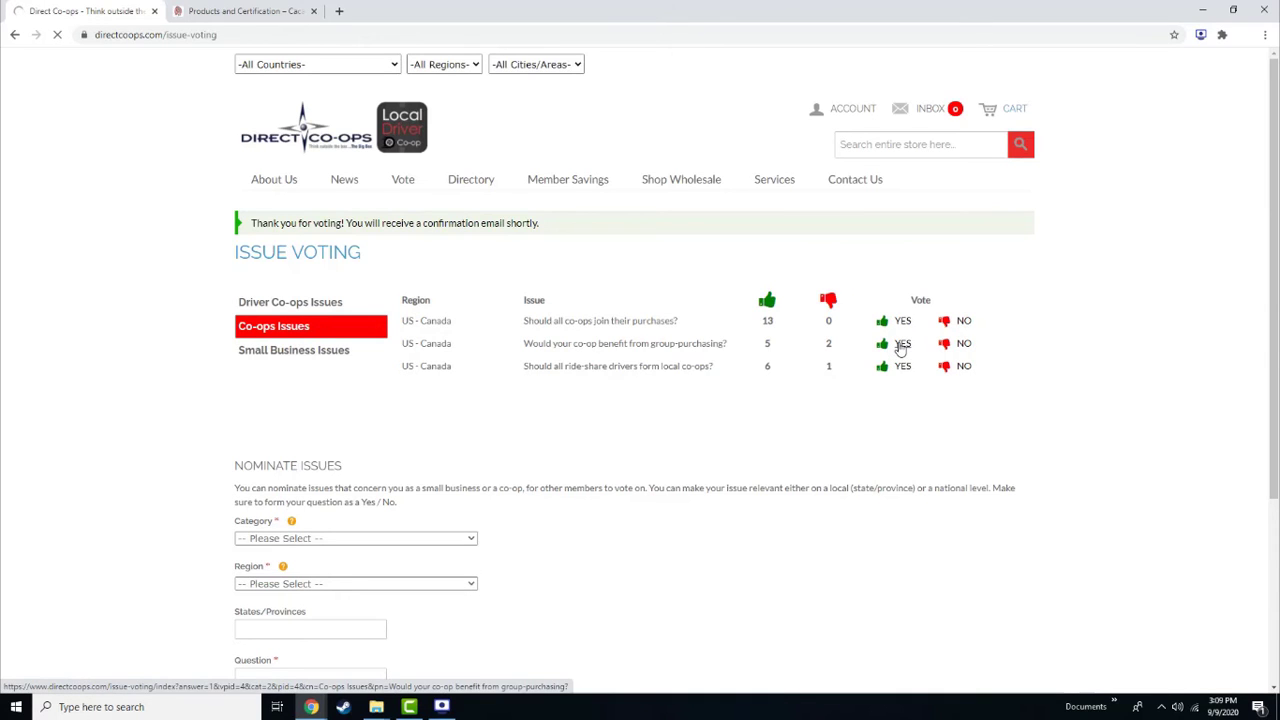
{"action": "left_click", "coordinate": [287, 330]}
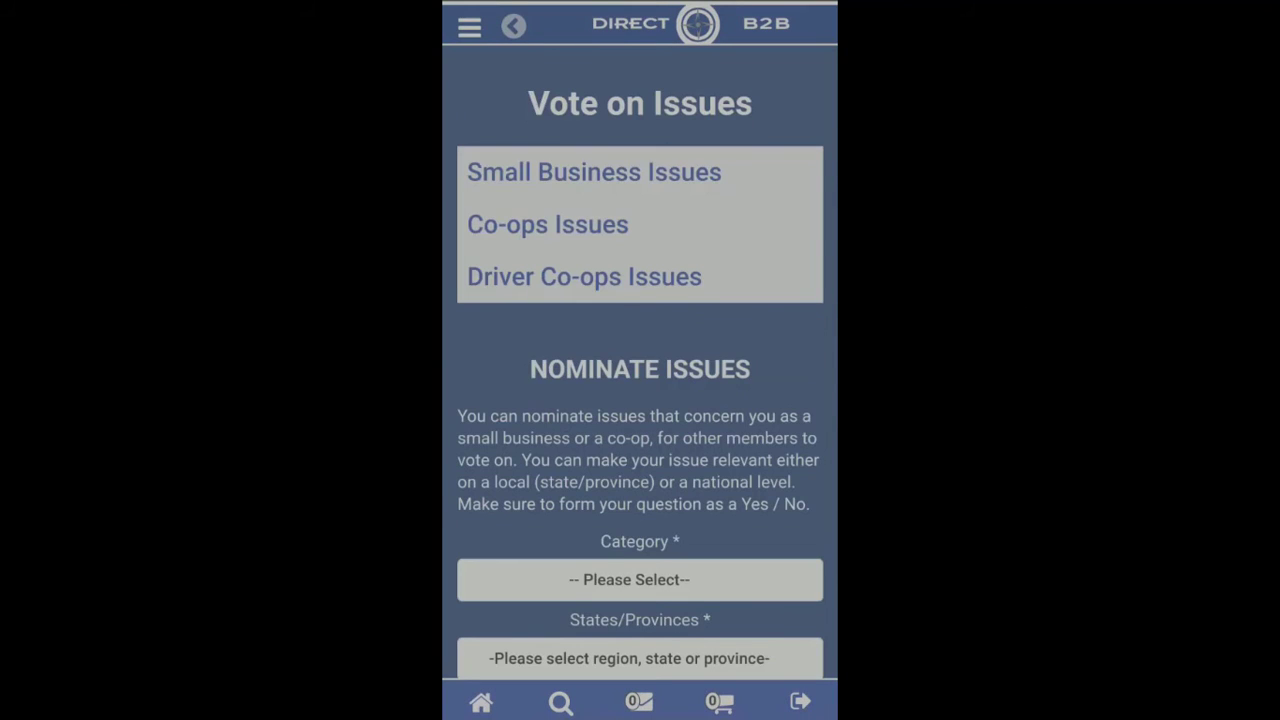
In the app, vote yes on 'Should all co-ops join their purchases?' and dismiss the alert, showing 14 yes
{"action": "left_click", "coordinate": [548, 224]}
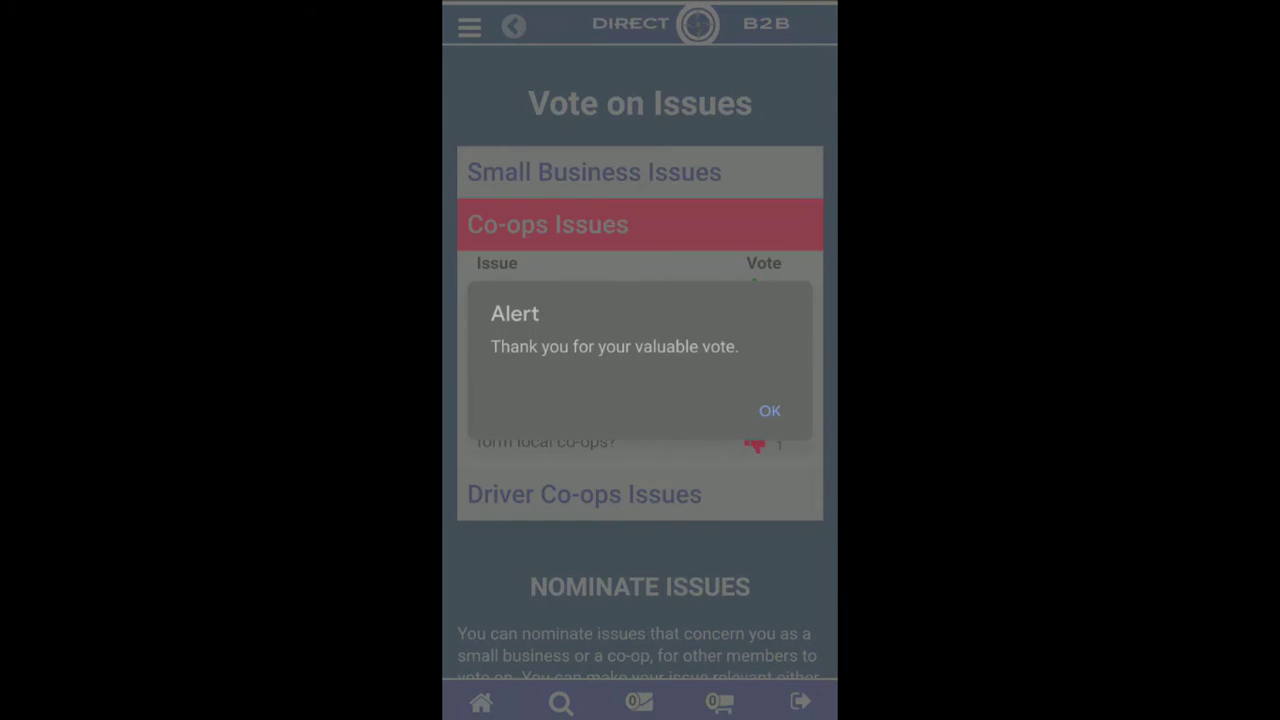
{"action": "left_click", "coordinate": [769, 410]}
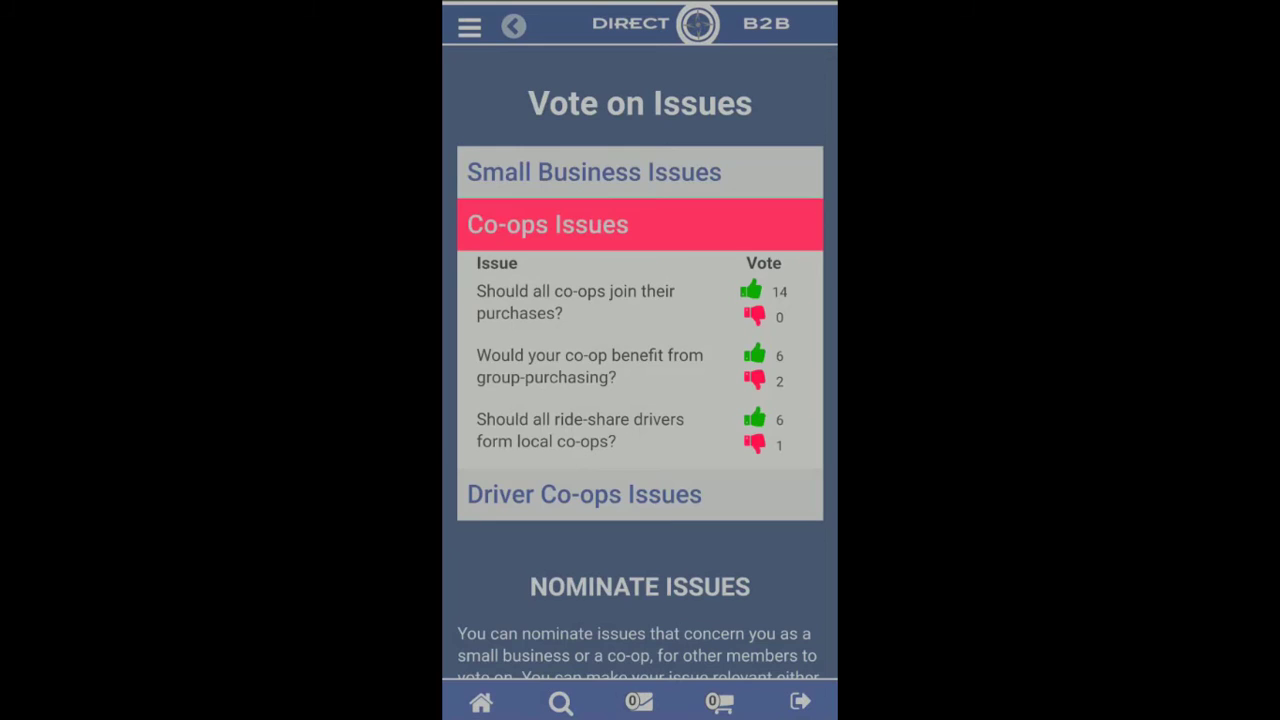
{"action": "scroll", "coordinate": [640, 362], "scroll_direction": "down", "scroll_amount": 5}
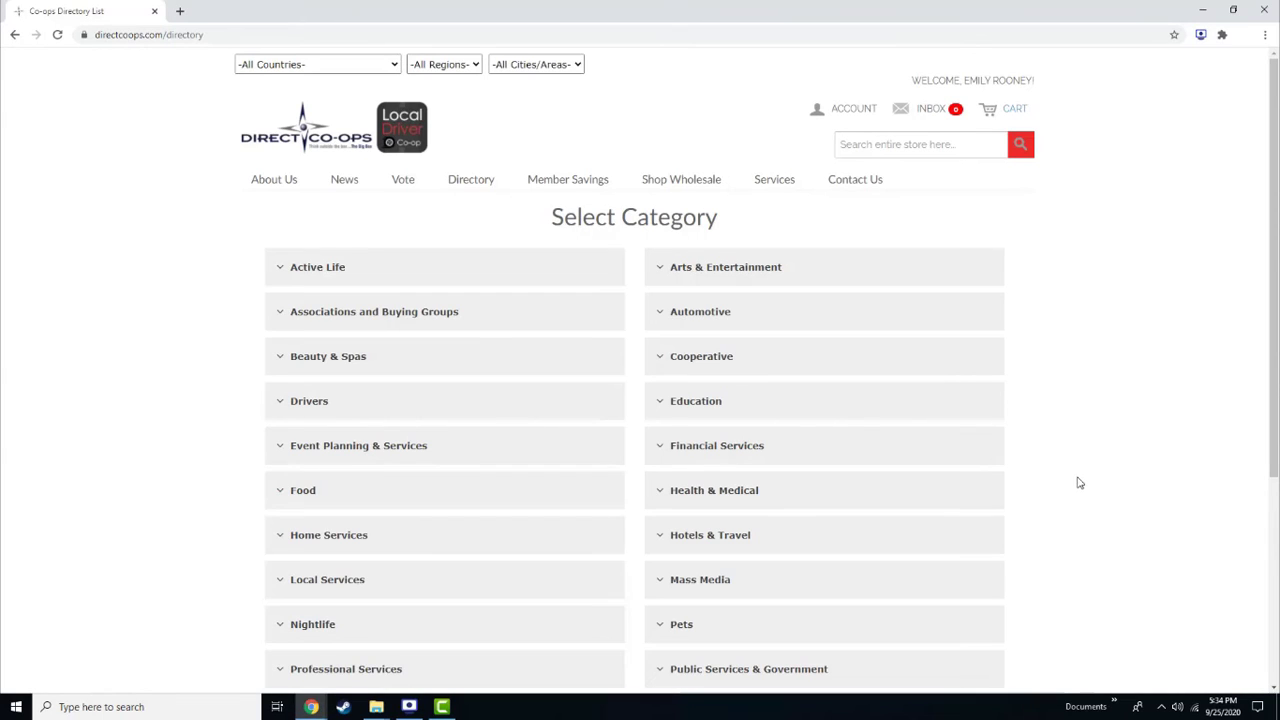
Open the Agricultural Council of California page from the directory's Associations and Buying Groups
{"action": "left_click", "coordinate": [474, 309]}
{"action": "left_click", "coordinate": [400, 346]}
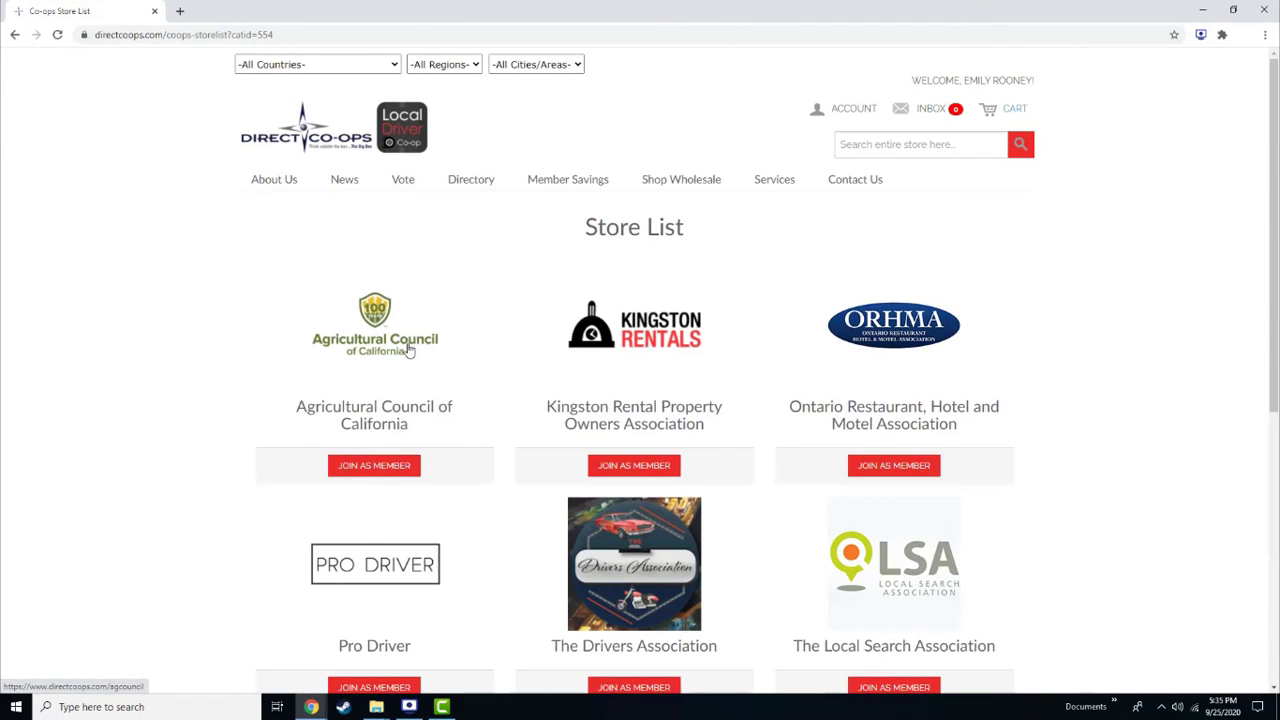
{"action": "left_click", "coordinate": [407, 347]}
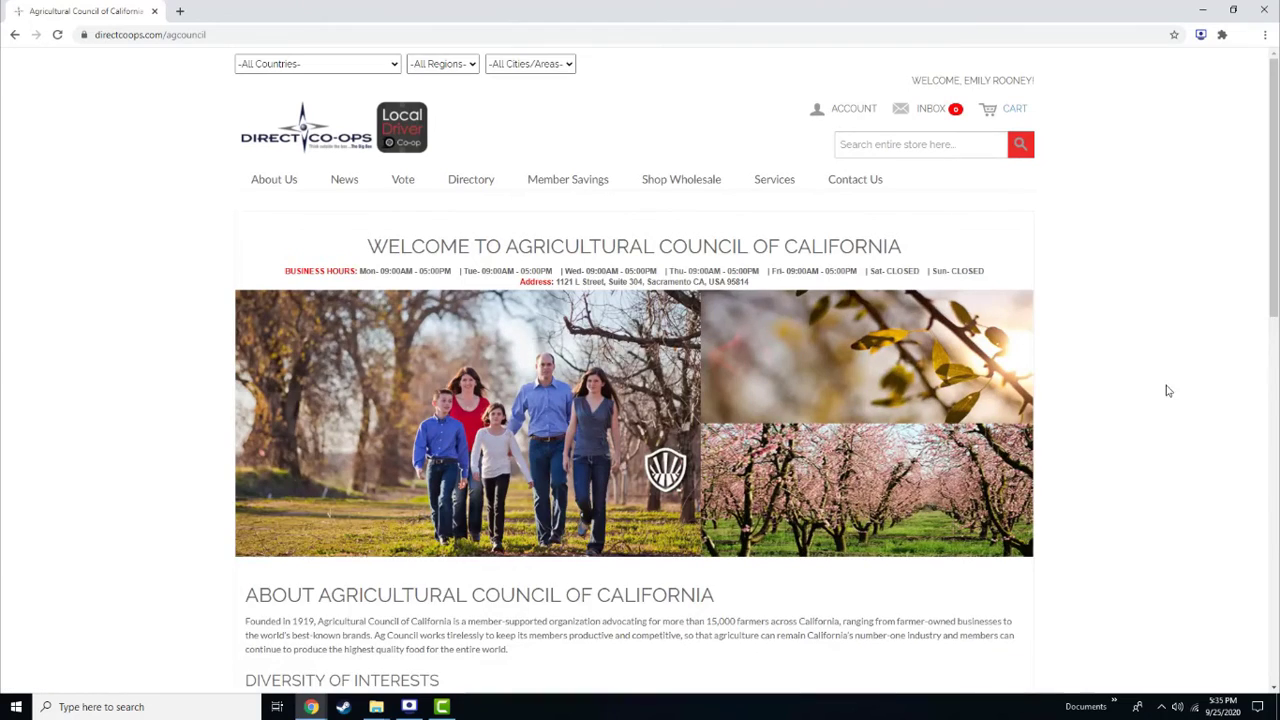
{"action": "scroll", "coordinate": [1166, 390], "scroll_direction": "down", "scroll_amount": 4}
{"action": "scroll", "coordinate": [1166, 390], "scroll_direction": "down", "scroll_amount": 1}
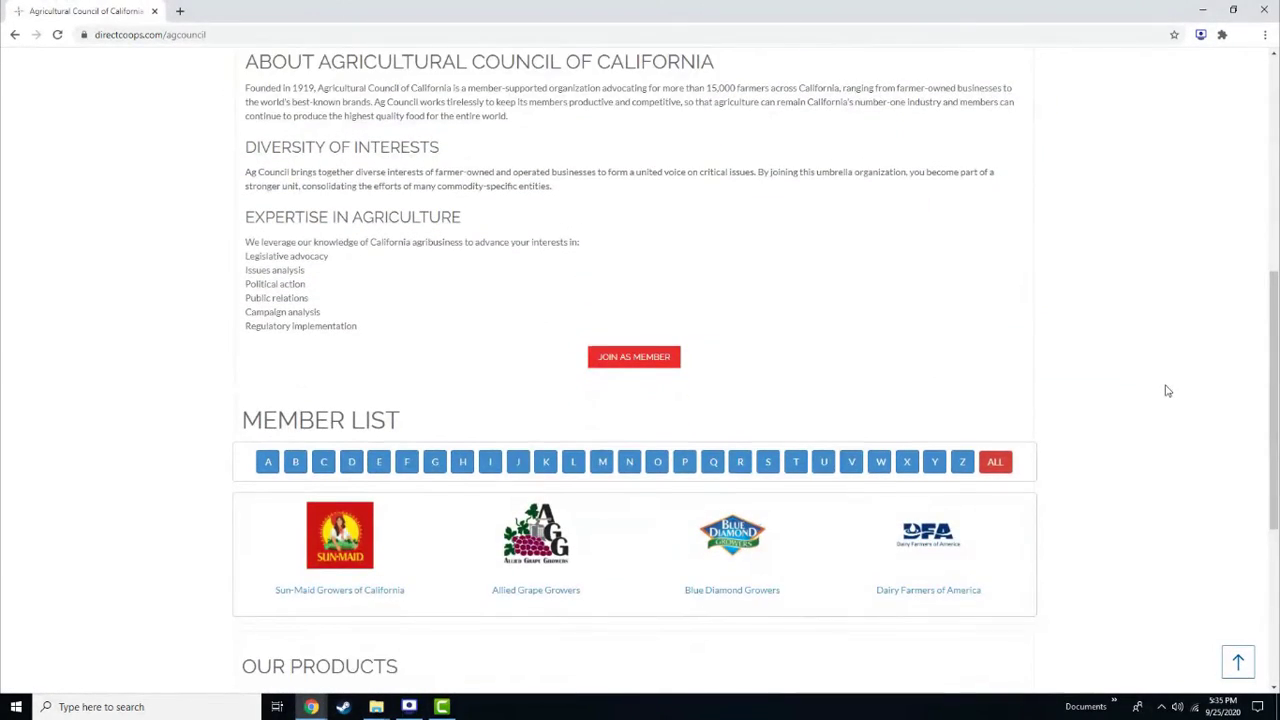
{"action": "scroll", "coordinate": [1166, 390], "scroll_direction": "down", "scroll_amount": 1}
Go to Sun-Maid Growers of California, open a member's shop page, and select all members
{"action": "left_click", "coordinate": [361, 467]}
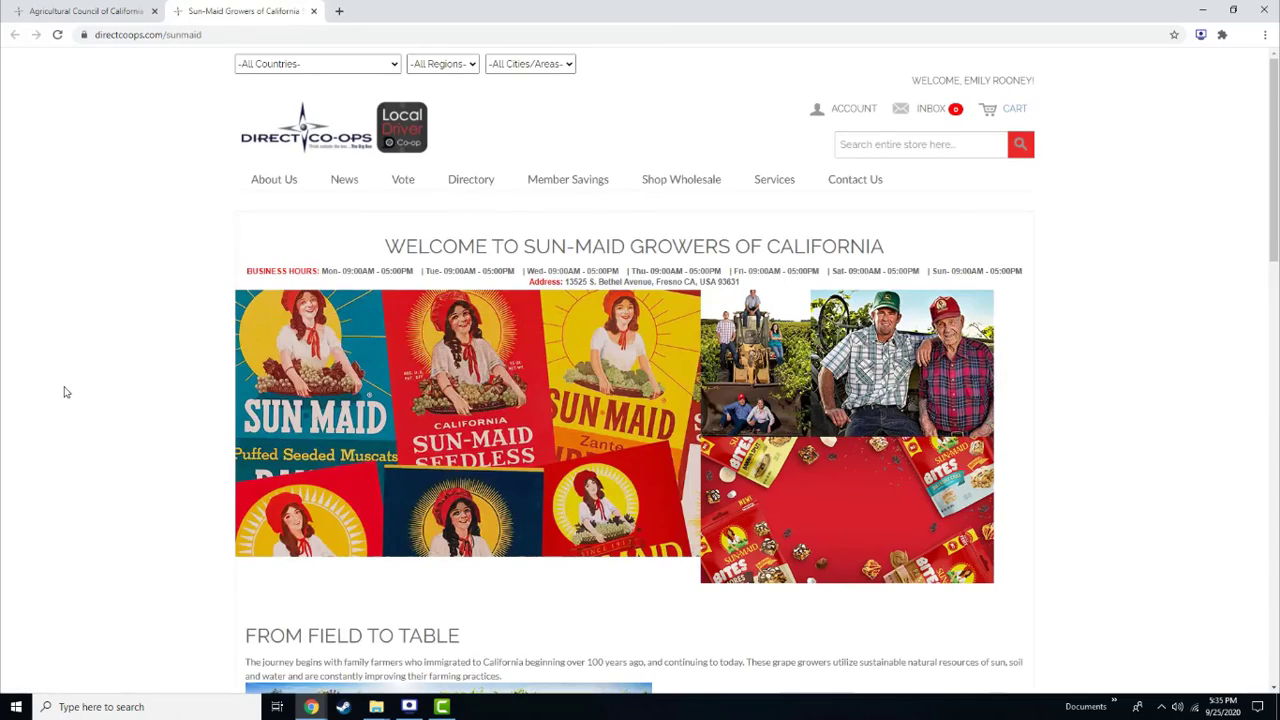
{"action": "scroll", "coordinate": [104, 391], "scroll_direction": "down", "scroll_amount": 5}
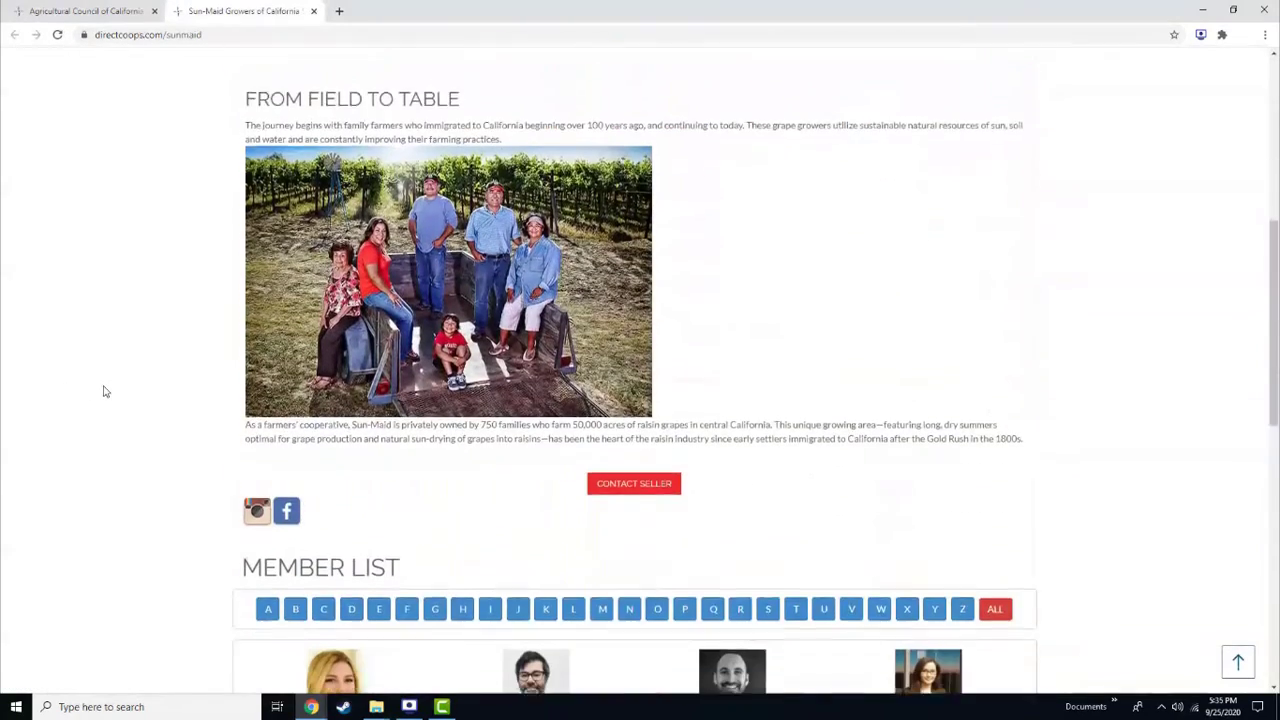
{"action": "scroll", "coordinate": [104, 391], "scroll_direction": "down", "scroll_amount": 2}
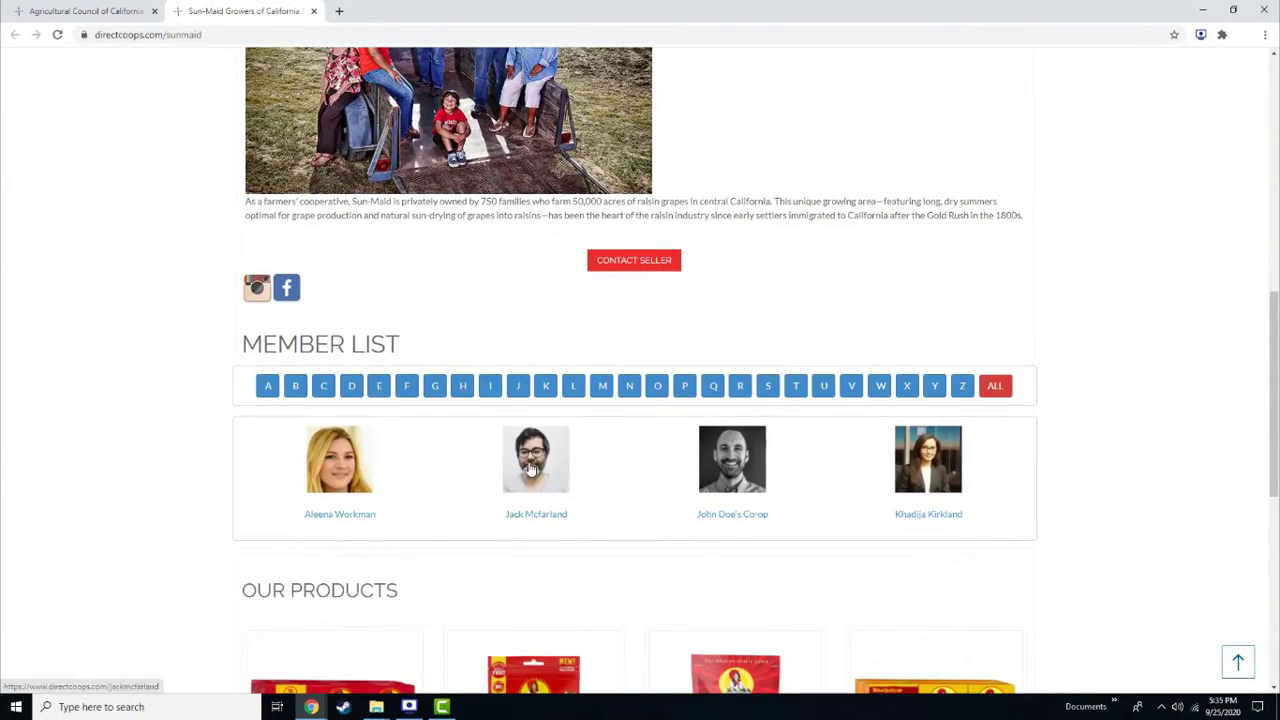
{"action": "left_click", "coordinate": [531, 468]}
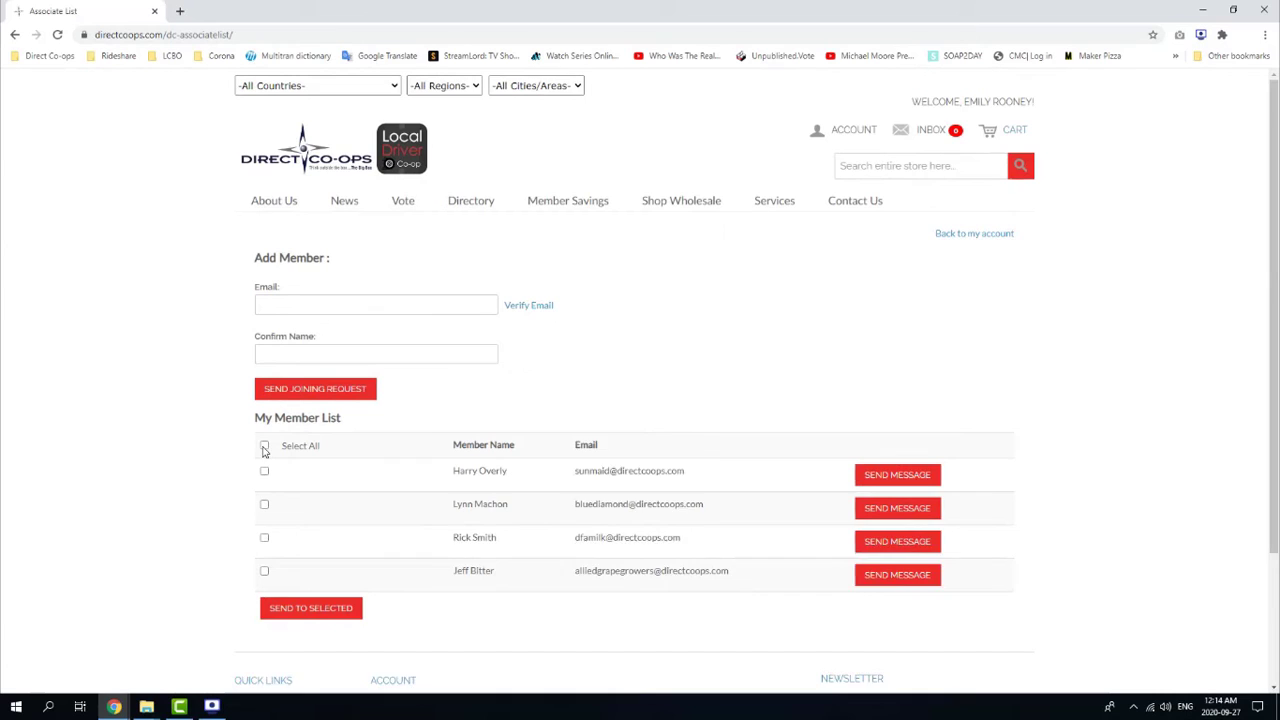
{"action": "left_click", "coordinate": [264, 448]}
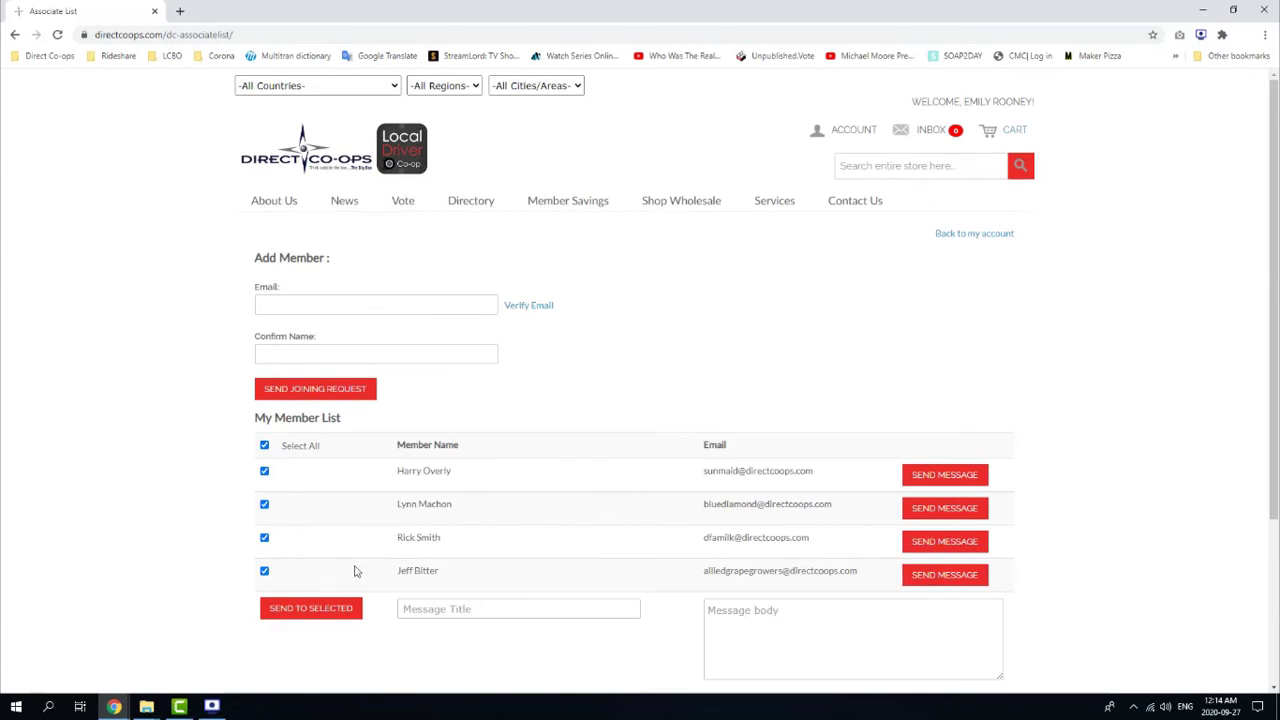
Send all members a message titled 'Vote on organic fertilizer!' asking them to vote on it
{"action": "scroll", "coordinate": [468, 570], "scroll_direction": "down", "scroll_amount": 3}
{"action": "left_click", "coordinate": [459, 475]}
{"action": "type", "text": "Vo"}
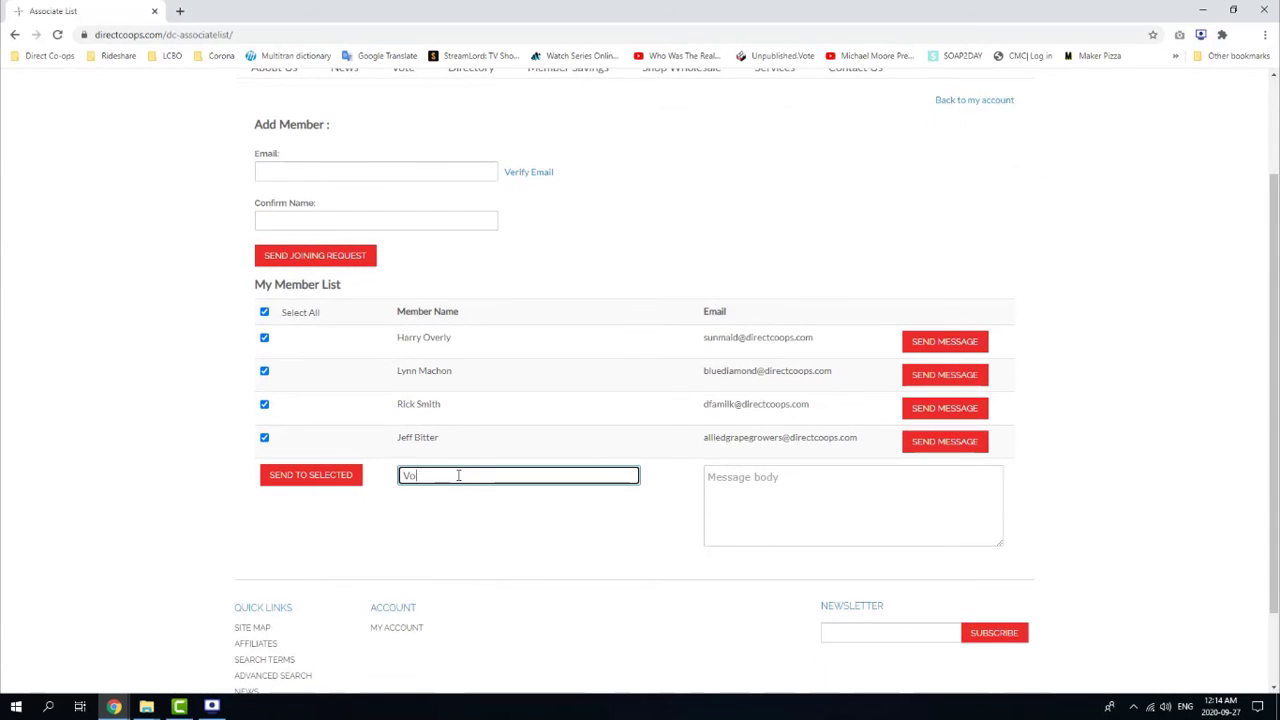
{"action": "type", "text": "te on organic "}
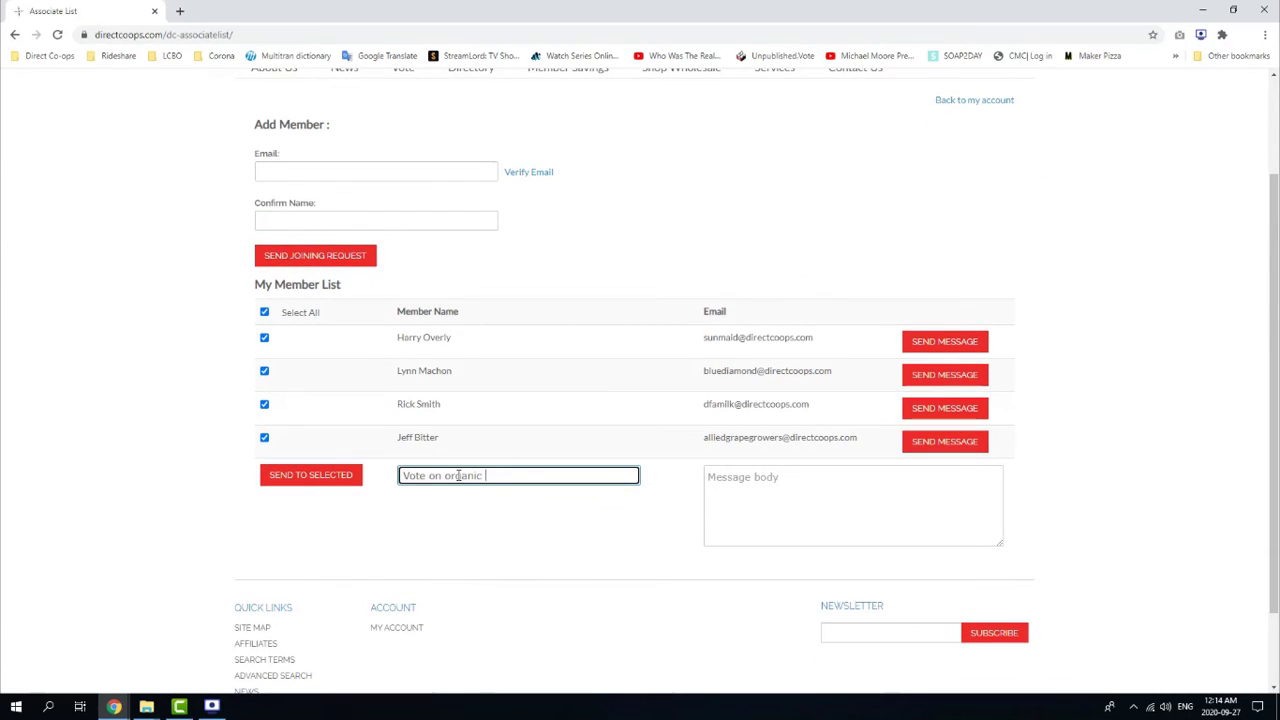
{"action": "type", "text": "fertilizer!"}
{"action": "key", "text": "Tab"}
{"action": "type", "text": "Dear members, "}
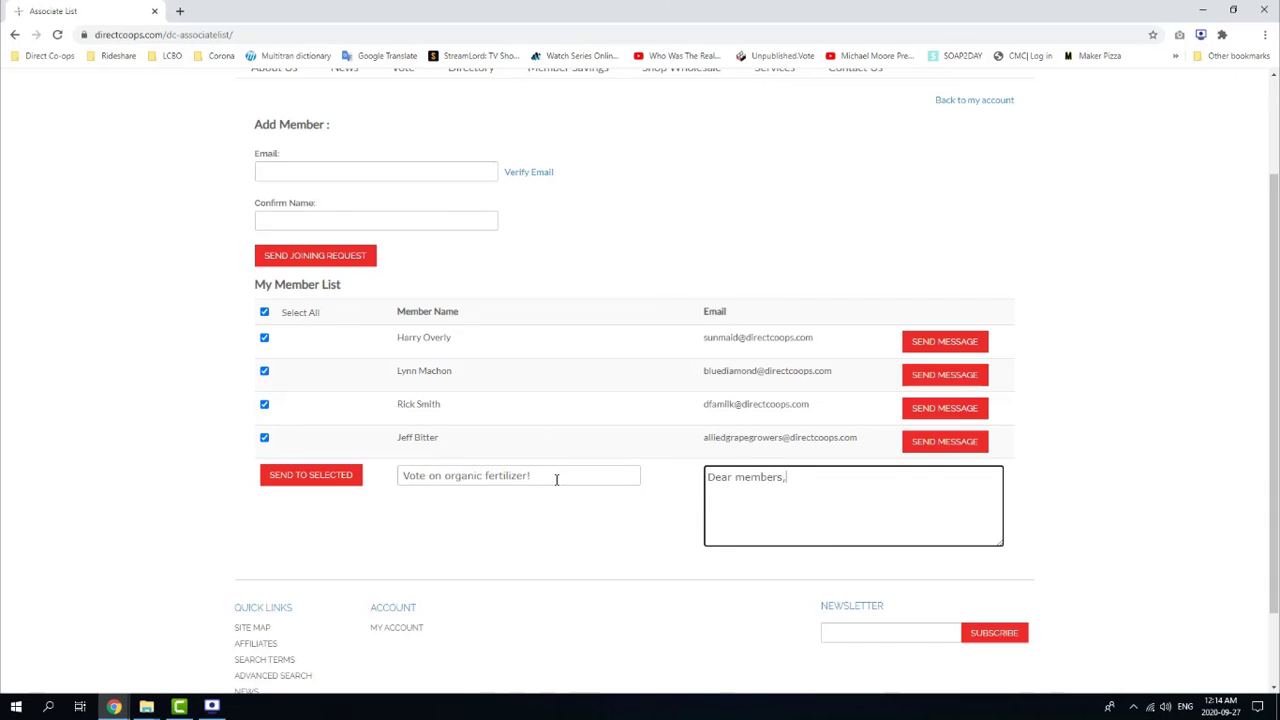
{"action": "type", "text": "Please vote on organic fertilizer for your co-op. You can do so using the Direct B2B app or under the "}
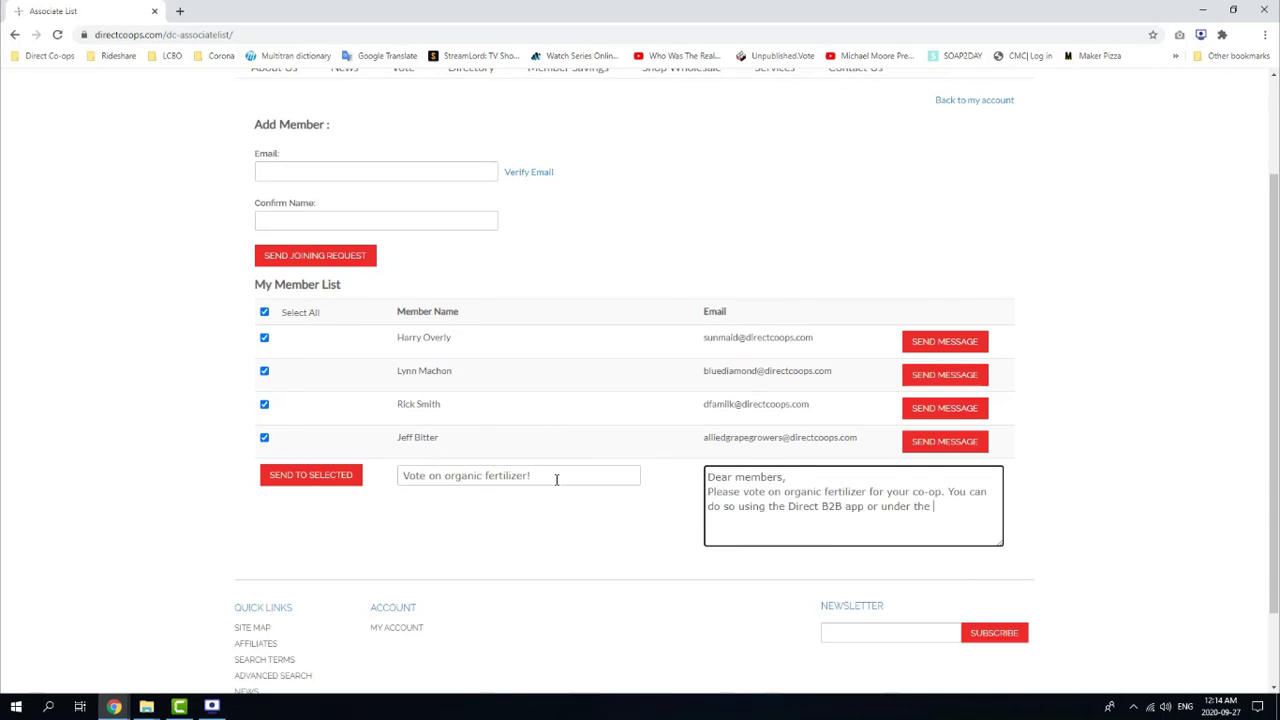
{"action": "type", "text": "Product Voting section."}
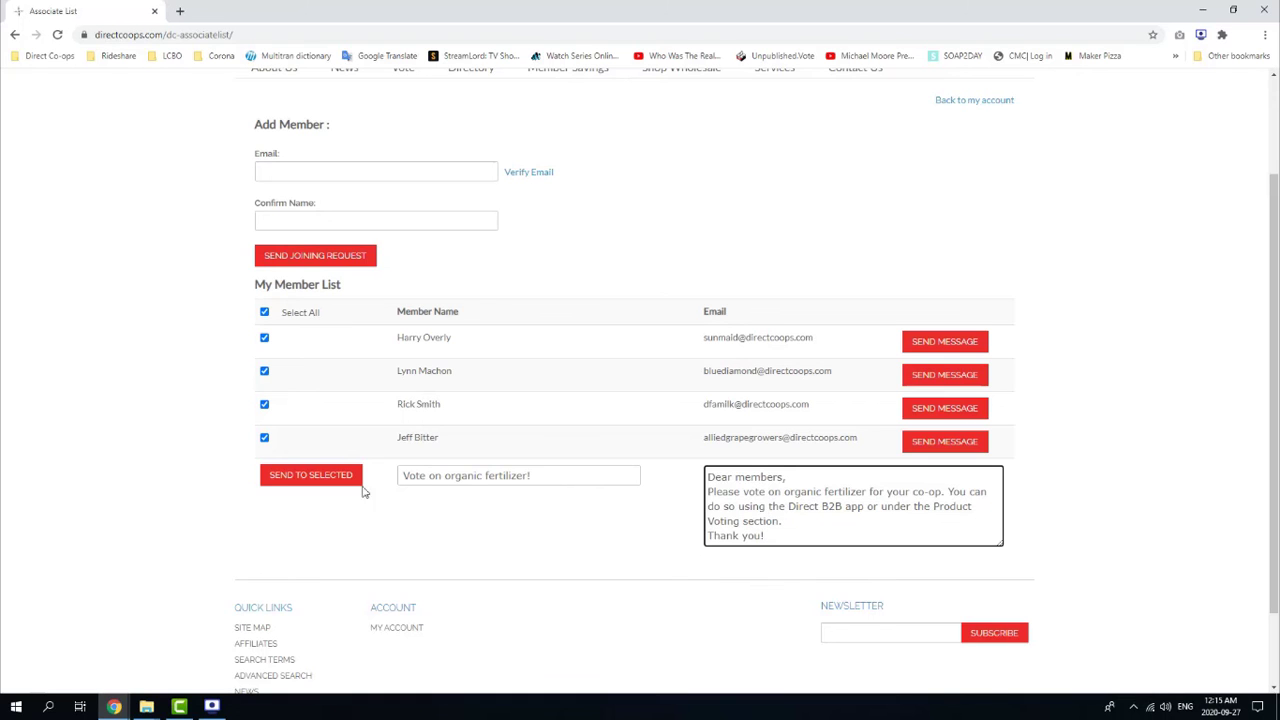
{"action": "left_click", "coordinate": [340, 478]}
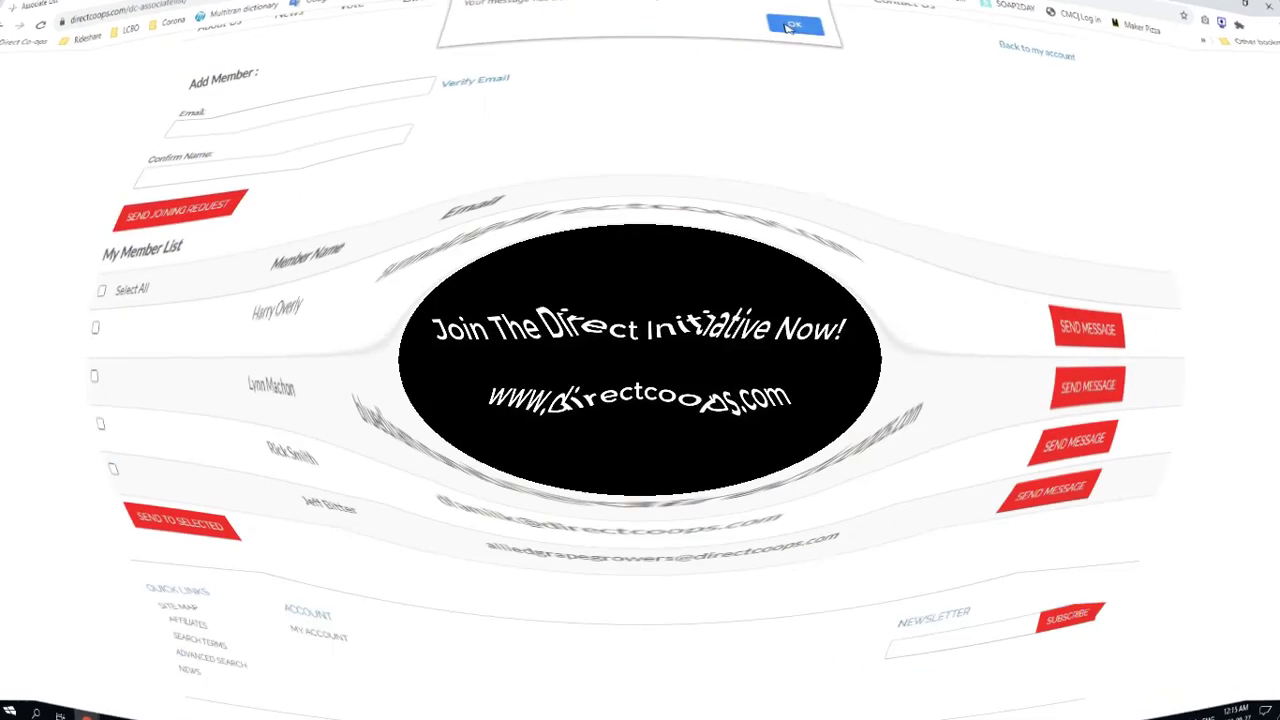